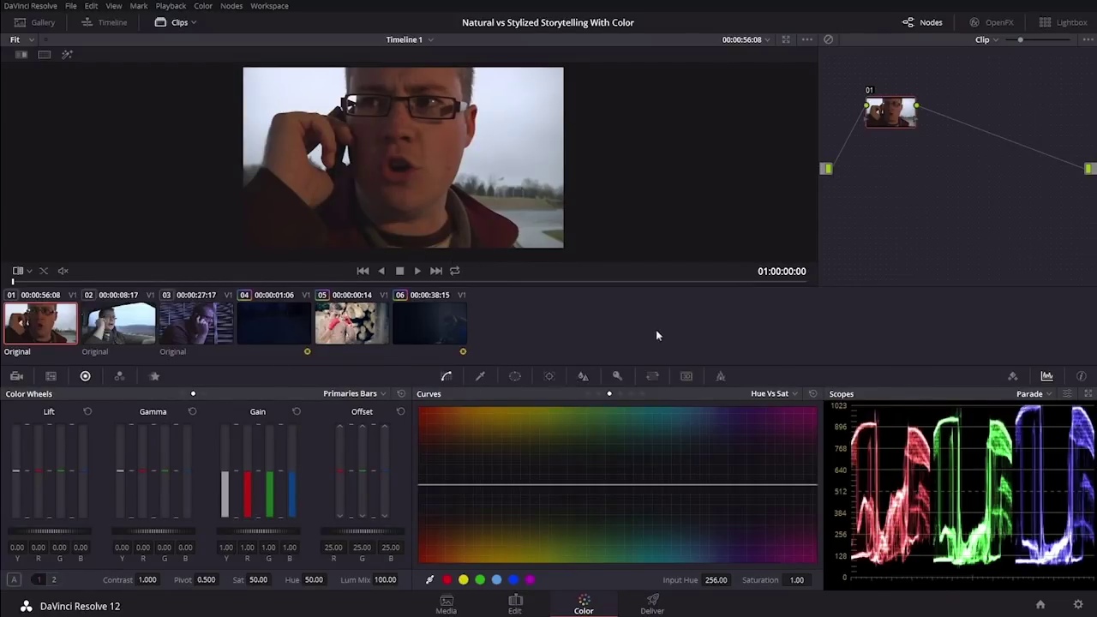
Step: Cycle through the ungraded first, car-interior and blinds clips, ending on the first clip's original
click(135, 334)
click(201, 322)
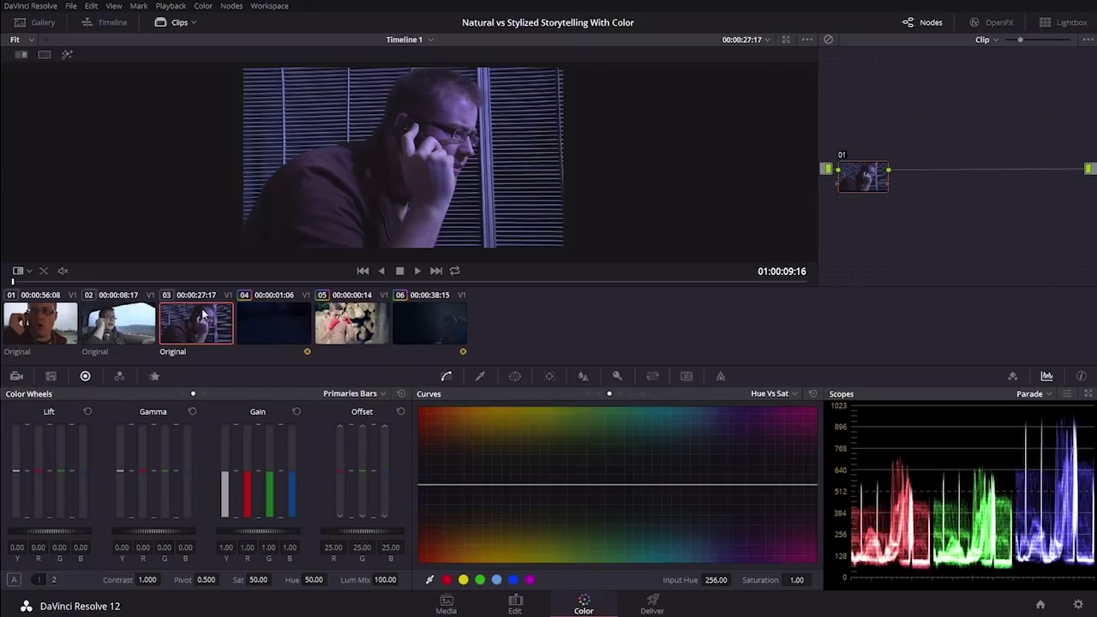
click(41, 324)
click(107, 324)
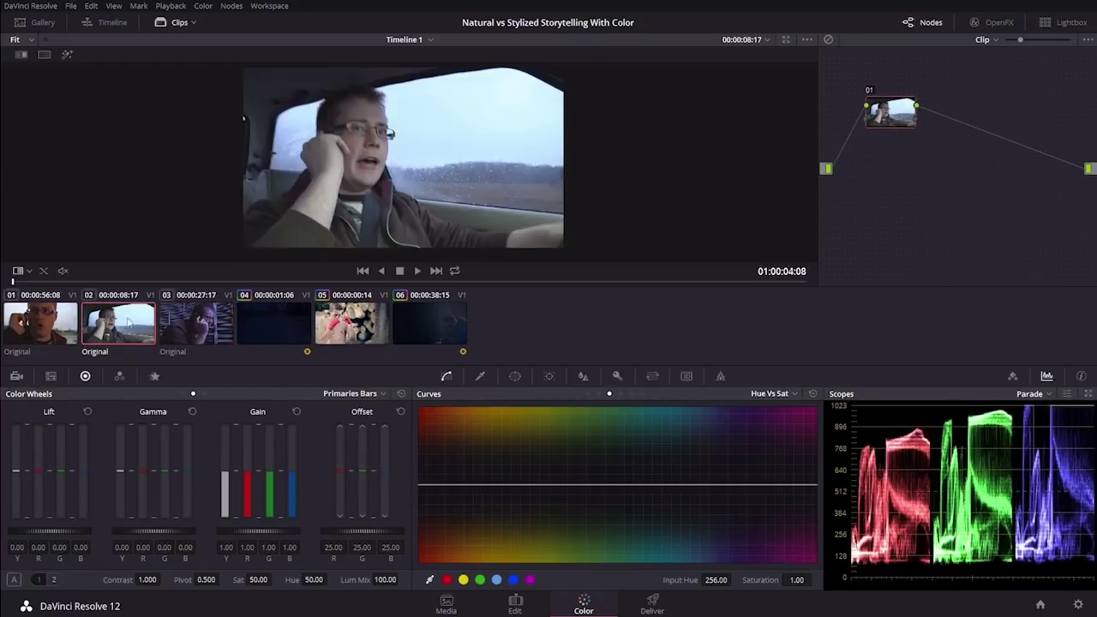
click(197, 323)
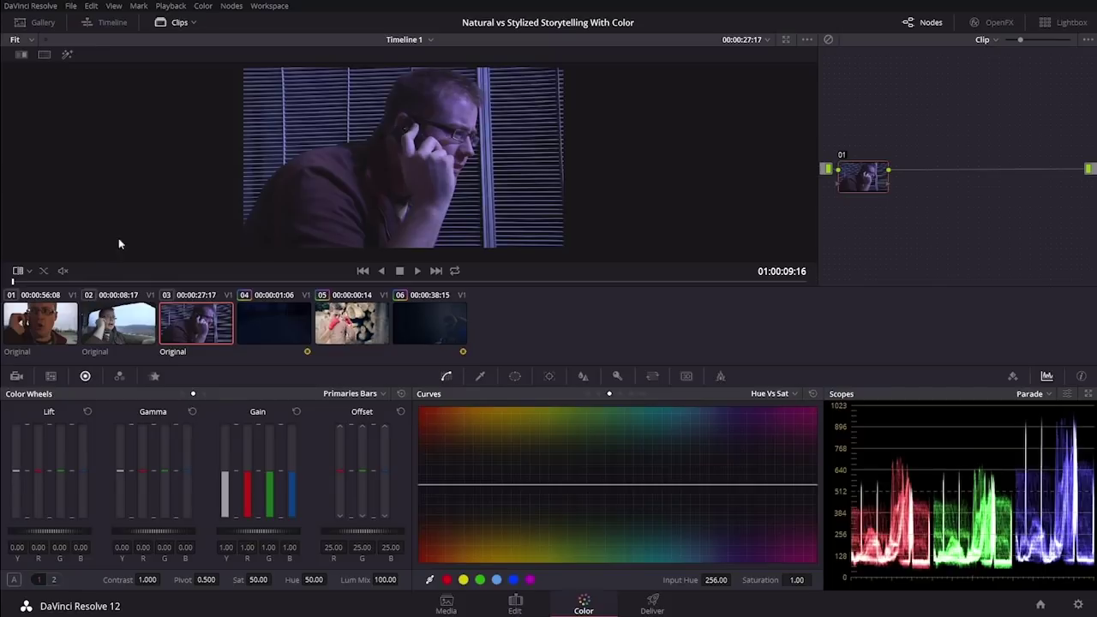
click(58, 330)
click(98, 325)
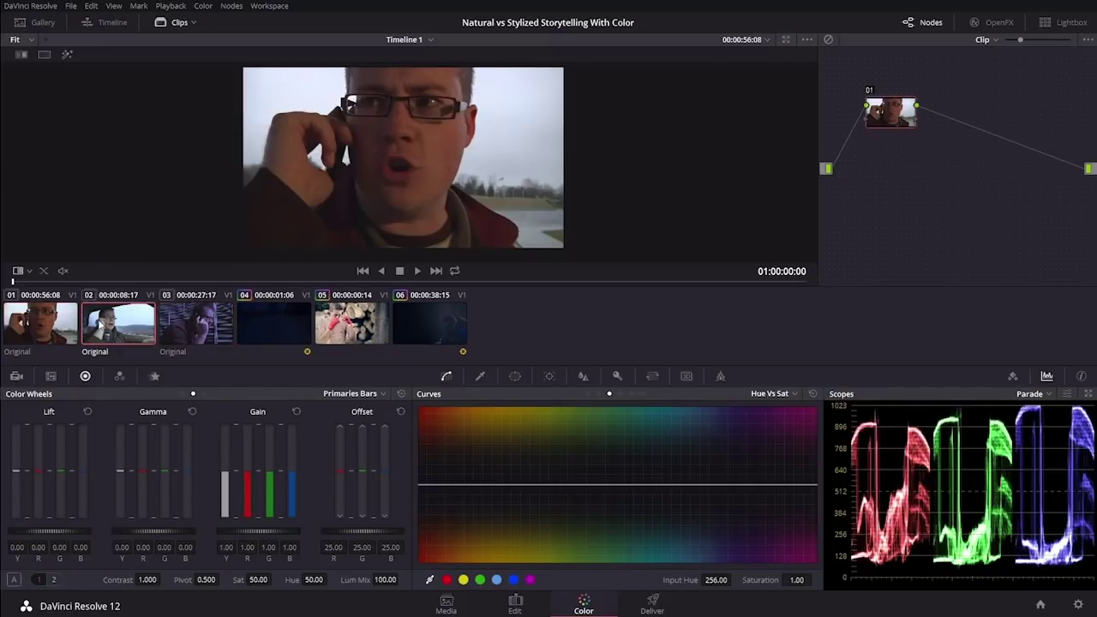
click(190, 323)
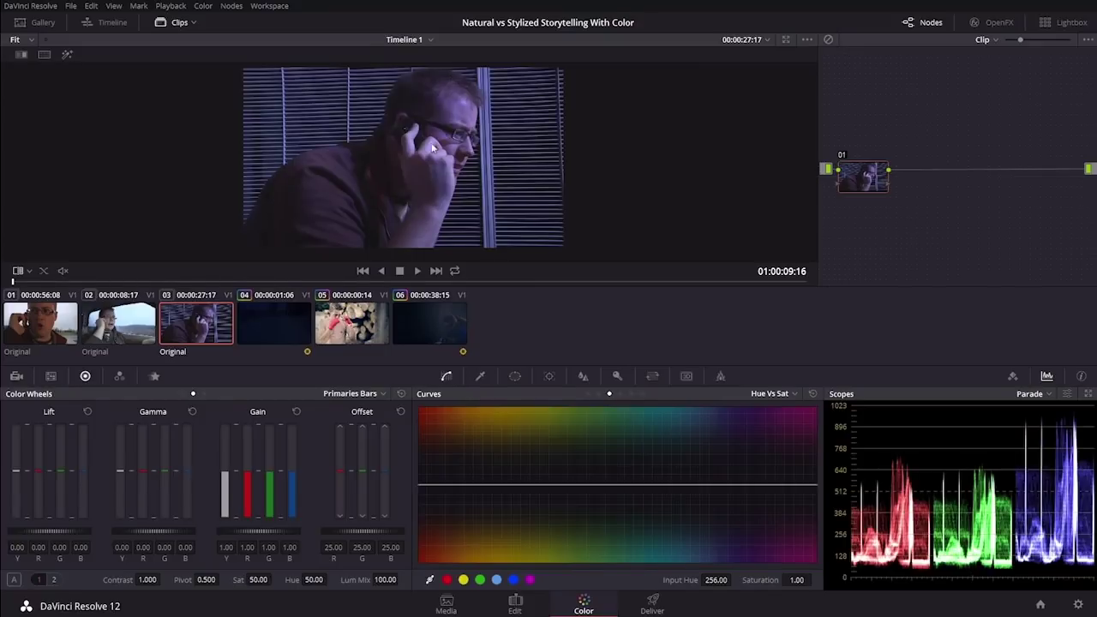
click(58, 332)
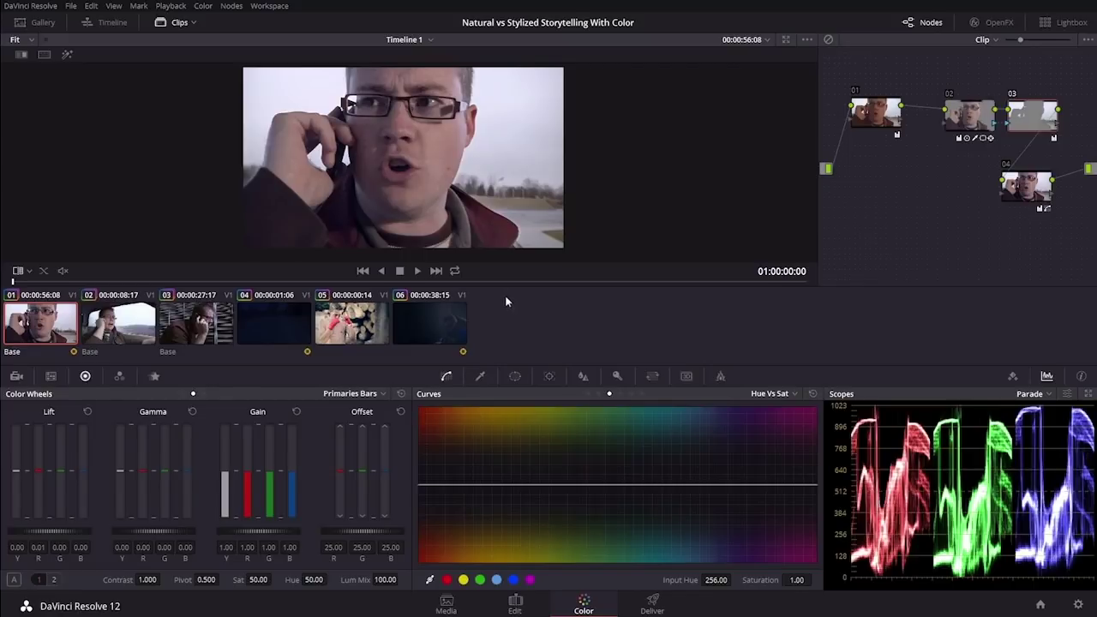
Step: View the graded blinds clip, nudge its grade node slightly, and return to the first clip
click(197, 324)
drag(872, 126, 888, 134)
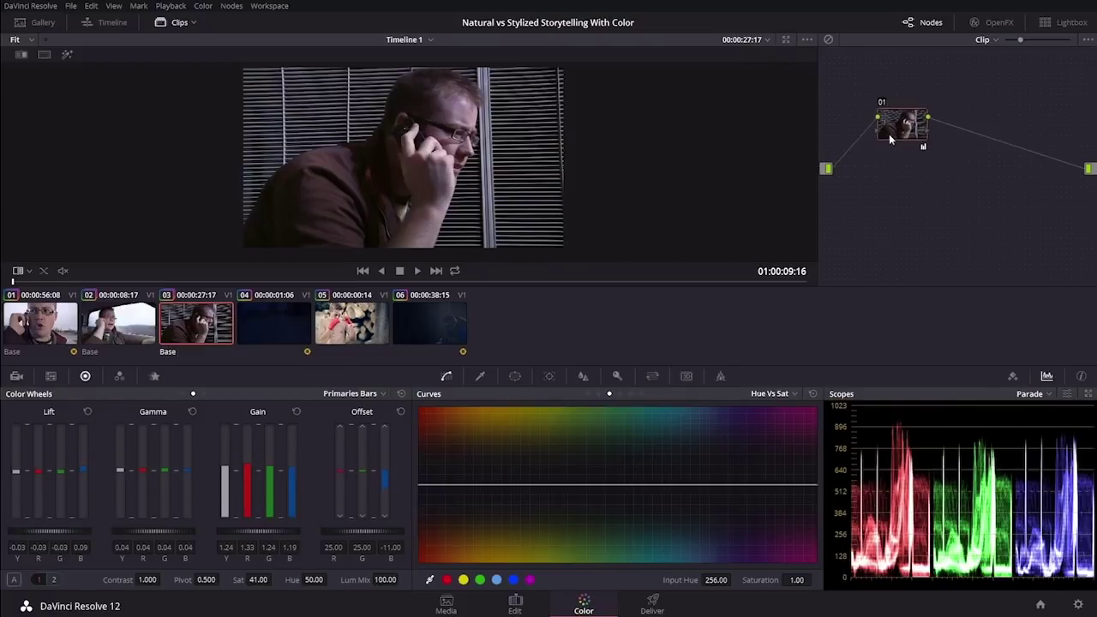
click(40, 324)
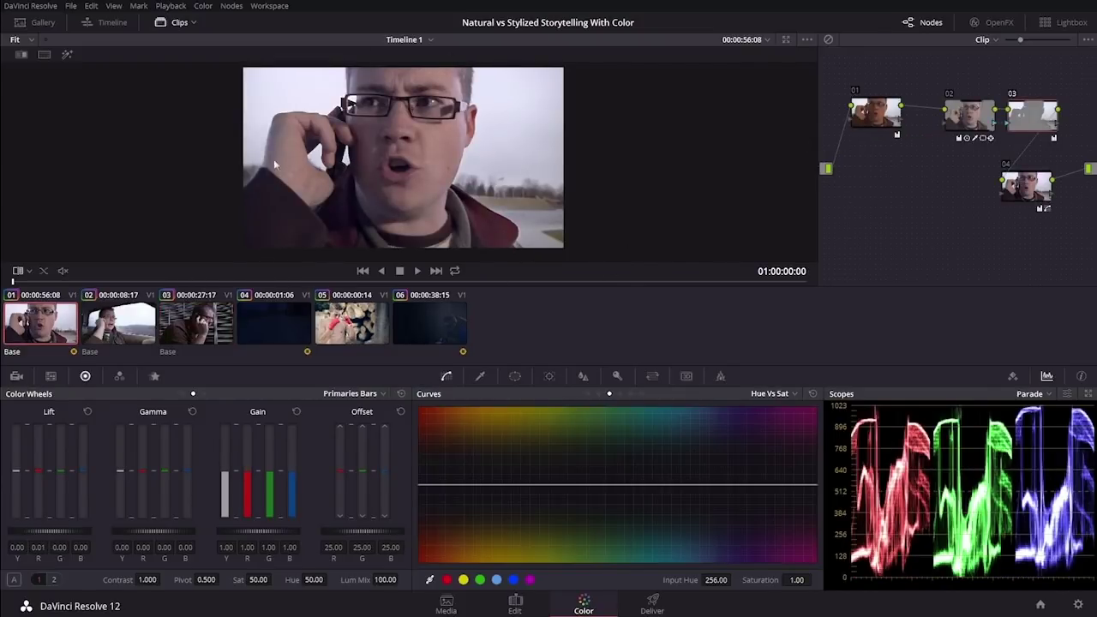
Step: Show the curved face window in the Window palette, scrub a few frames, and restore Curves
click(515, 377)
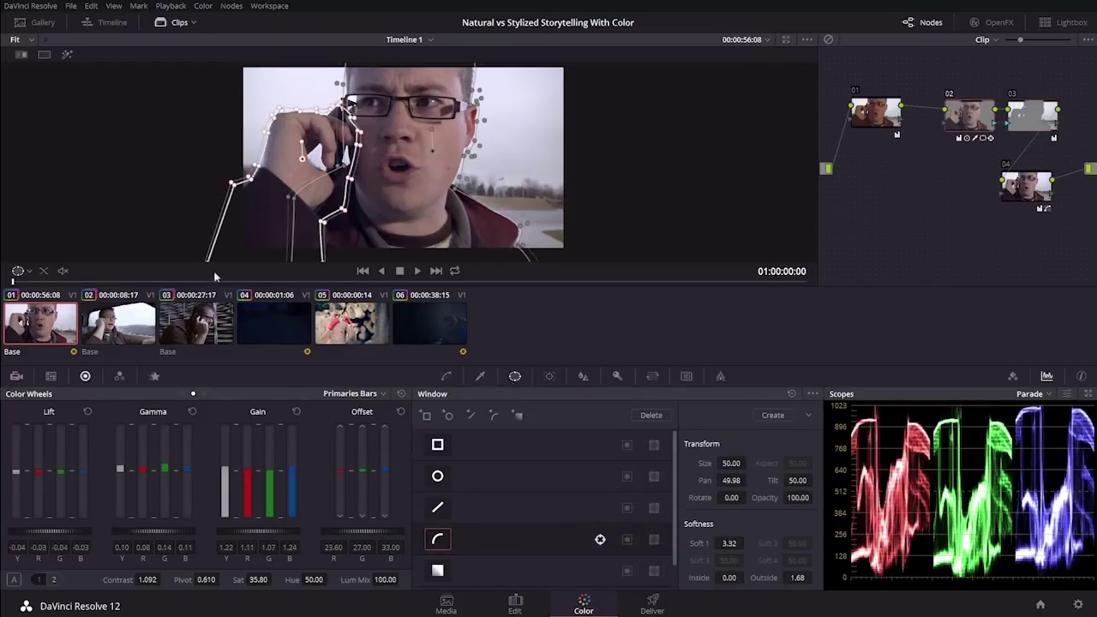
mouse_move(150, 283)
mouse_down()
mouse_move(761, 299)
mouse_move(150, 297)
mouse_up()
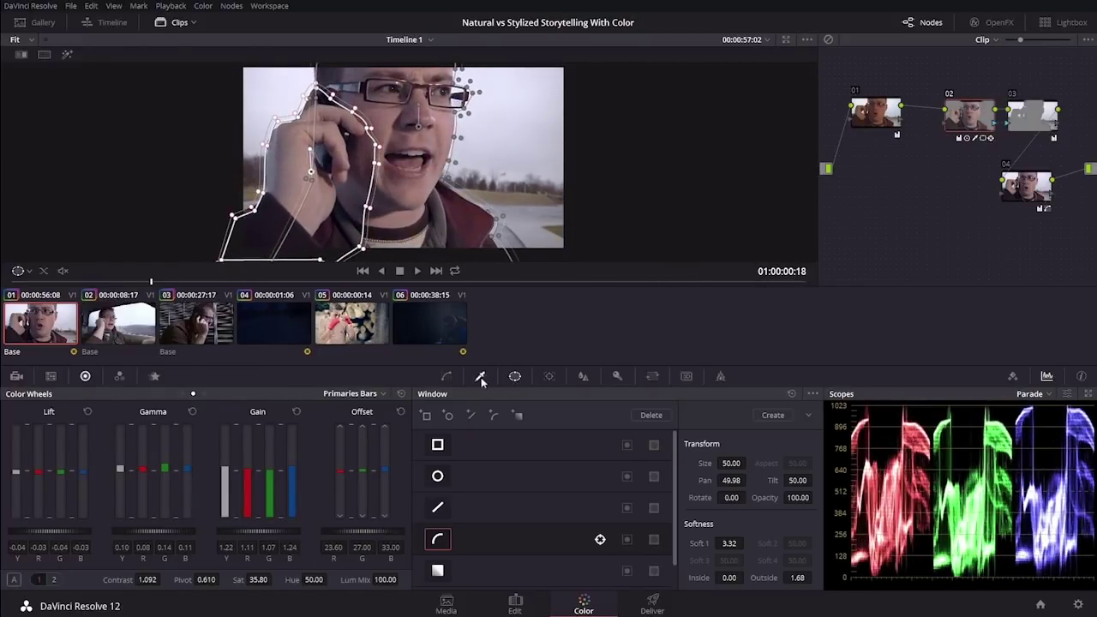
click(448, 377)
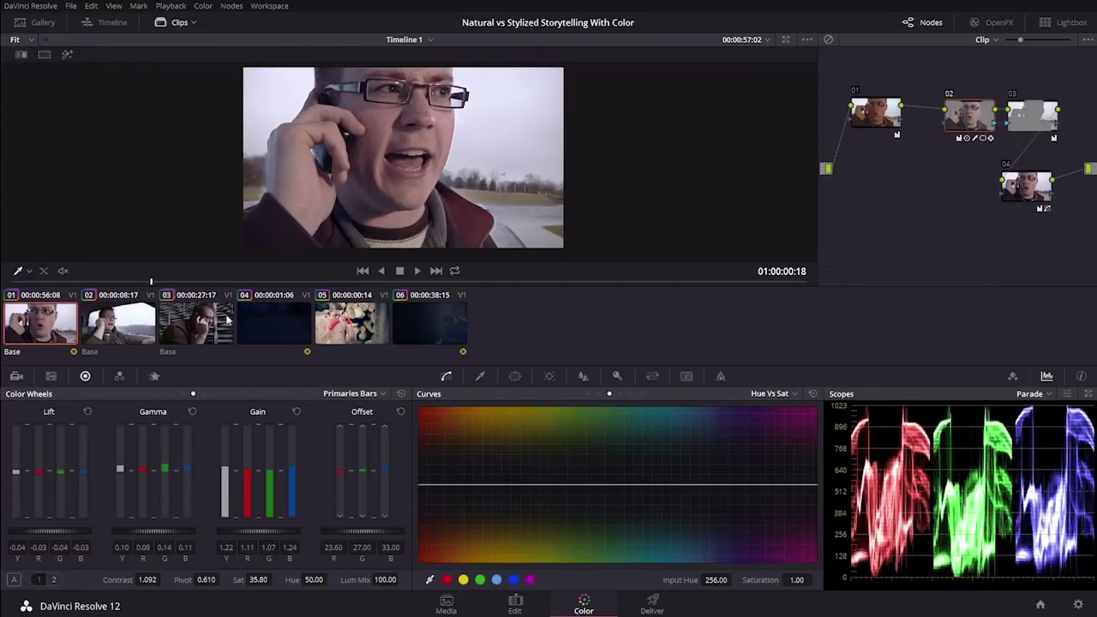
click(121, 322)
Step: Revisit the graded blinds, car-interior and first clips, then show the beach shot enlarged on loop
click(187, 317)
click(120, 319)
click(43, 317)
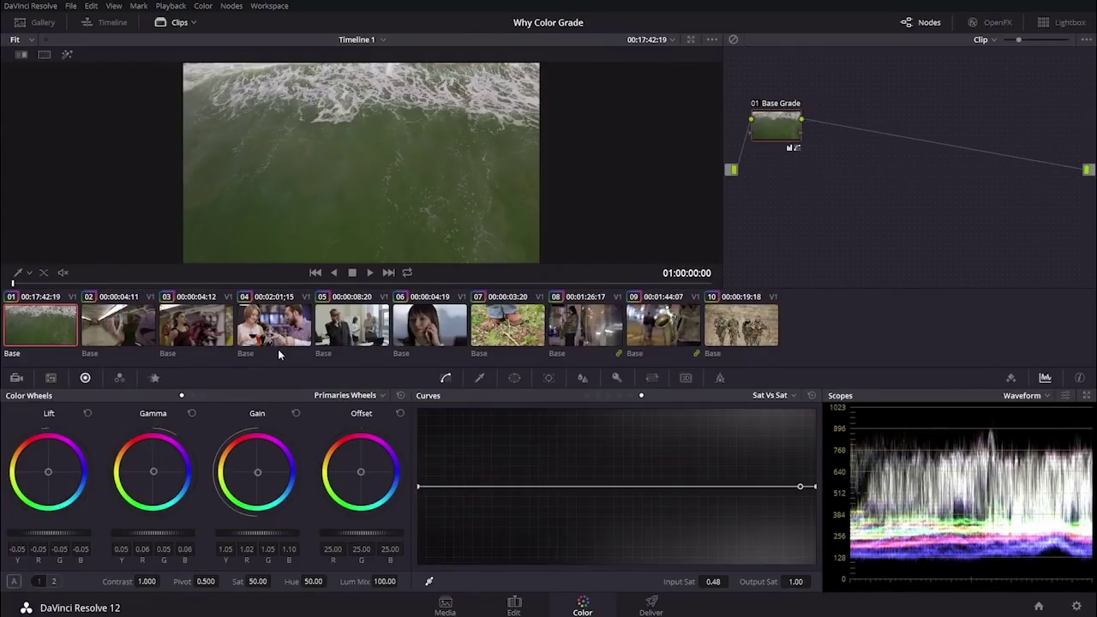
click(594, 576)
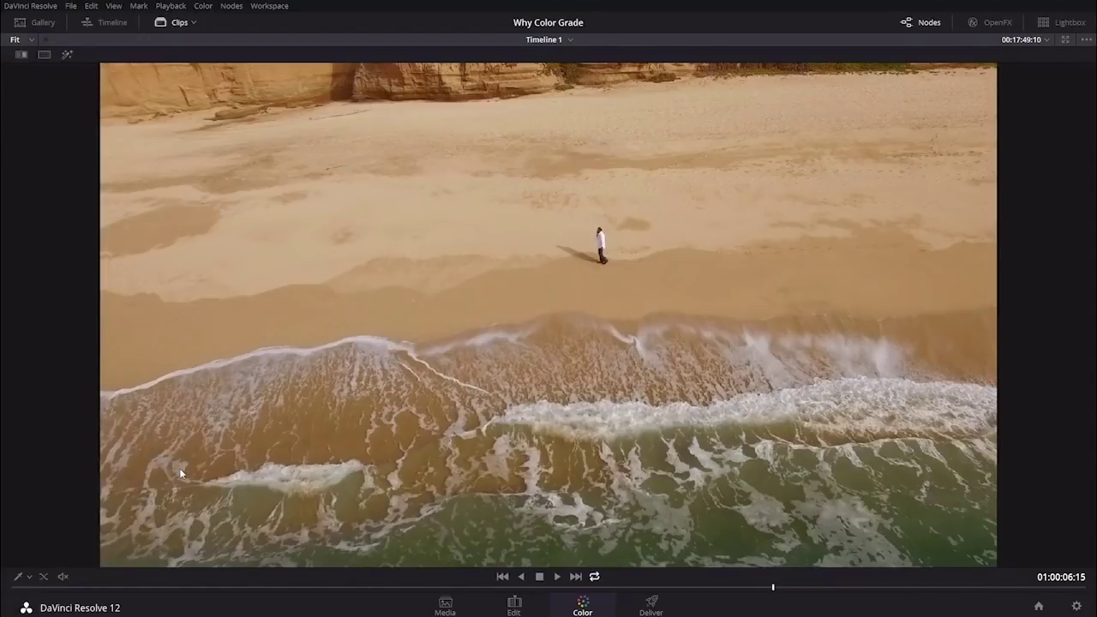
Step: Play the beach clip and toggle the viewer between full-page and normal Color page layouts
key(space)
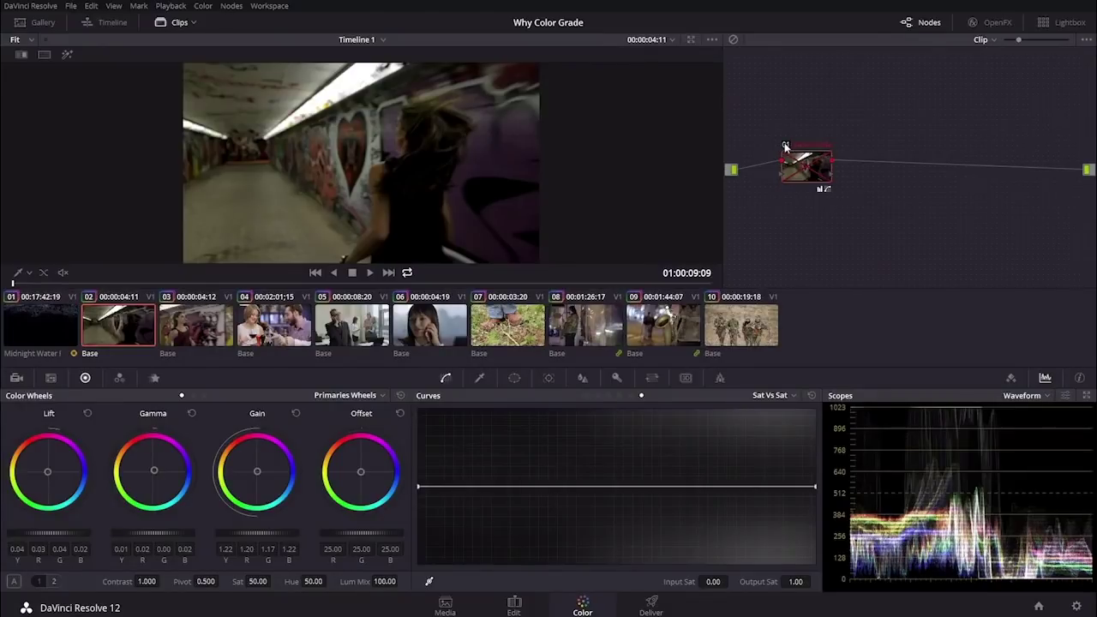
key(alt+f)
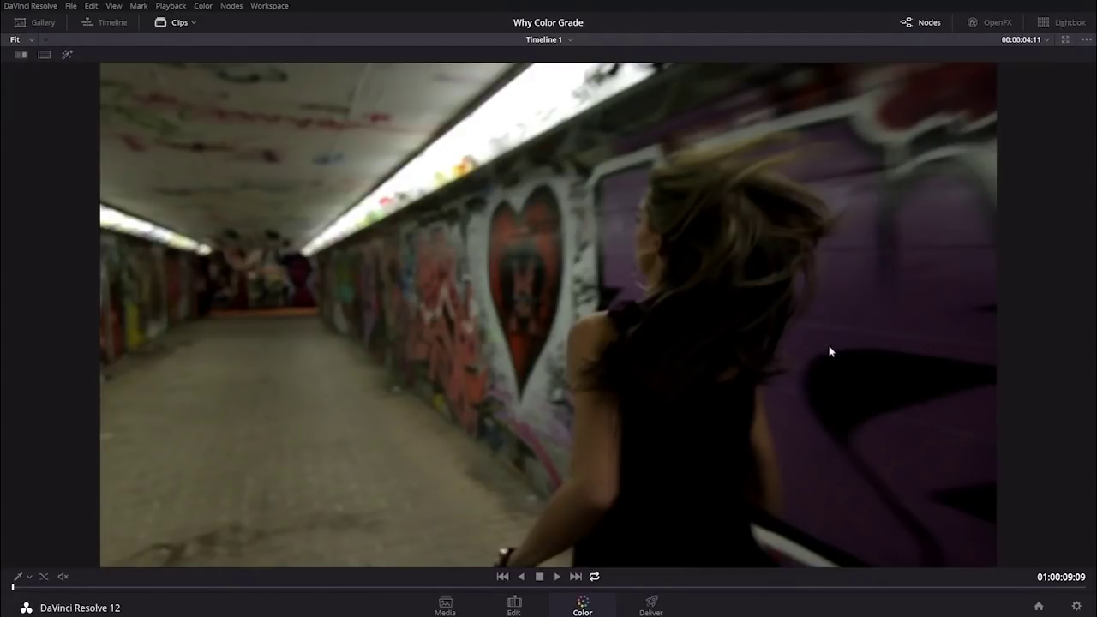
key(alt+f)
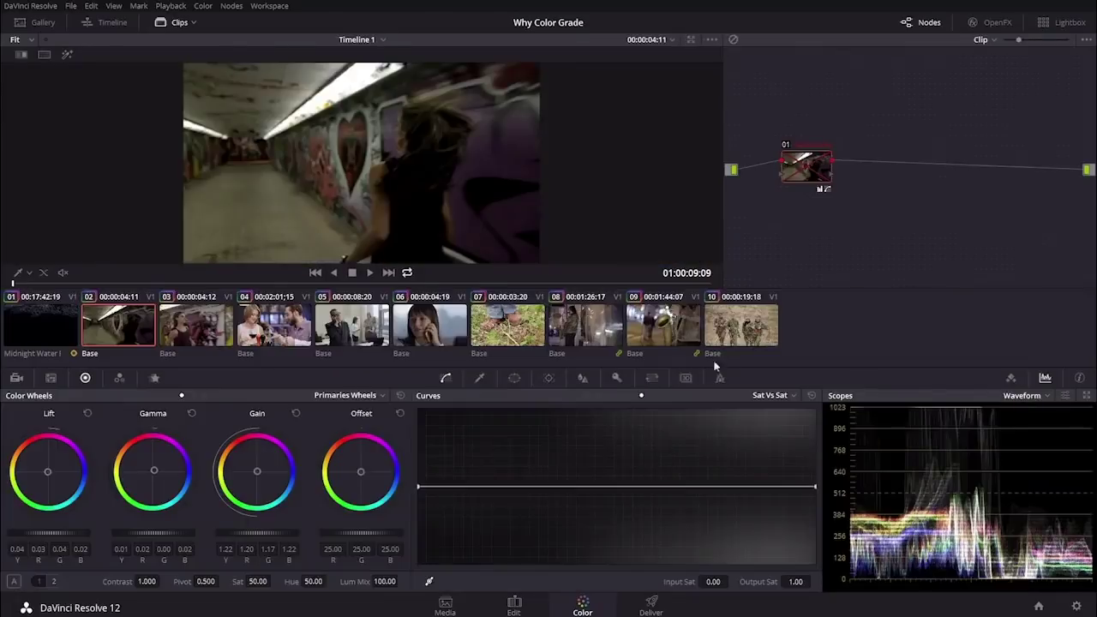
key(alt+f)
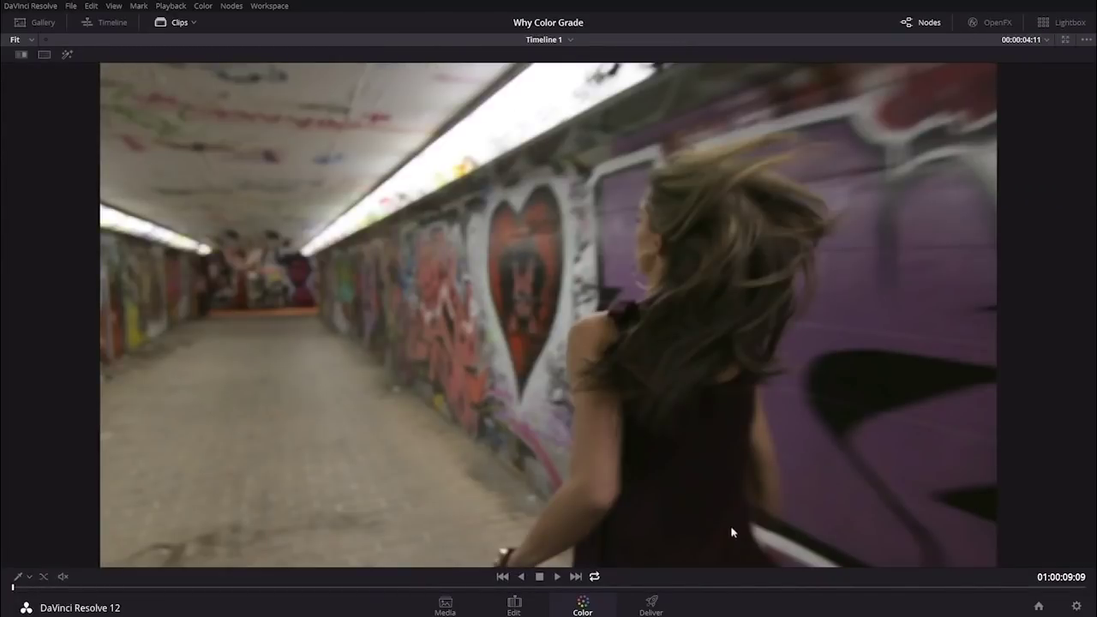
Step: Scrub through the ungraded tunnel clip, then load its graded Version 2
drag(319, 592, 357, 588)
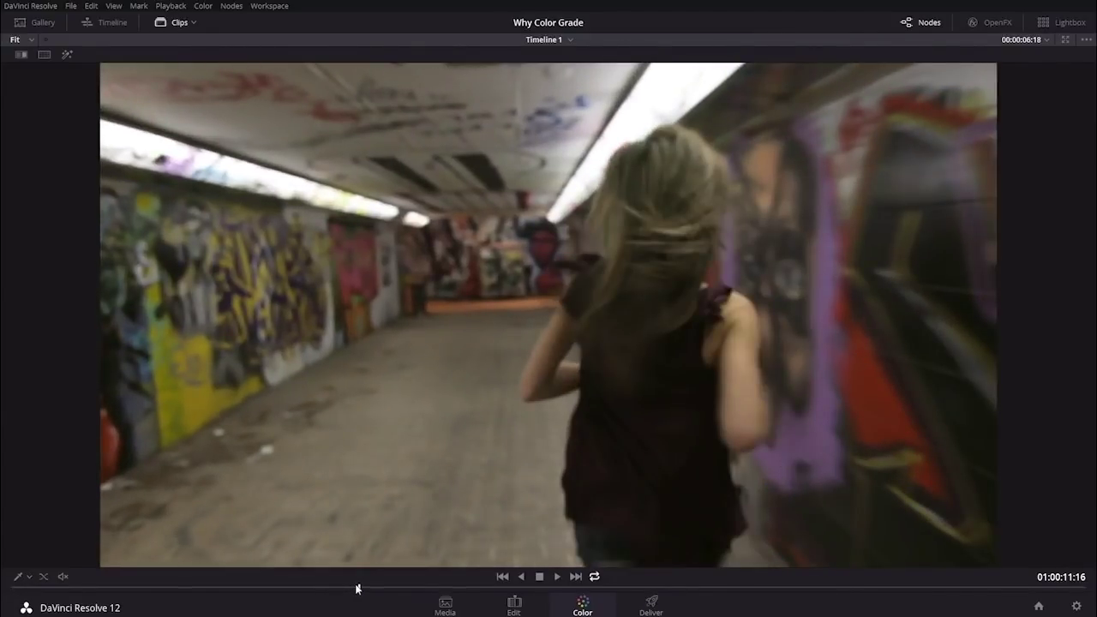
drag(357, 589, 228, 540)
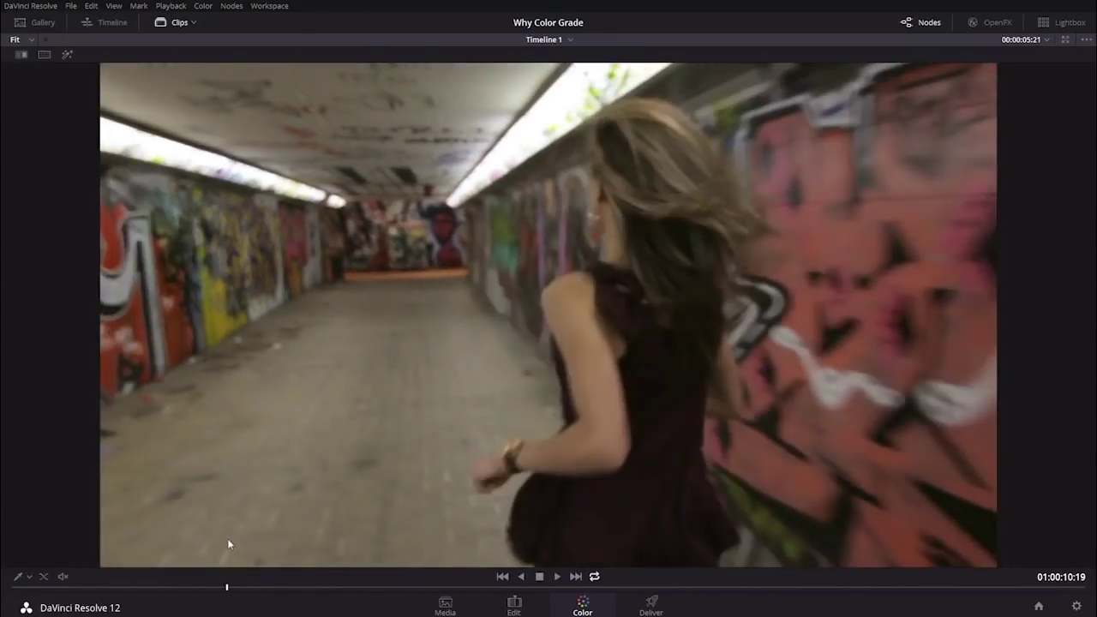
key(ctrl+n)
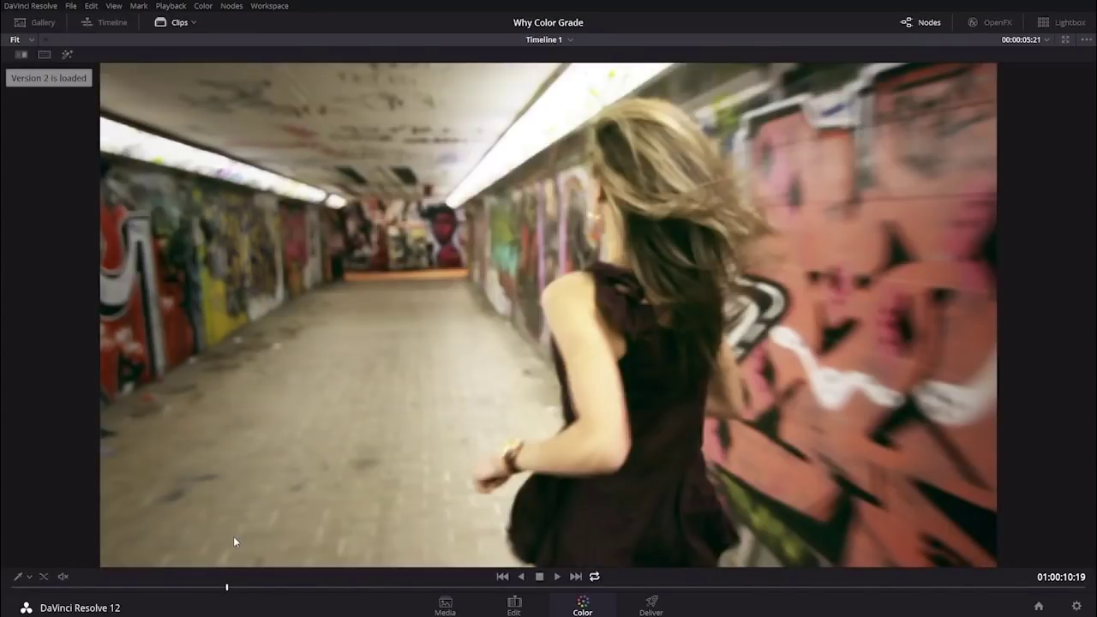
drag(240, 586, 207, 545)
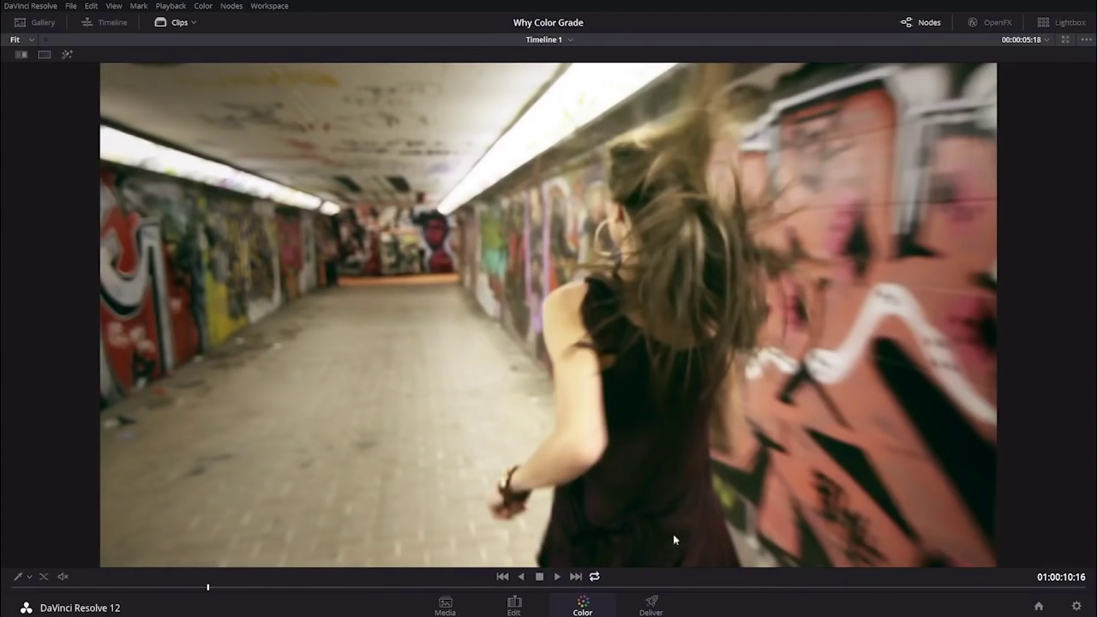
drag(332, 586, 145, 589)
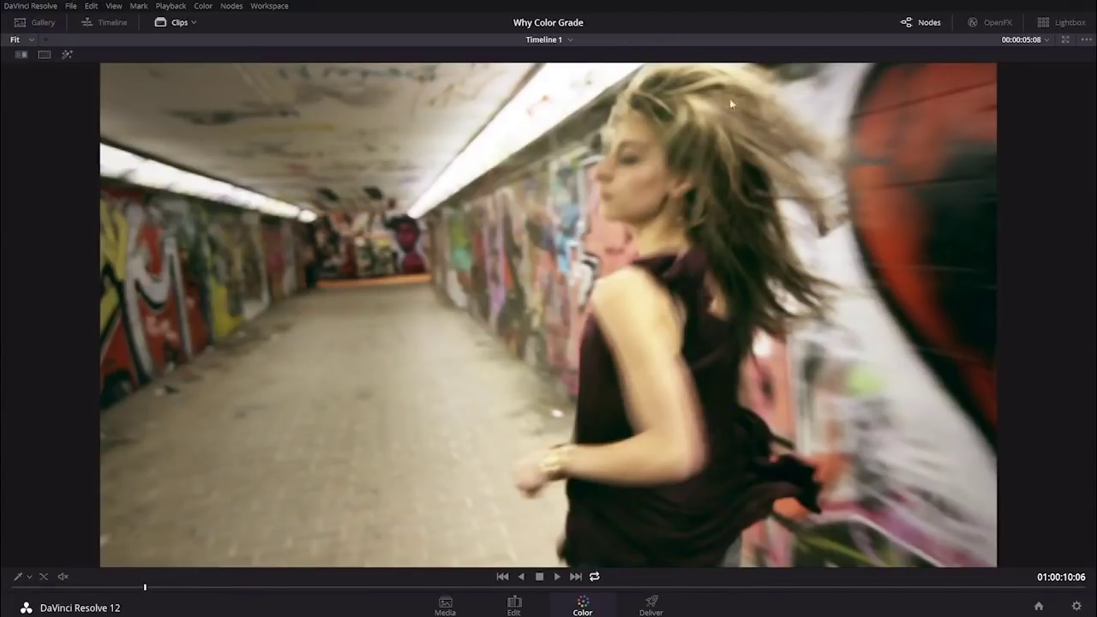
mouse_move(382, 588)
mouse_down()
mouse_move(502, 599)
mouse_move(611, 588)
mouse_move(915, 588)
mouse_move(365, 587)
mouse_up()
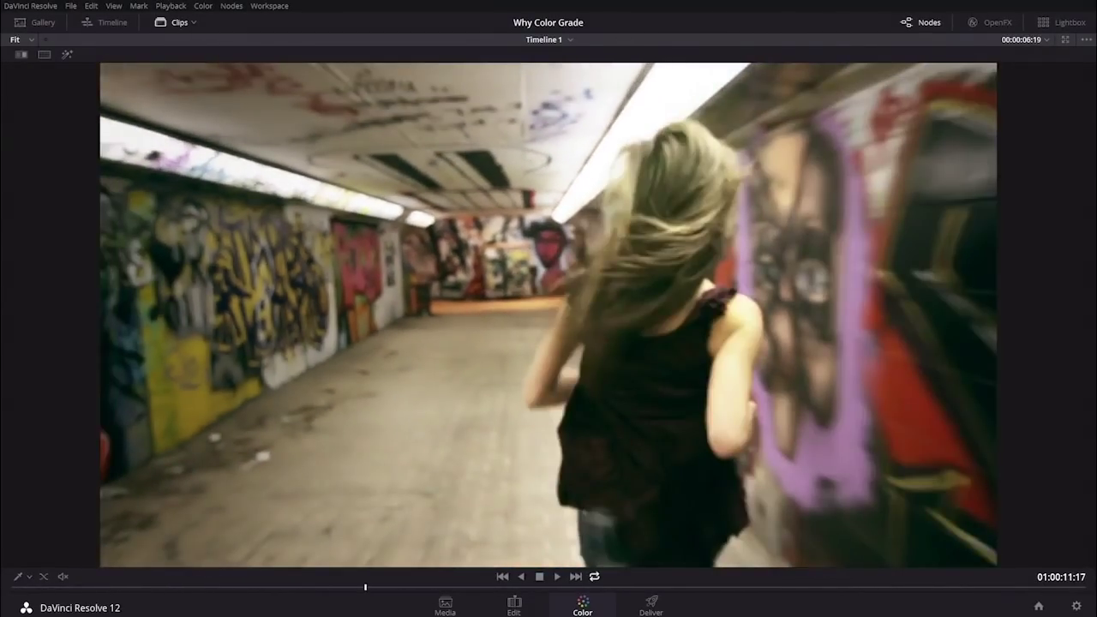
Step: Compare the tunnel clip's Base against Version 2, keep Version 2, then scrub into the graffiti-wall clip
key(shift+d)
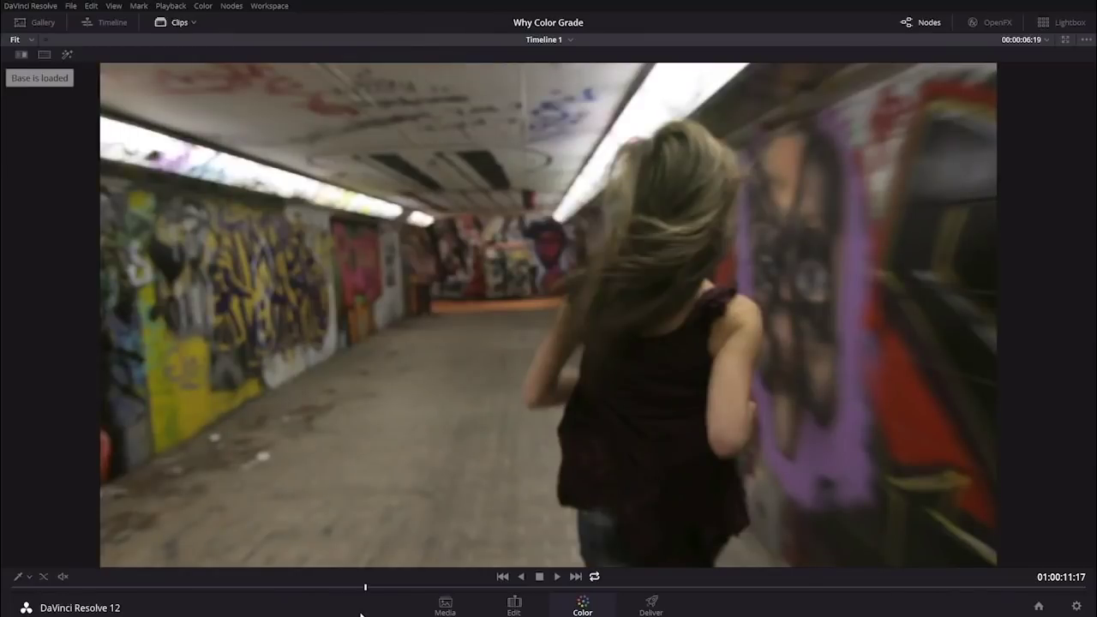
key(shift+d)
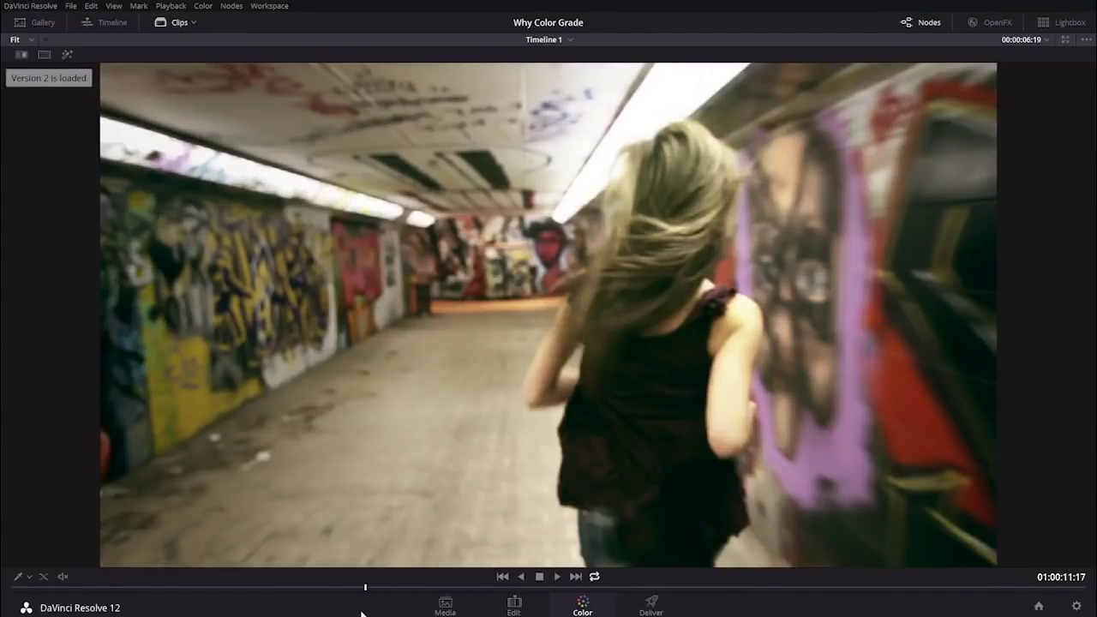
drag(404, 587, 549, 588)
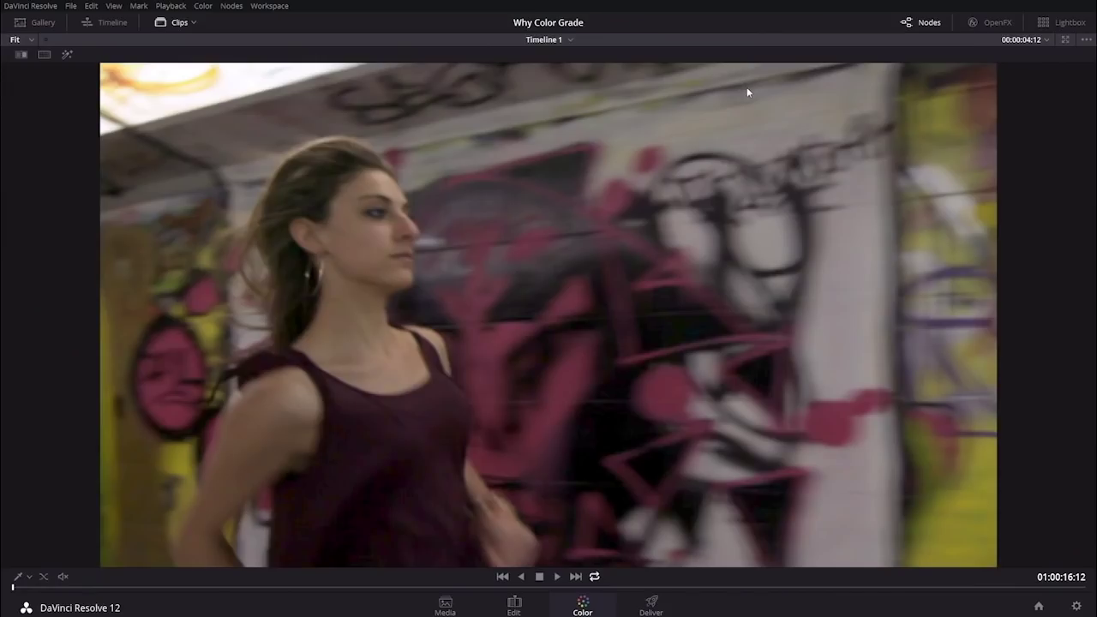
click(432, 588)
Step: Scrub through the graffiti-wall clip and switch it to its ungraded Base version
drag(433, 588, 293, 556)
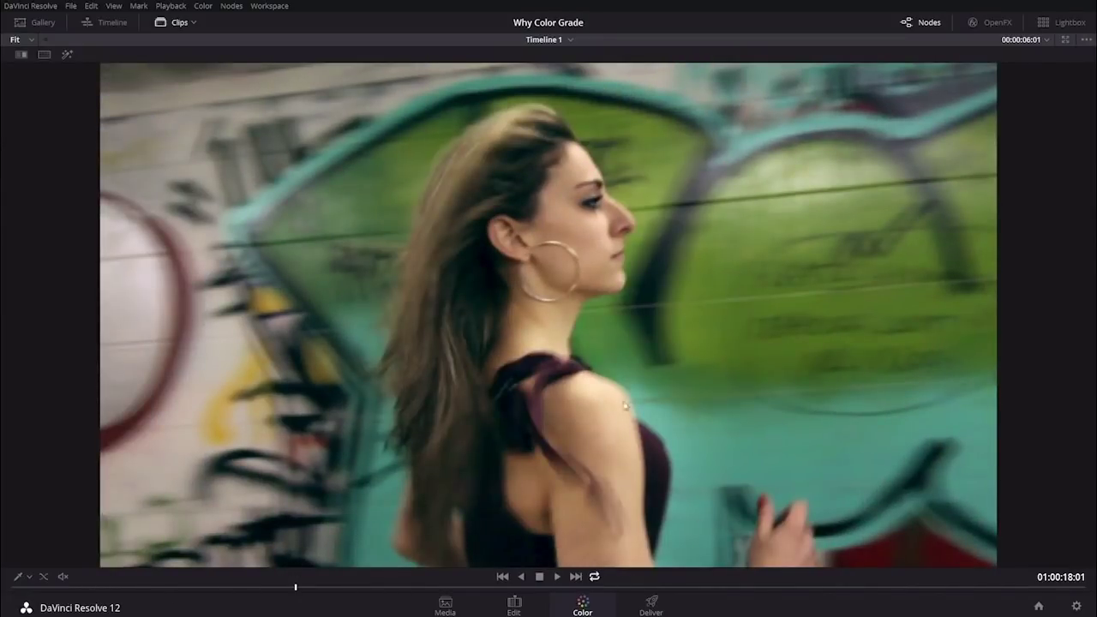
key(shift+d)
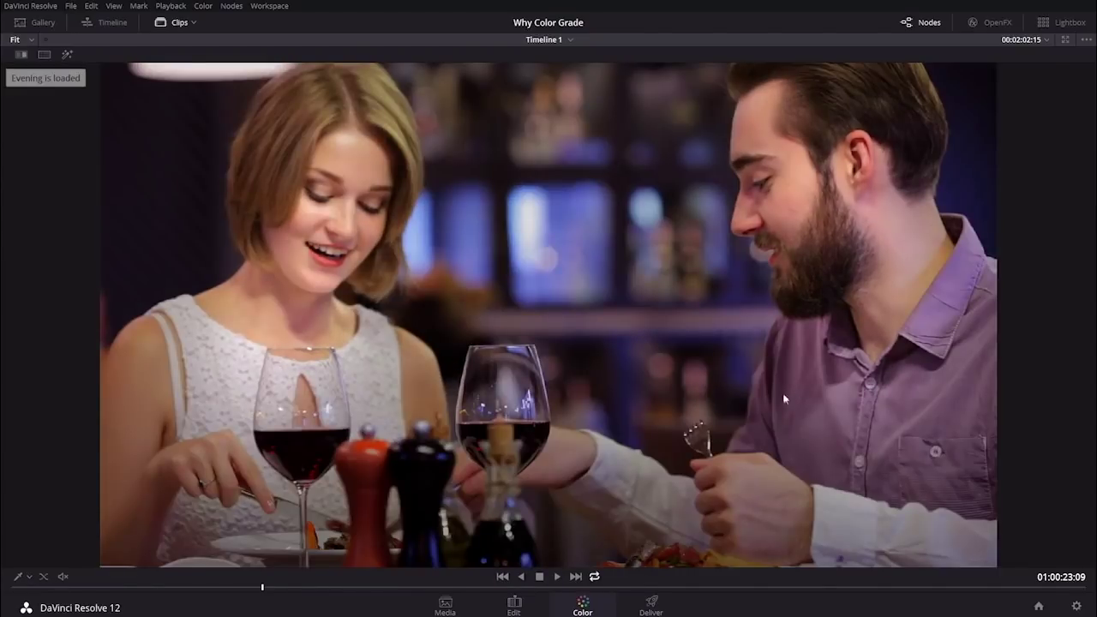
Step: Play the graded restaurant shot, scrub back, then move through the ocean clip to the tunnel clip
click(538, 587)
key(space)
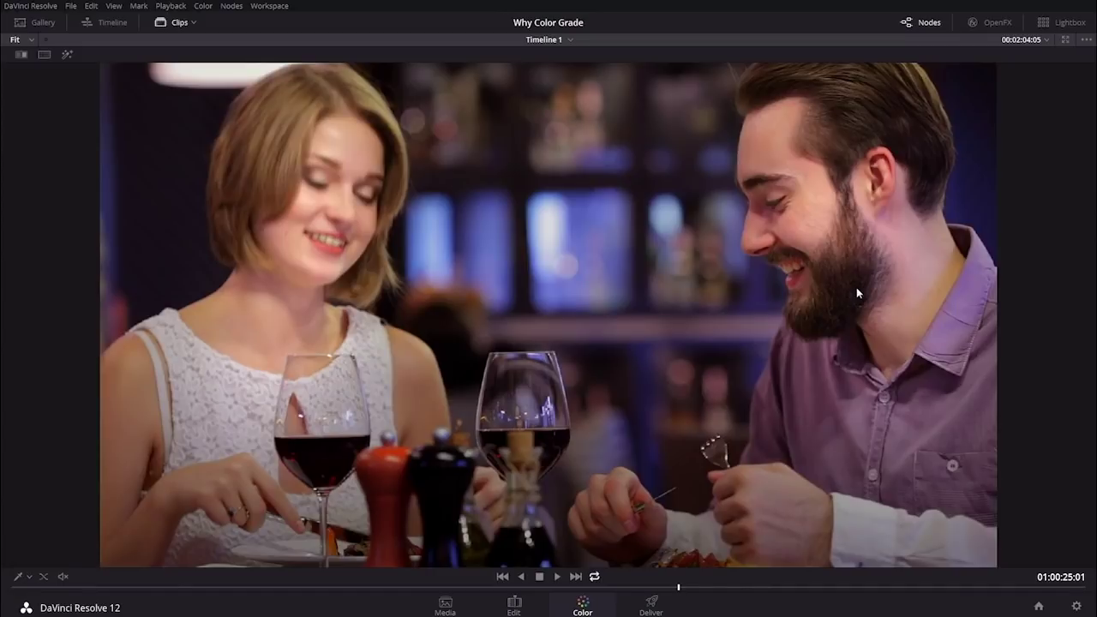
drag(86, 588, 806, 604)
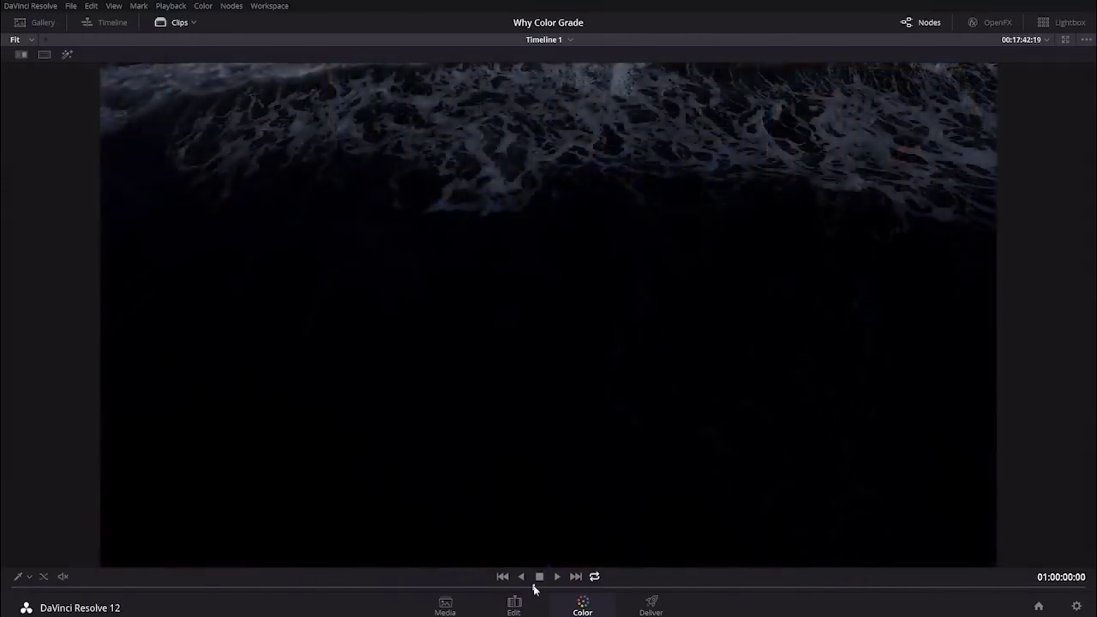
drag(533, 588, 702, 581)
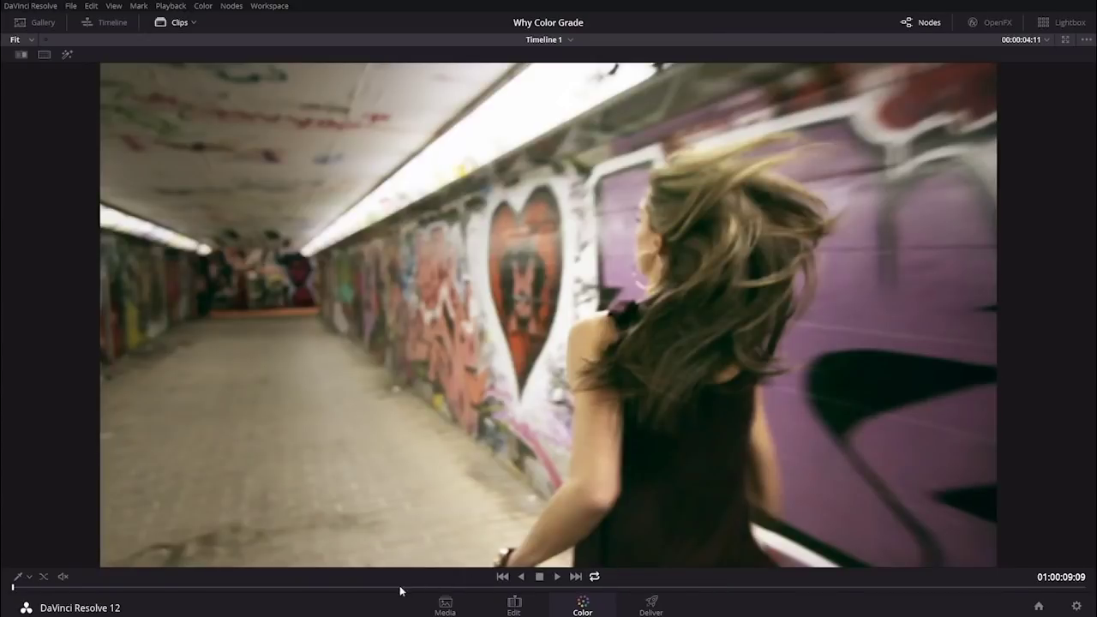
drag(299, 586, 581, 588)
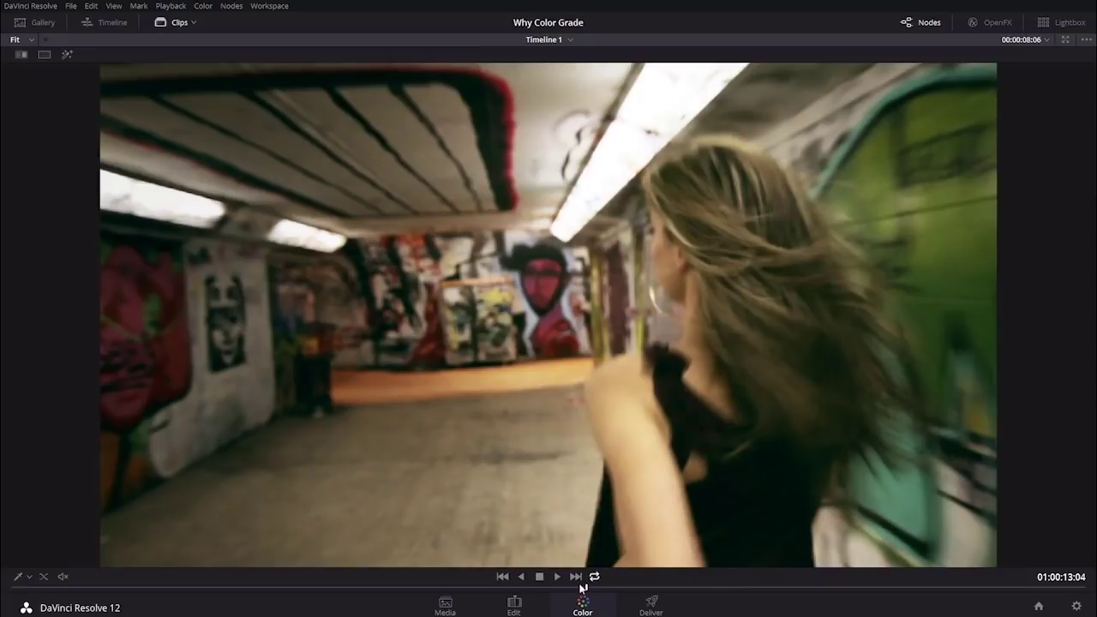
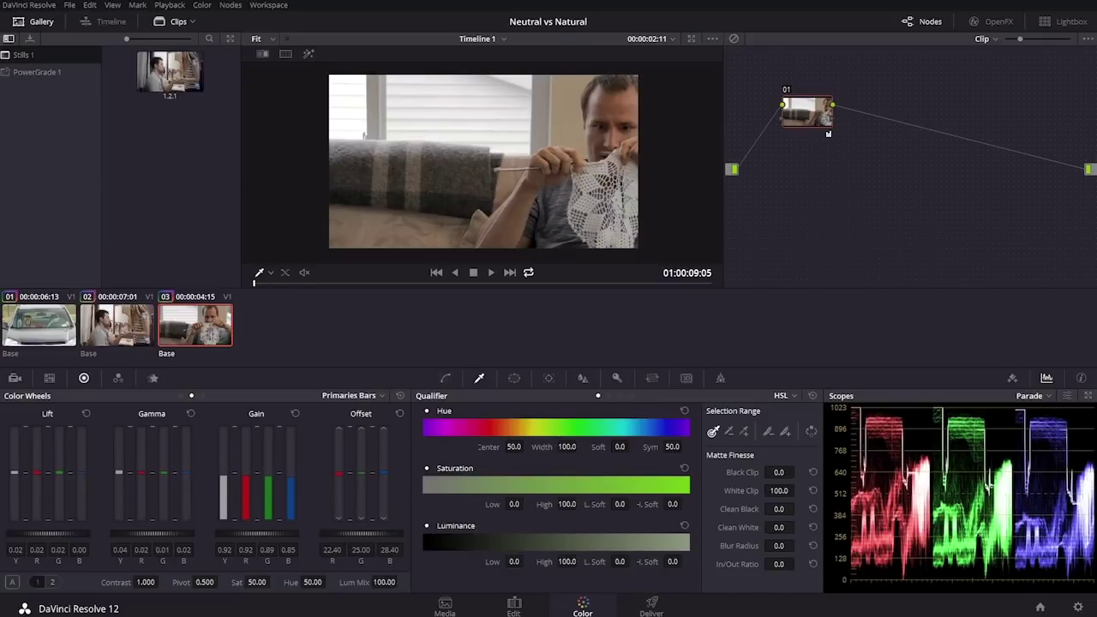
Step: Switch to the enhanced full-window viewer and jump to the car clip's first frame
key(alt+f)
key(Home)
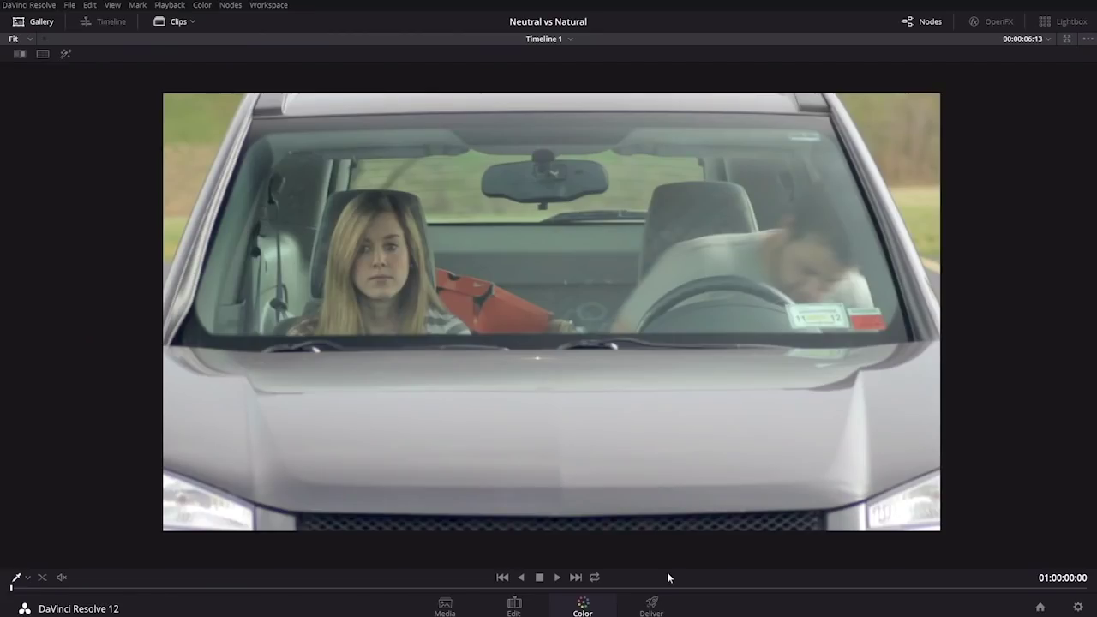
Step: Step through the bathroom and crochet clips, then go back to the car clip
key(Down)
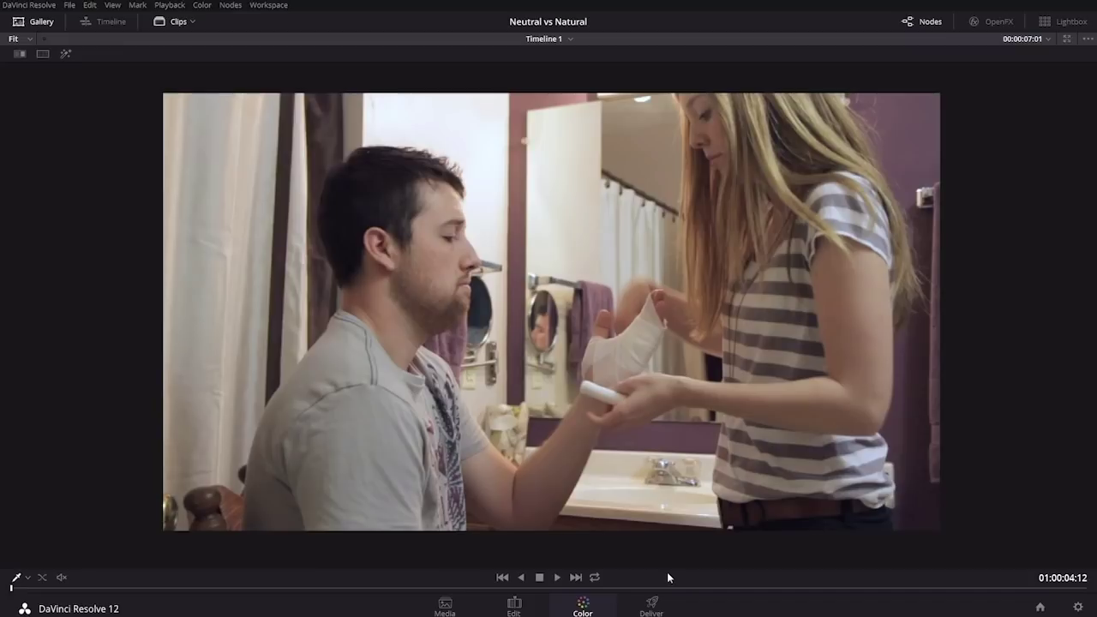
key(Down)
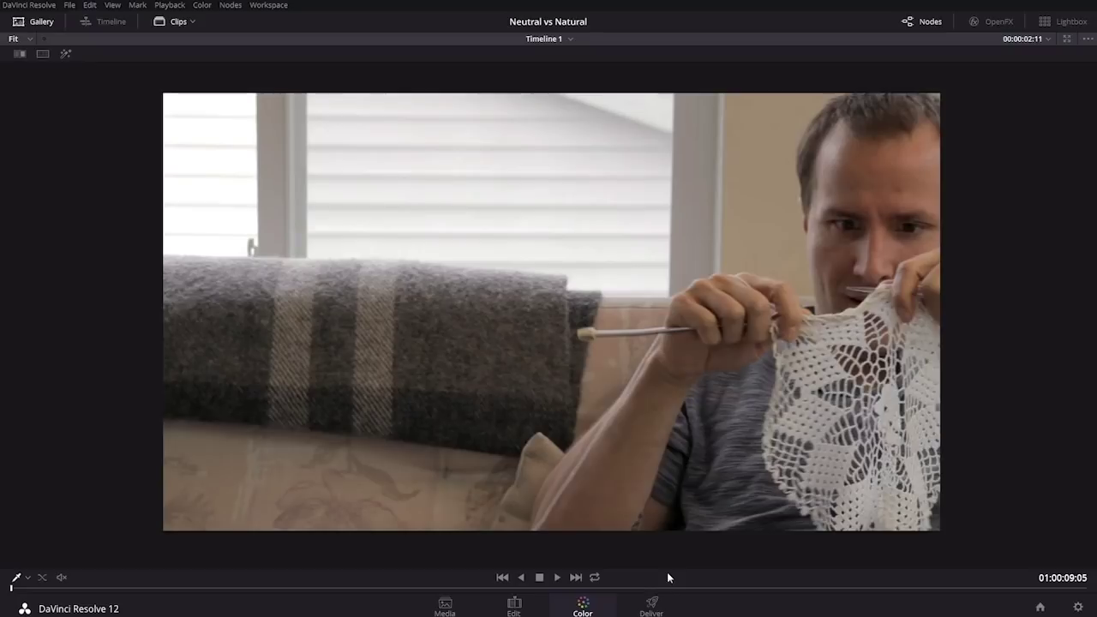
key(Home)
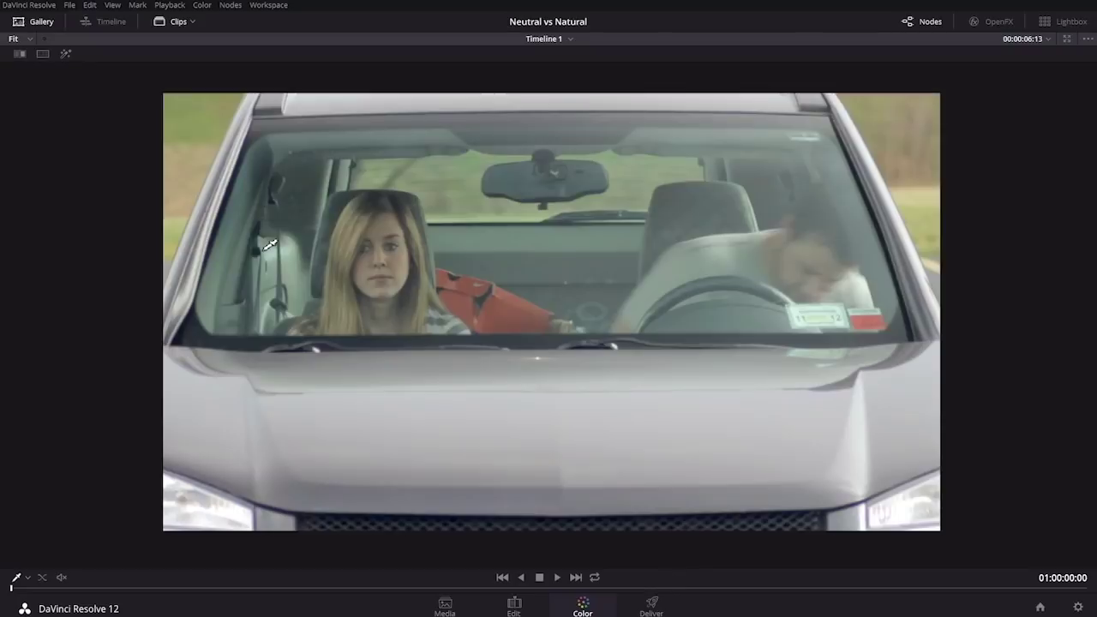
Step: Load grade version 3 on the car clip, version 2 on bathroom, and the darker crochet grade
key(ctrl+n)
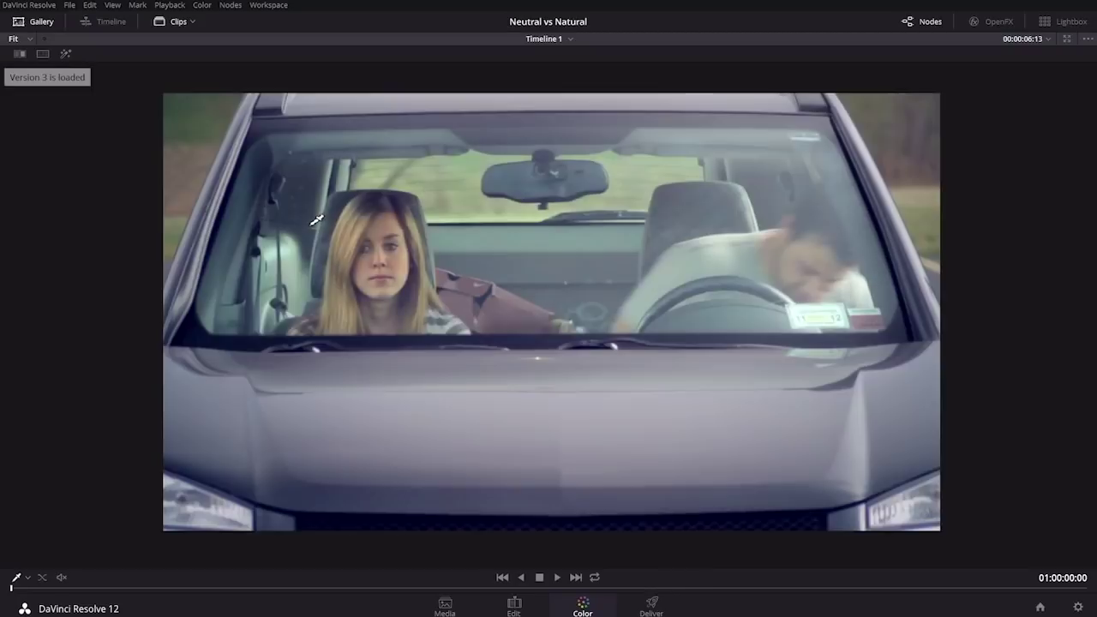
key(Down)
key(ctrl+b)
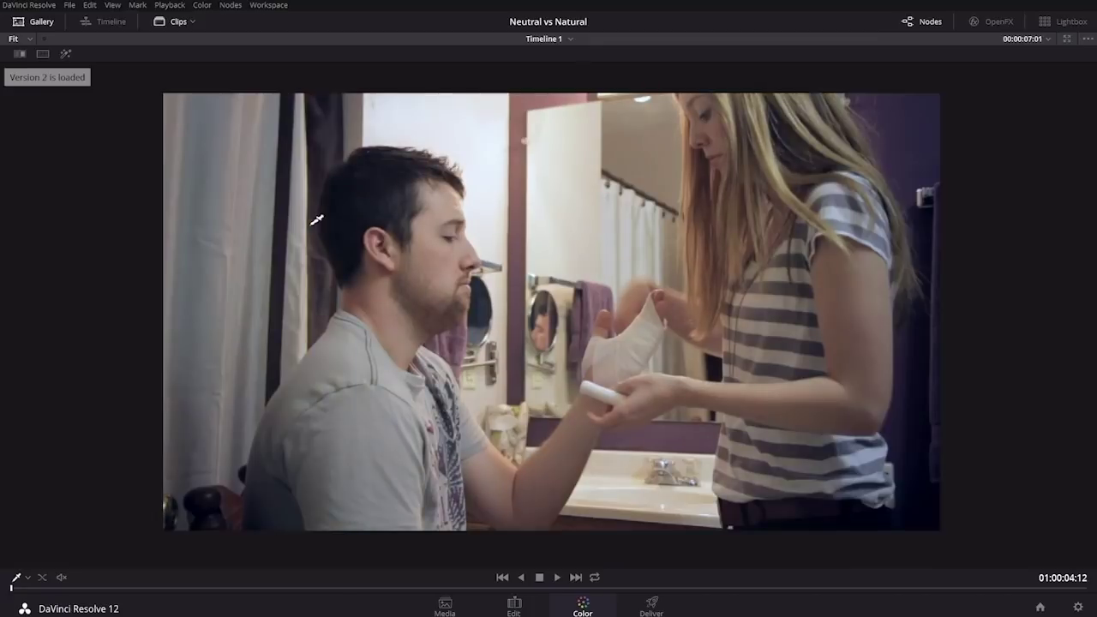
key(Down)
key(ctrl+b)
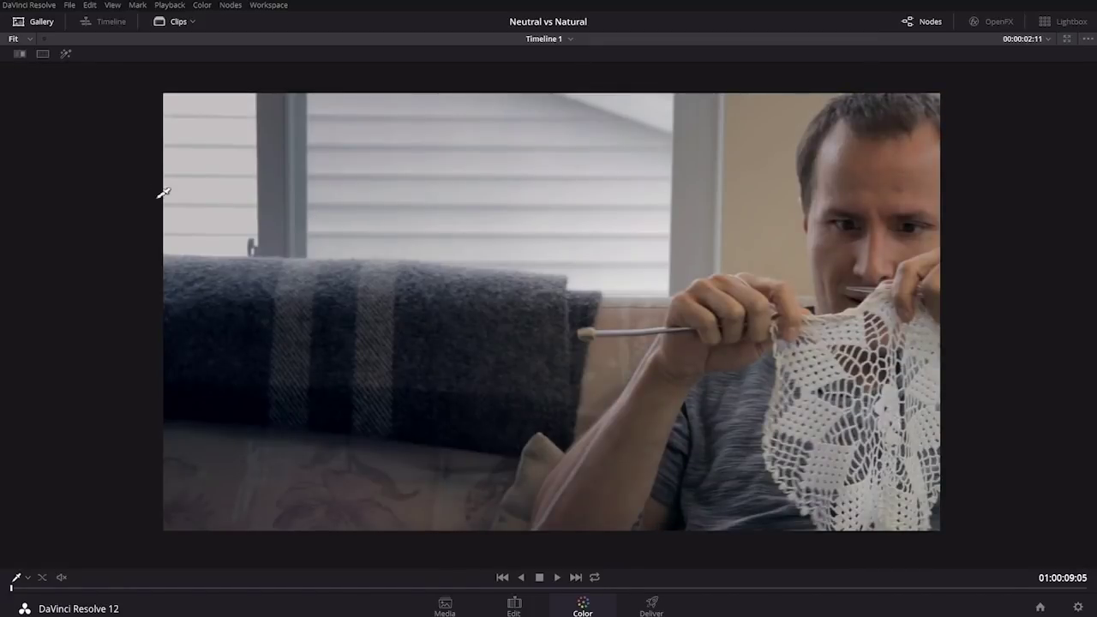
Step: Play the car clip, review the bathroom and crochet clips, and return to the car clip's start
key(Up)
key(Up)
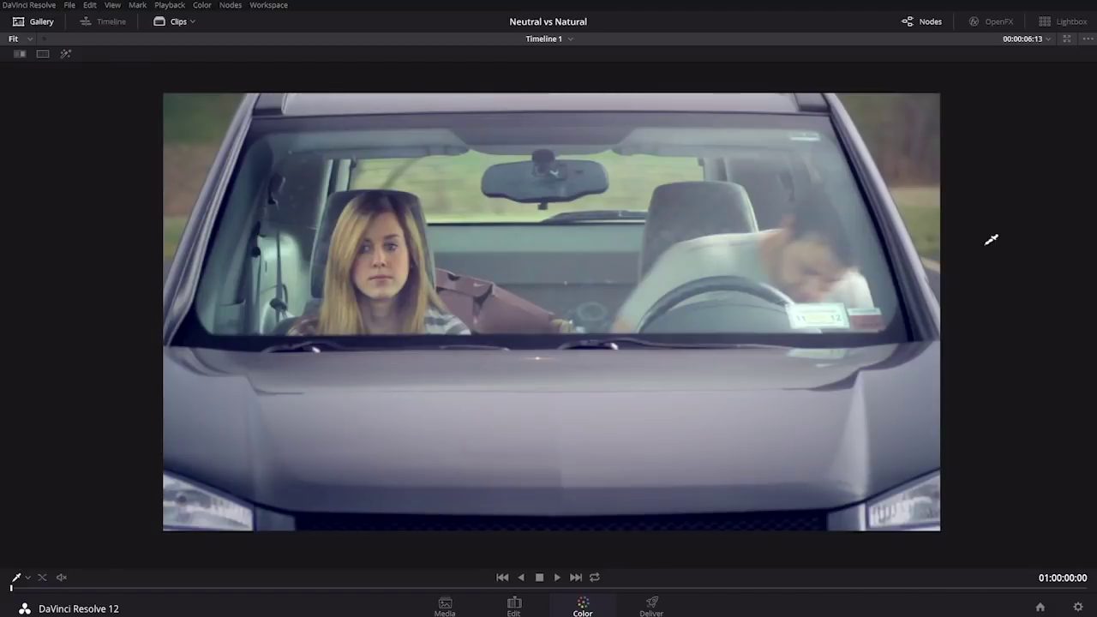
key(space)
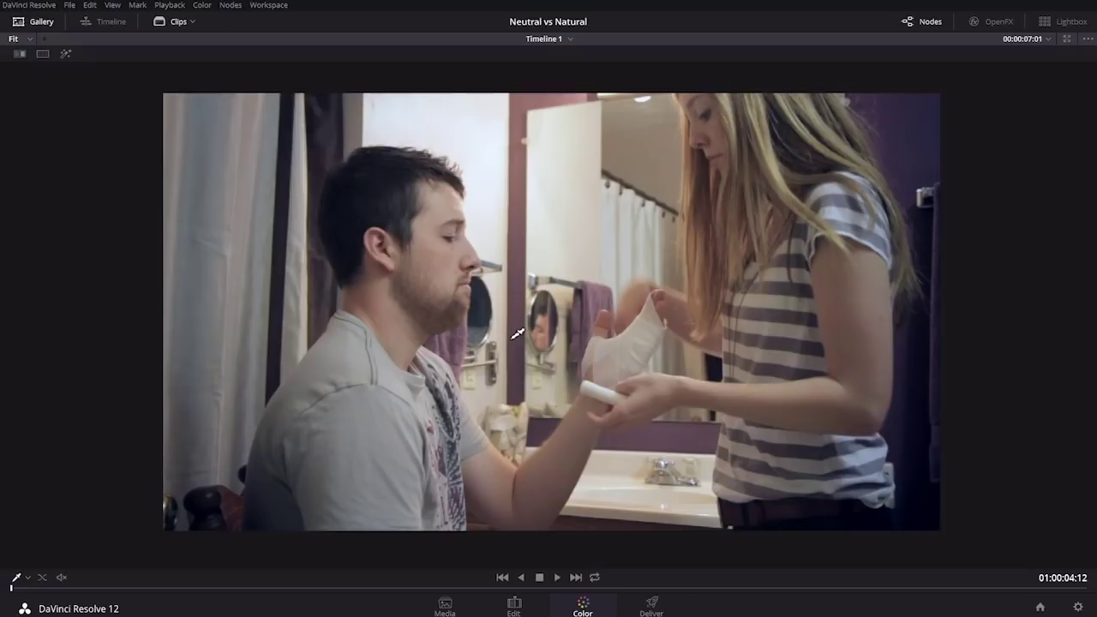
key(Up)
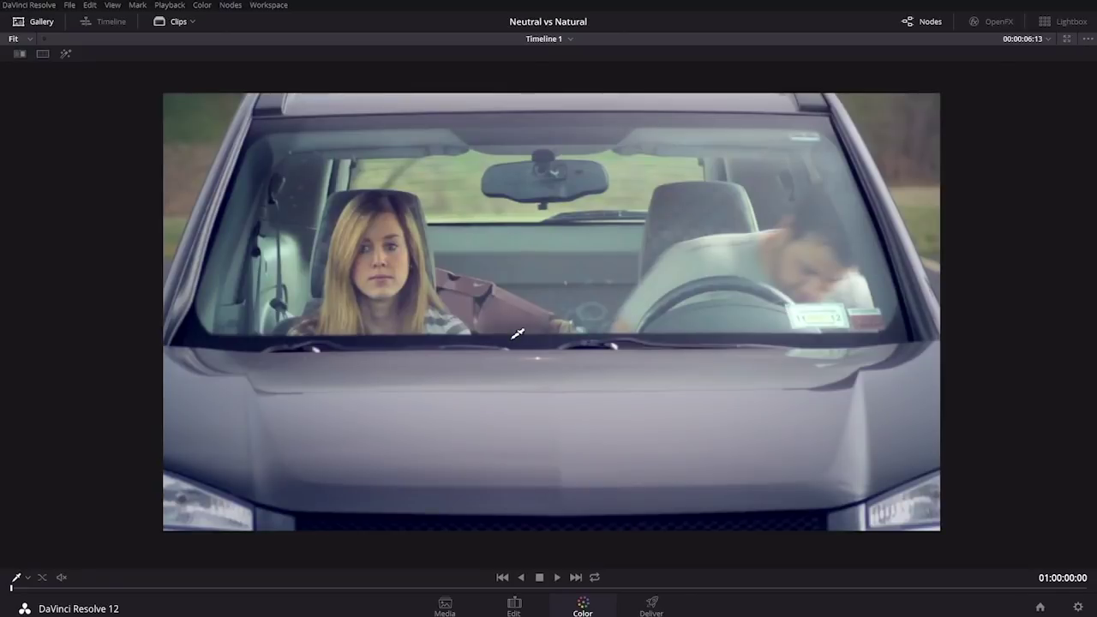
key(Down)
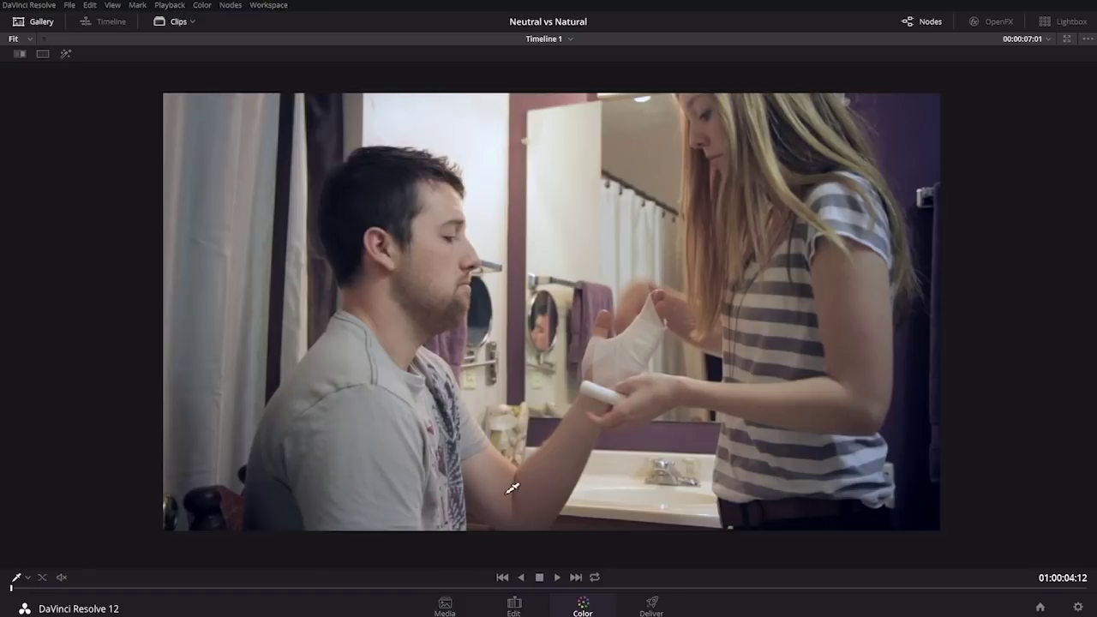
key(Down)
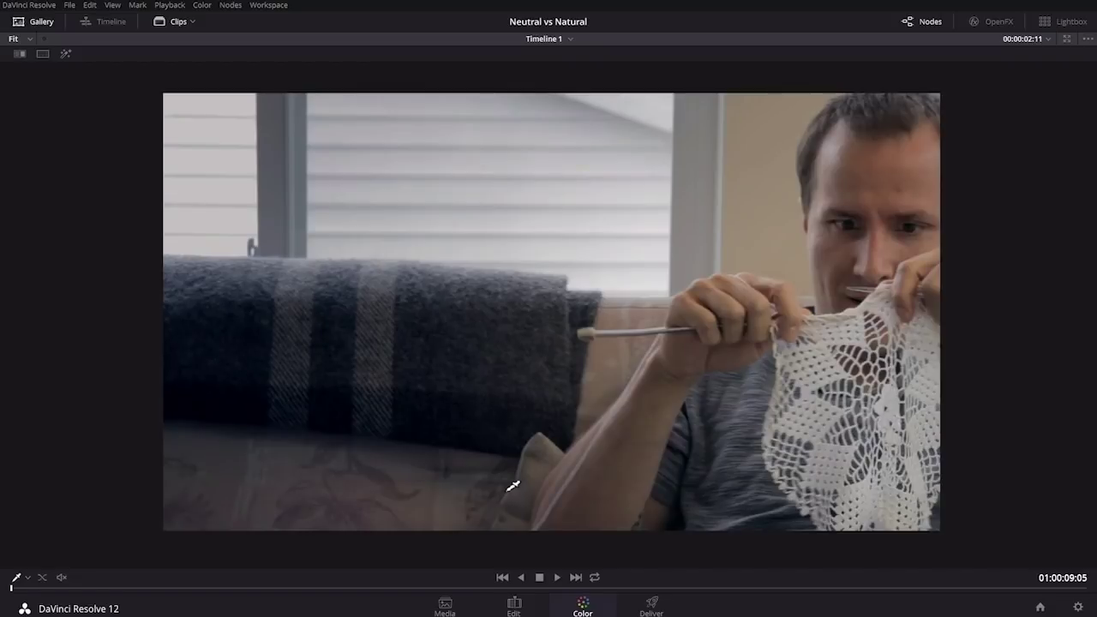
key(Home)
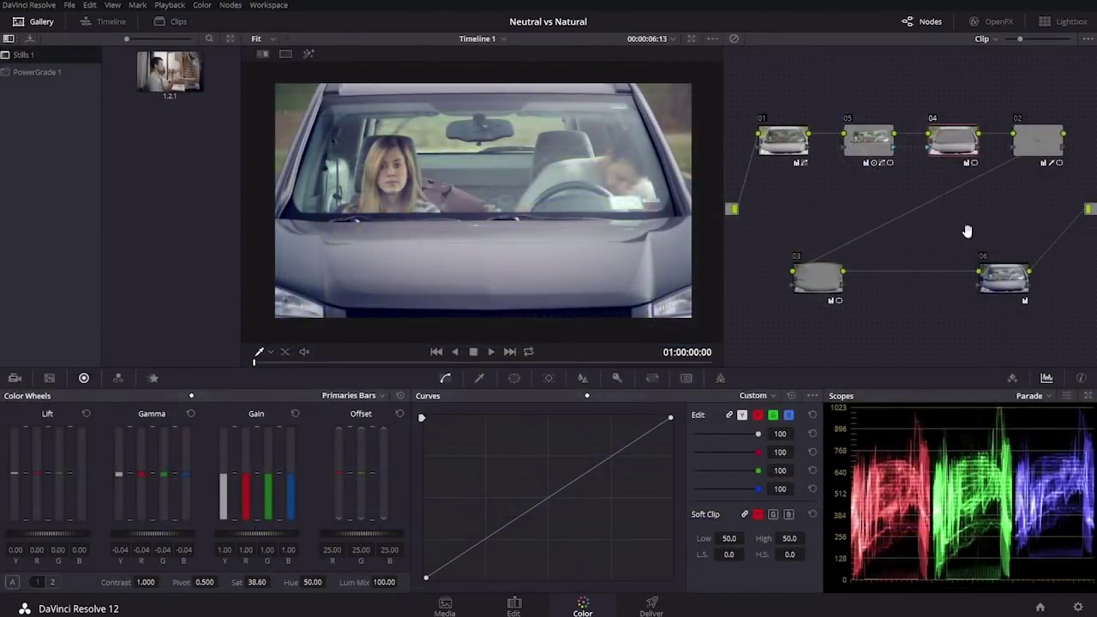
Step: Disable nodes 06, 03, 02, 04 and 05 on the car clip and reposition node 01
click(982, 257)
click(799, 257)
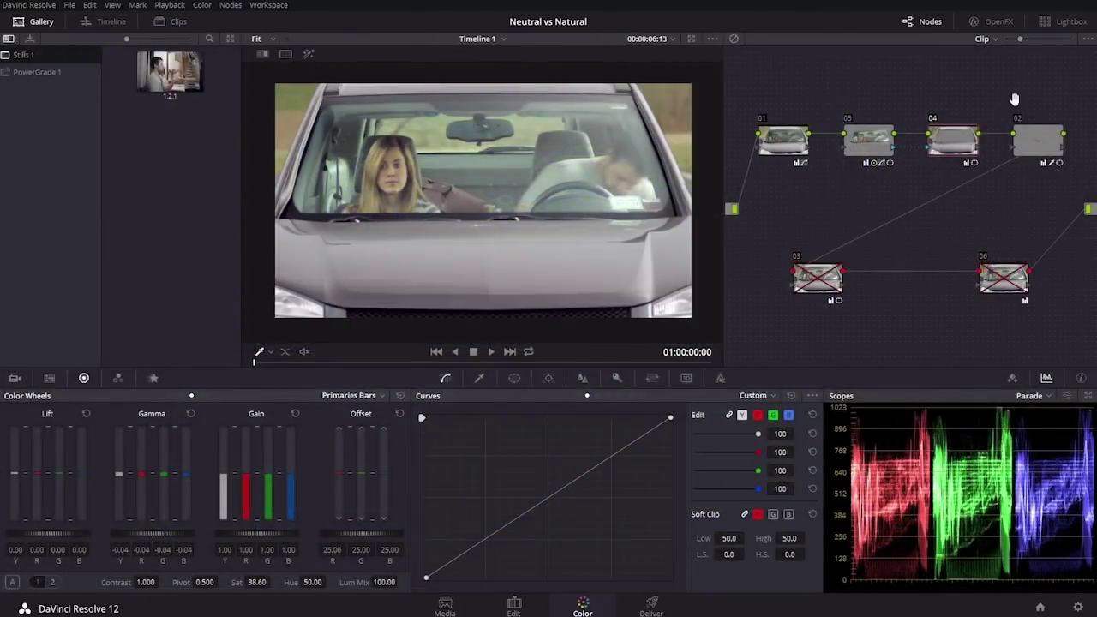
click(1019, 120)
click(932, 120)
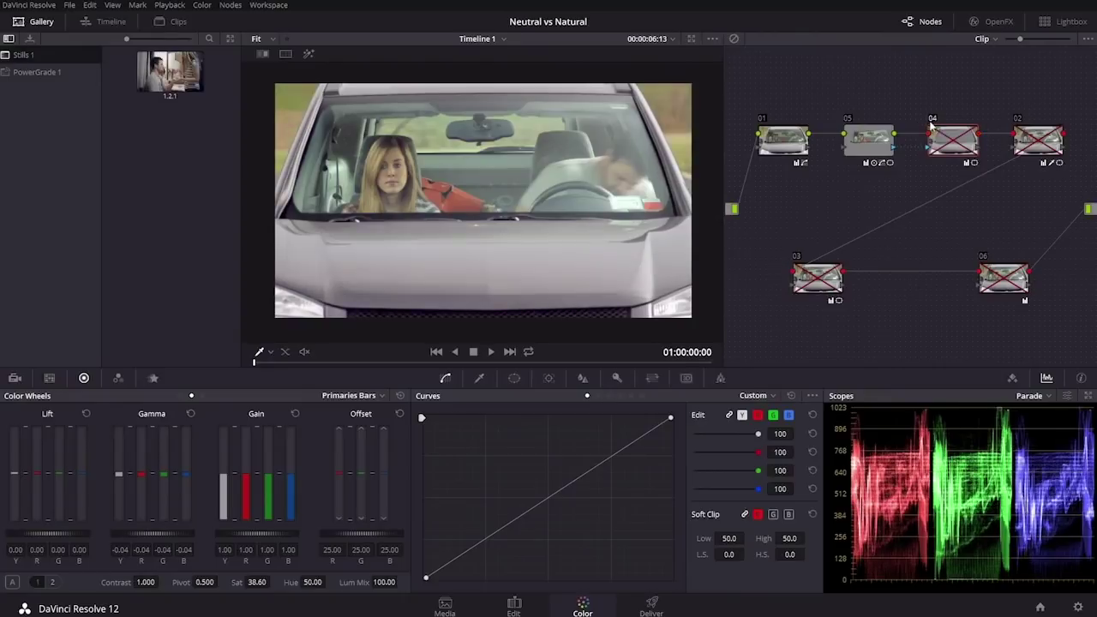
click(847, 120)
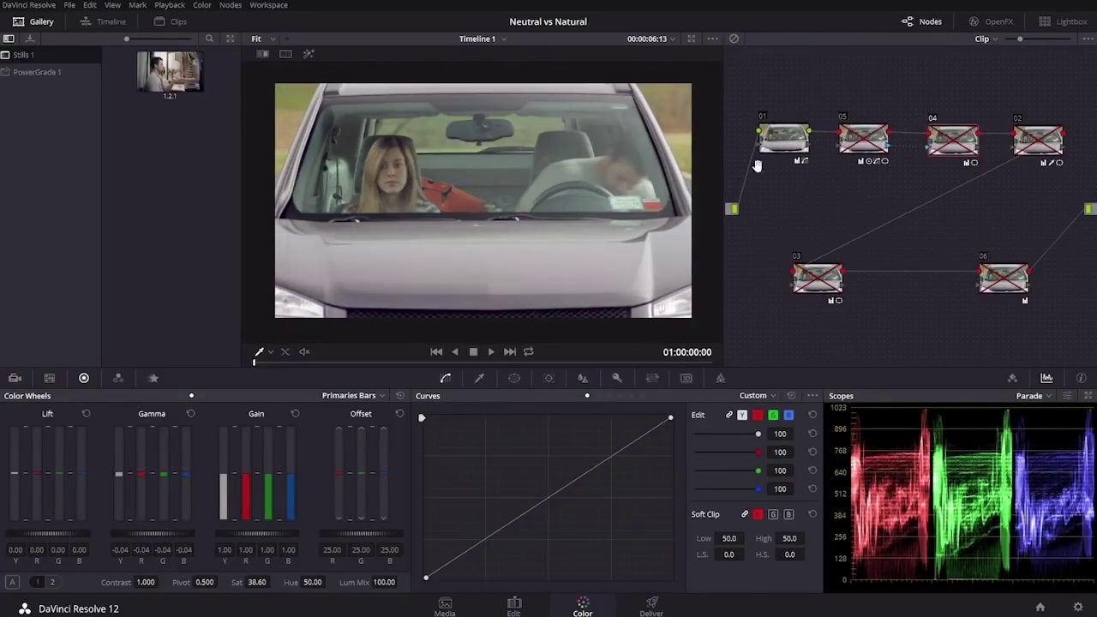
drag(779, 140, 781, 144)
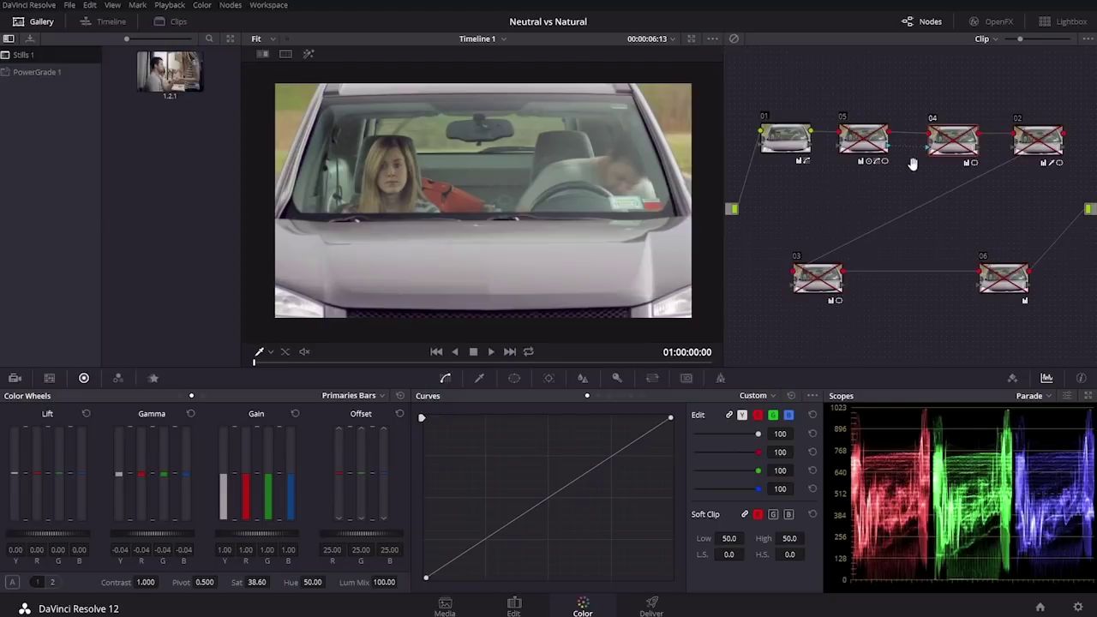
drag(779, 140, 810, 133)
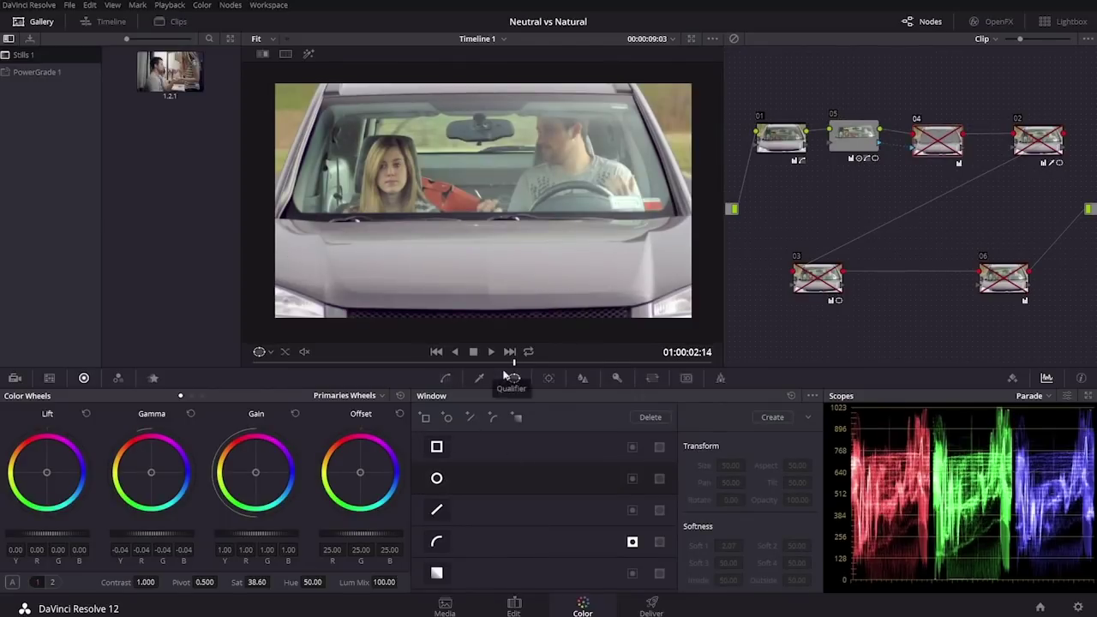
Step: Show node 05's windshield rectangle window and qualifier, toggling node 05 off and on to compare
click(437, 447)
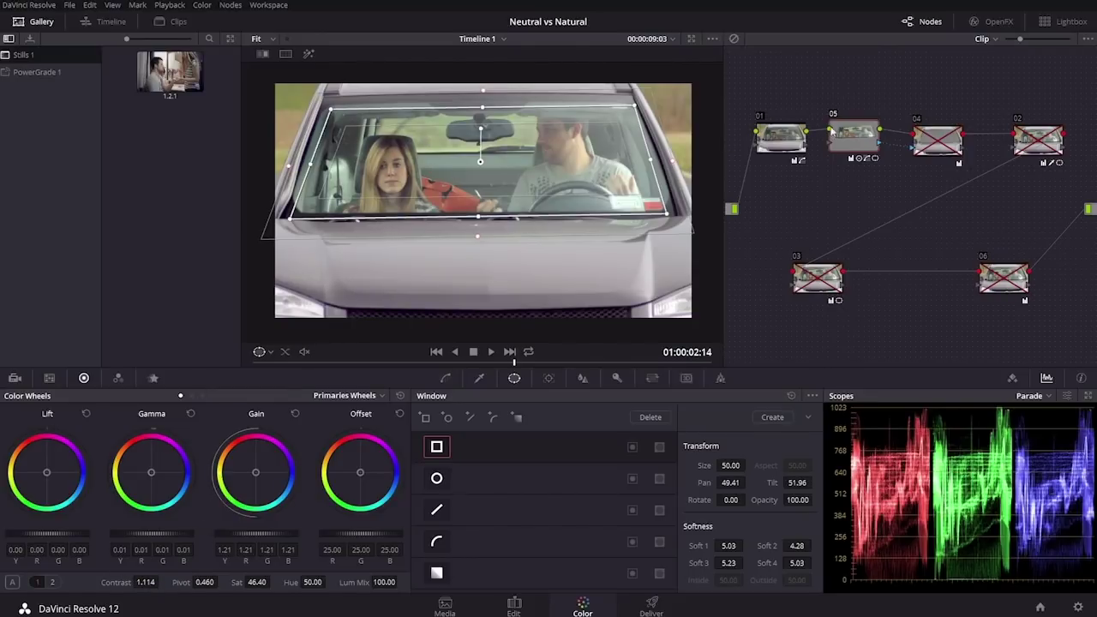
click(833, 114)
click(833, 114)
click(833, 114)
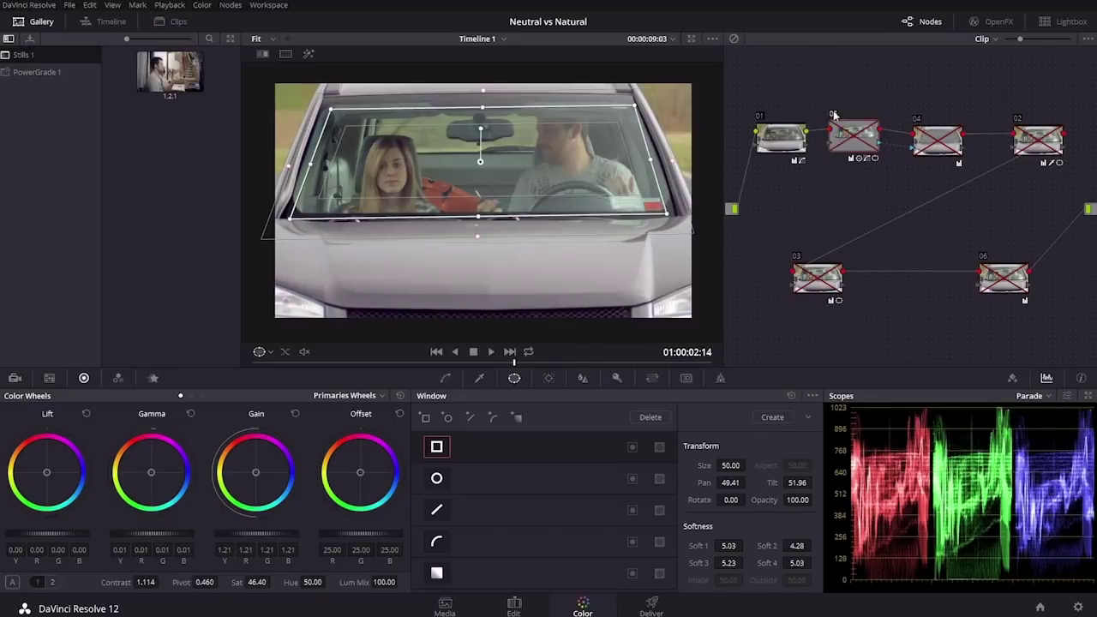
click(832, 114)
click(833, 114)
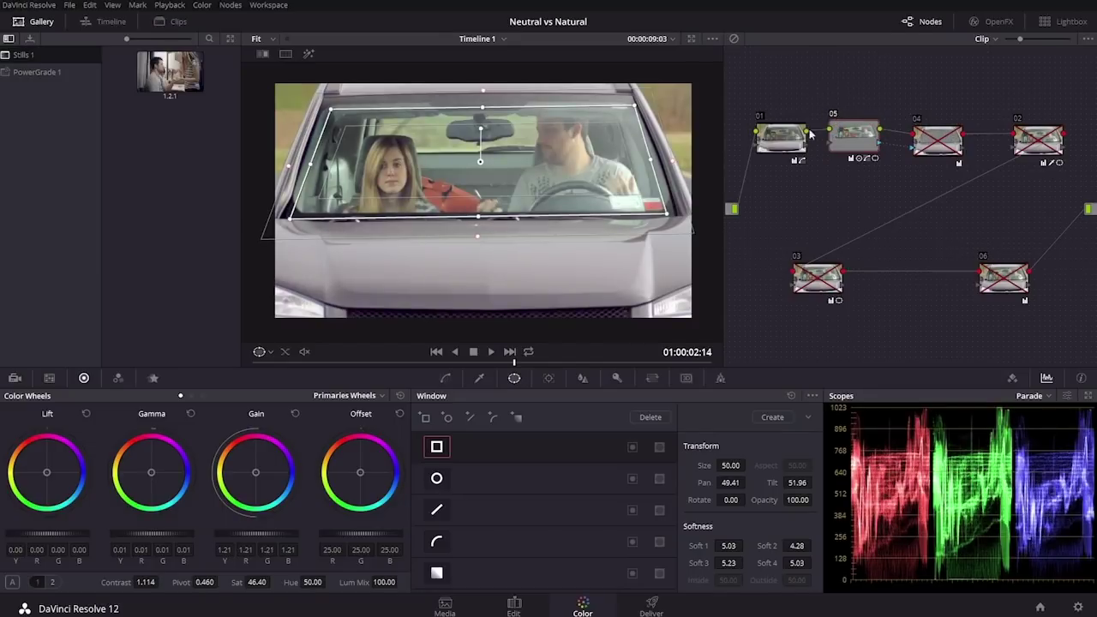
click(479, 379)
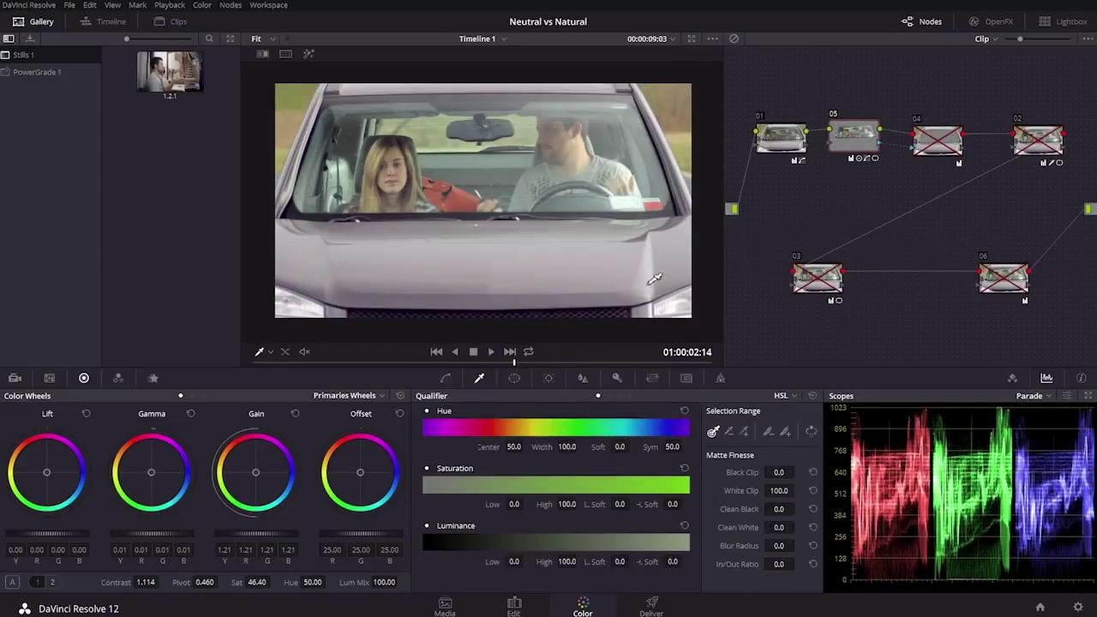
click(833, 114)
Step: Re-enable nodes 05 and 04 and nudge both into new positions
click(833, 114)
click(916, 120)
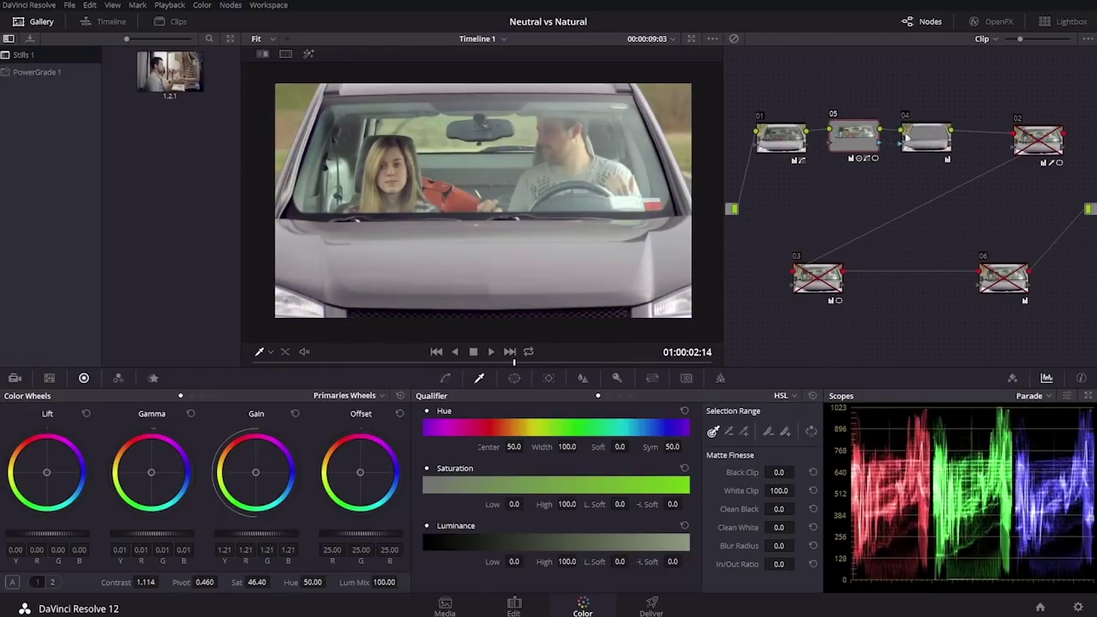
drag(871, 155, 865, 152)
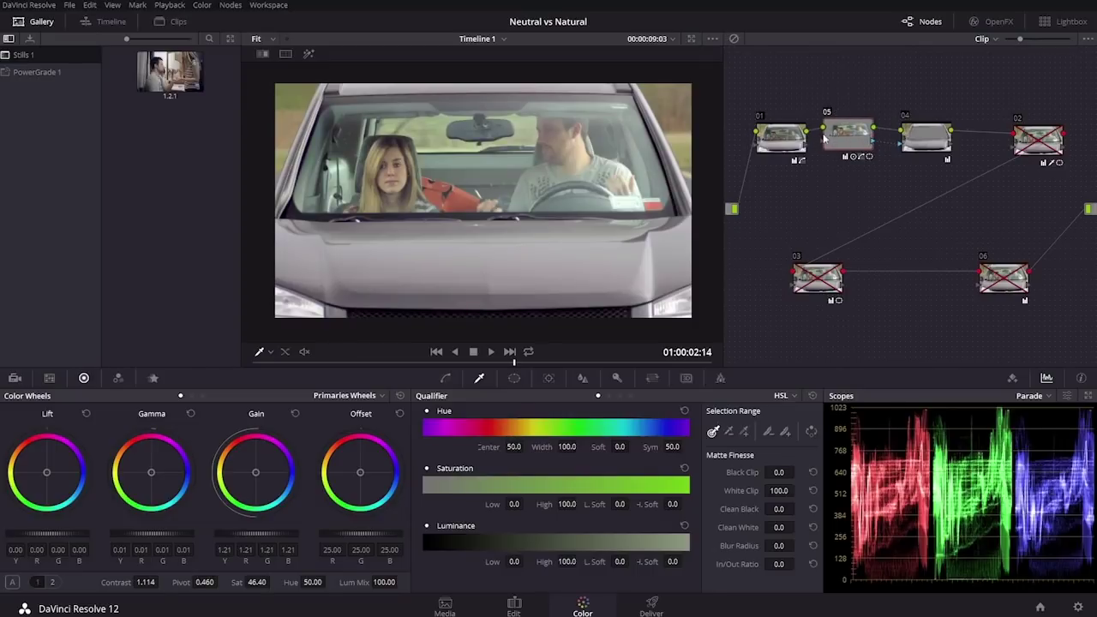
mouse_move(923, 146)
mouse_down()
mouse_move(934, 141)
mouse_move(921, 137)
mouse_up()
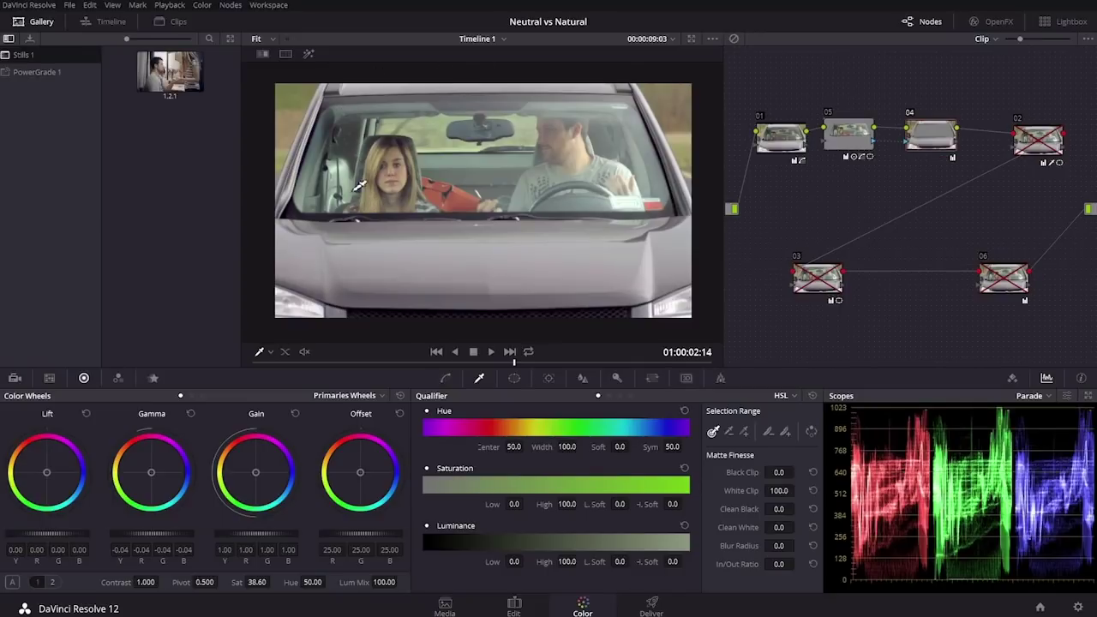
Step: Compare node 04 on and off, turn node 02 off, and switch the scope to Vectorscope
click(911, 115)
key(ctrl+d)
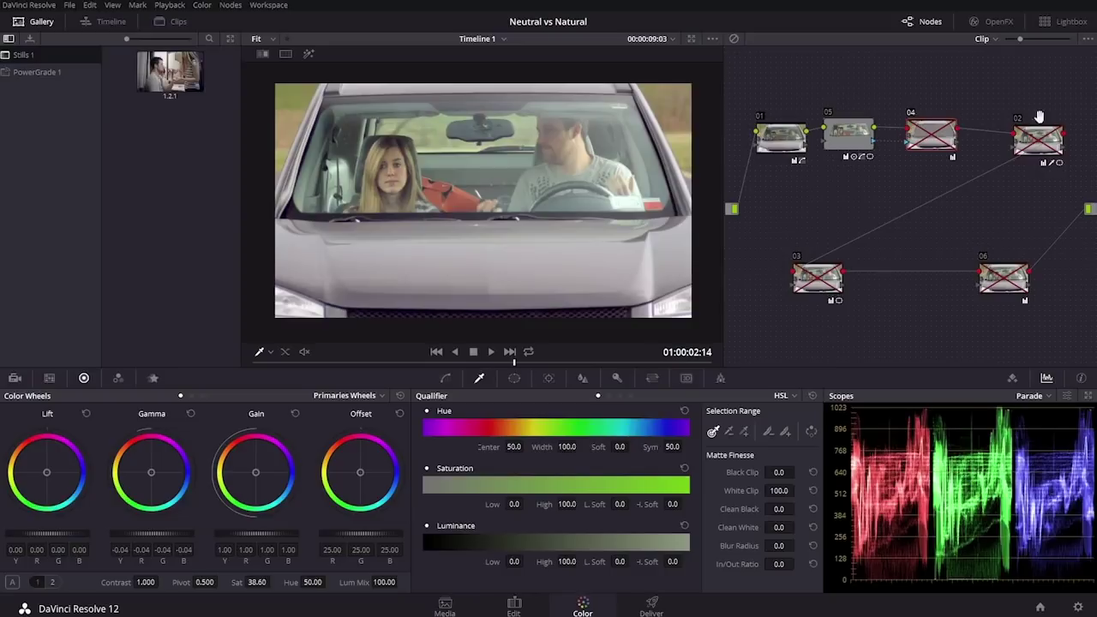
click(908, 113)
drag(1039, 135, 1016, 130)
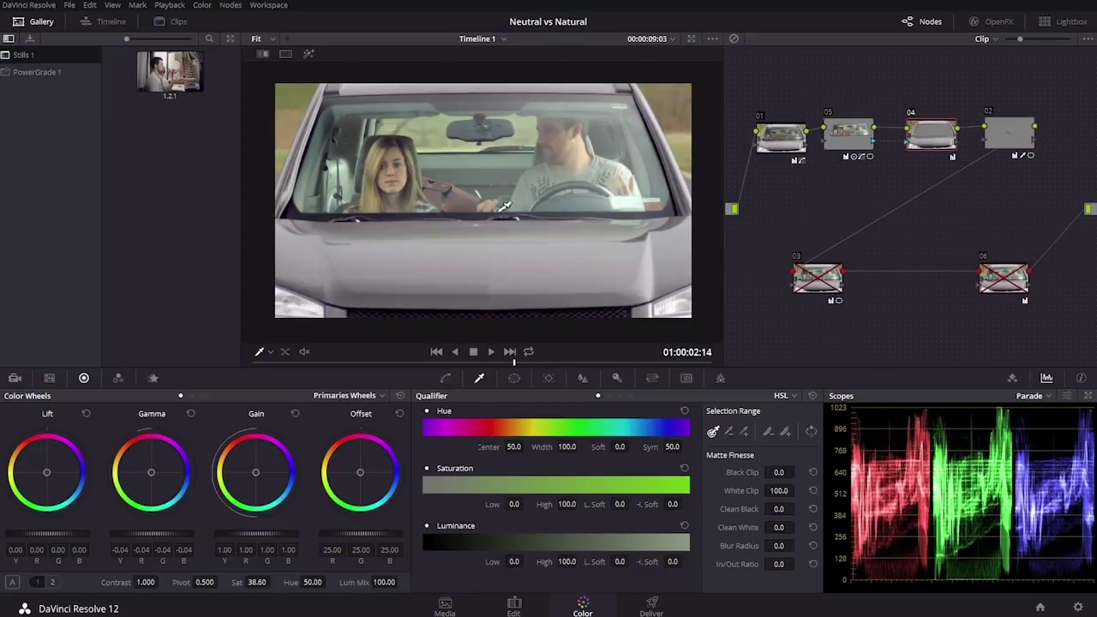
click(989, 112)
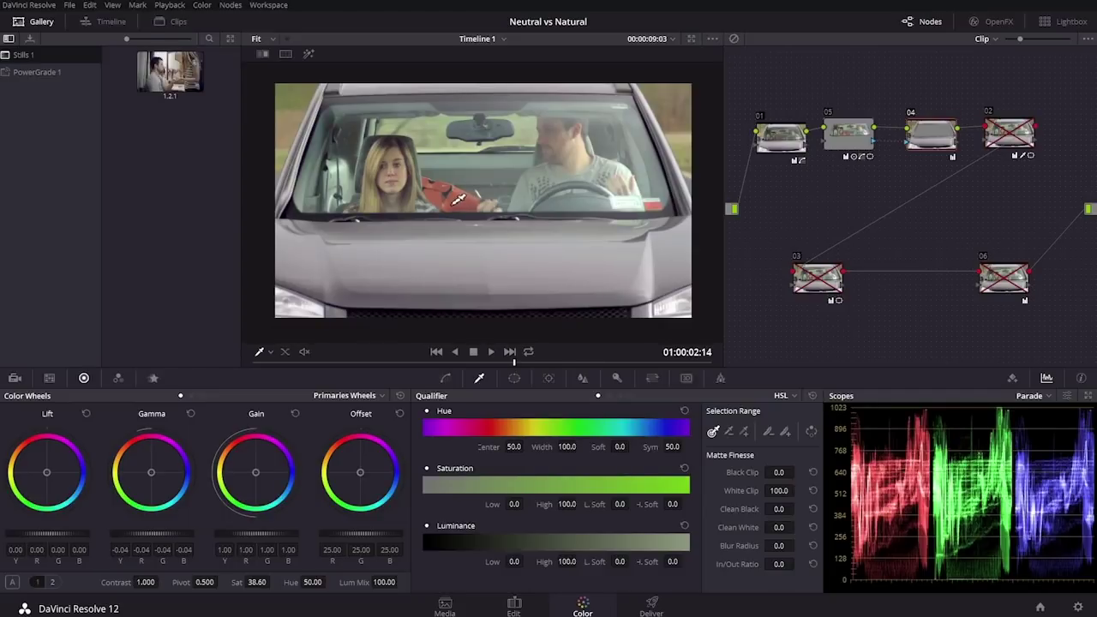
click(1028, 395)
click(1018, 446)
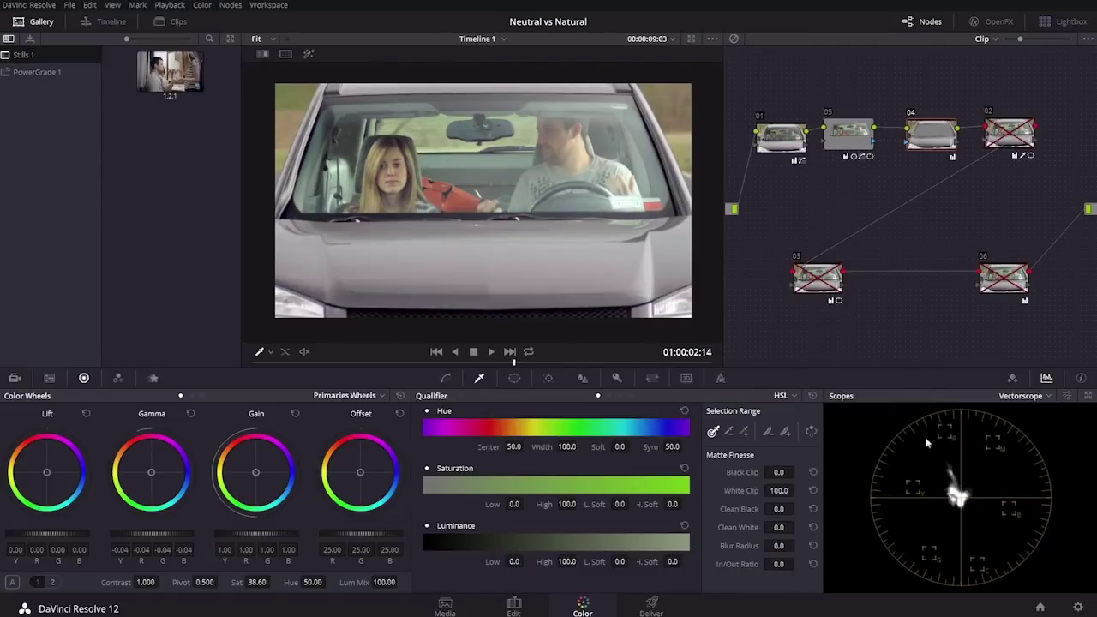
Step: Brighten the vectorscope trace in the scope display settings
click(1048, 397)
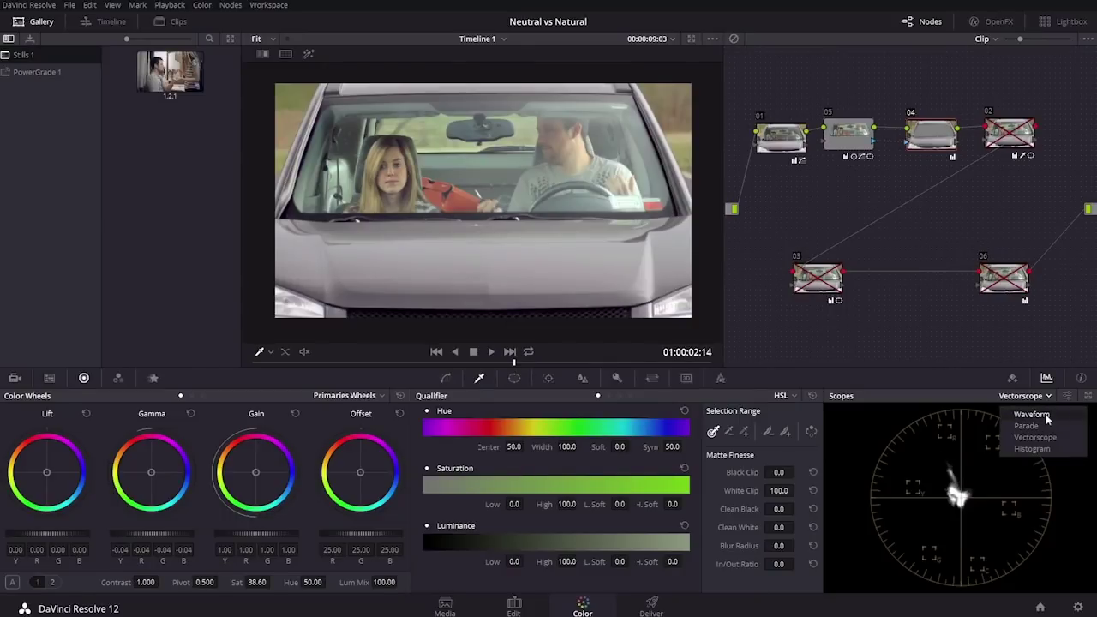
click(1067, 396)
drag(1029, 467, 1049, 470)
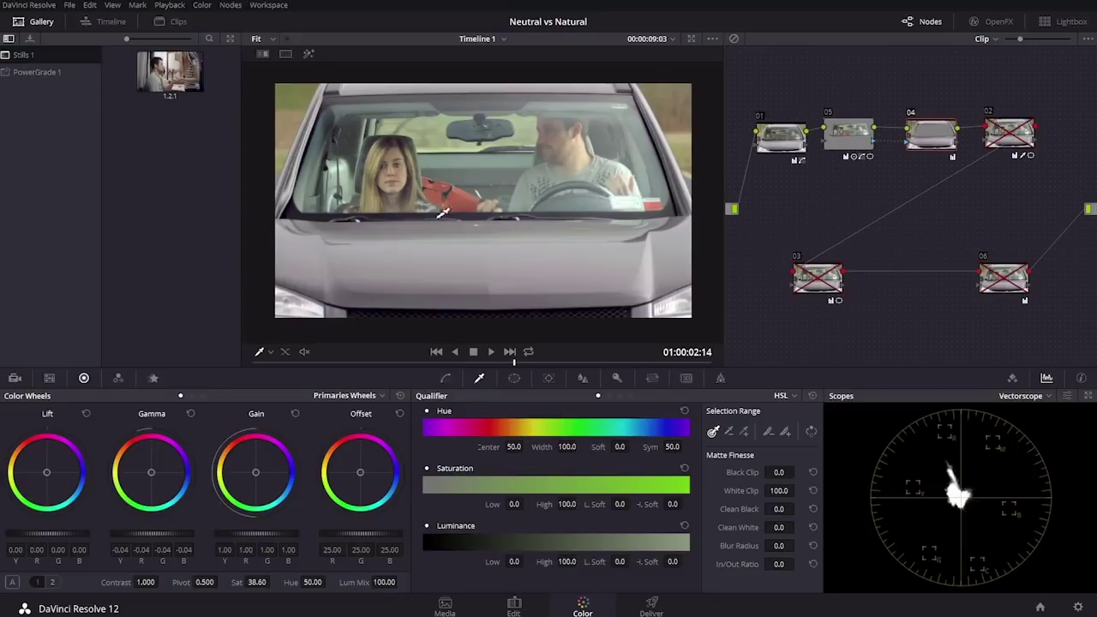
Step: Enable nodes 02 and 03, place node 06 beside node 03, and show node 03's circle window
click(988, 114)
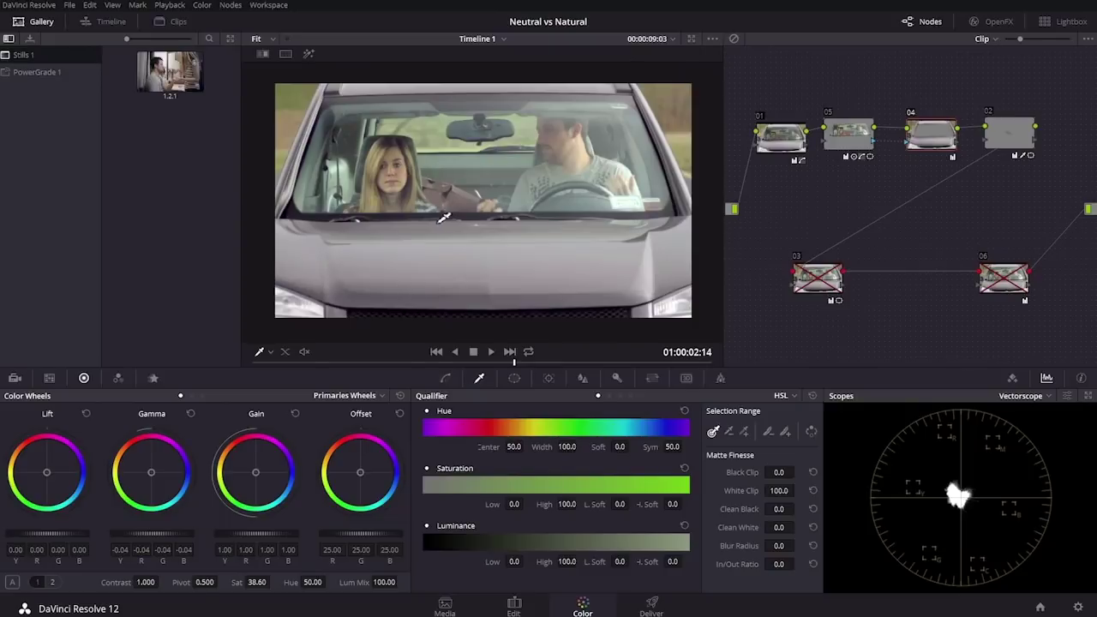
click(989, 114)
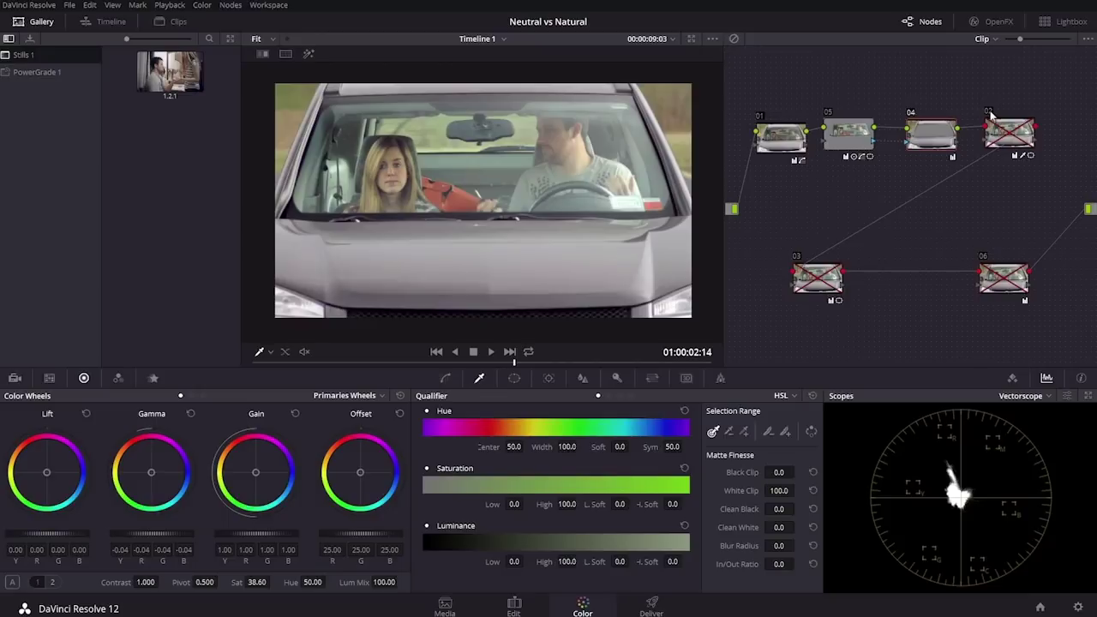
click(990, 114)
click(797, 257)
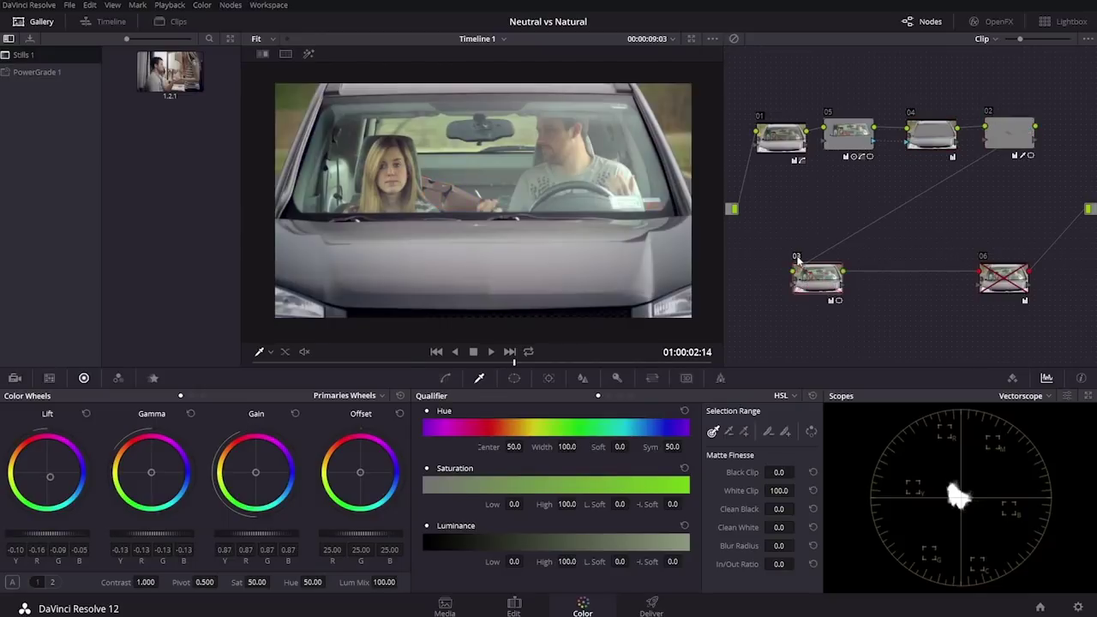
drag(981, 296, 890, 287)
drag(800, 255, 803, 242)
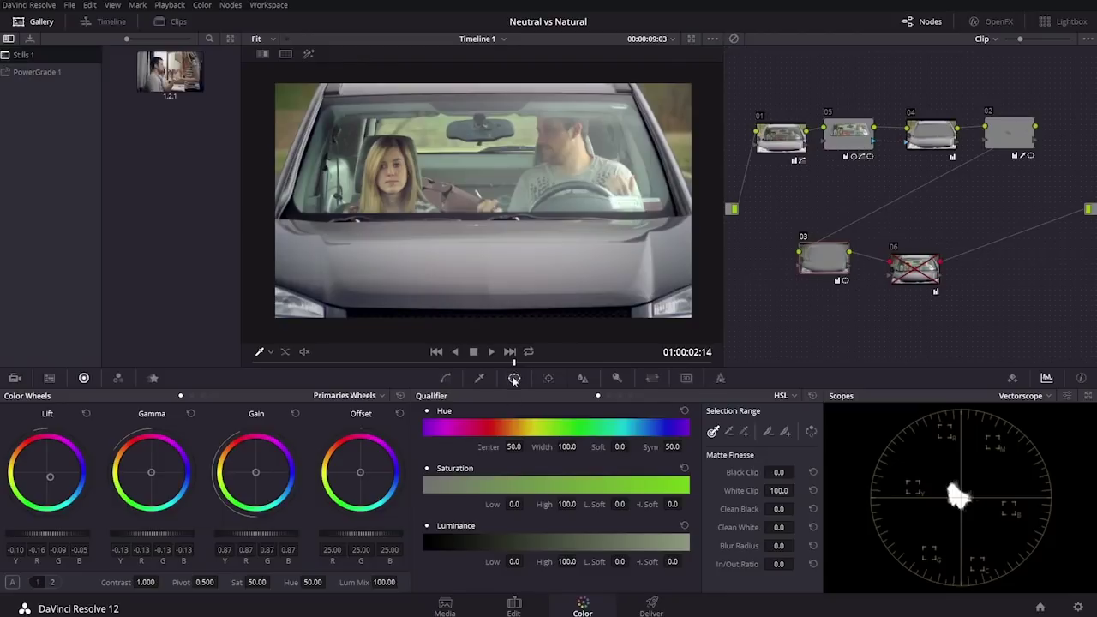
click(514, 378)
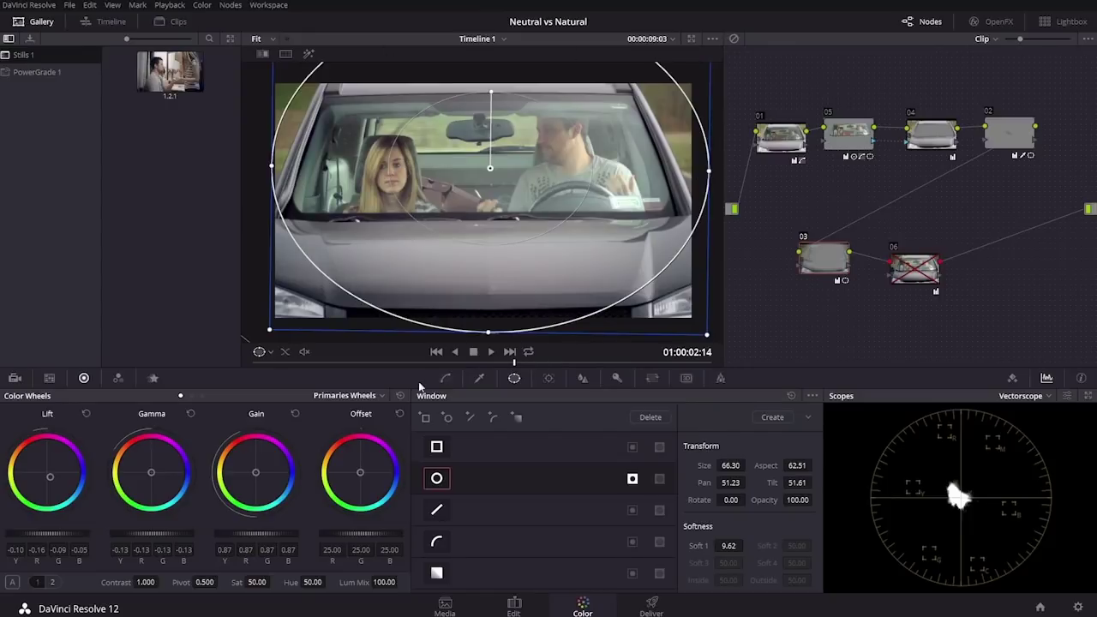
Step: Preview node 03's isolated area in highlight mode, then switch the scope to Waveform
key(shift+h)
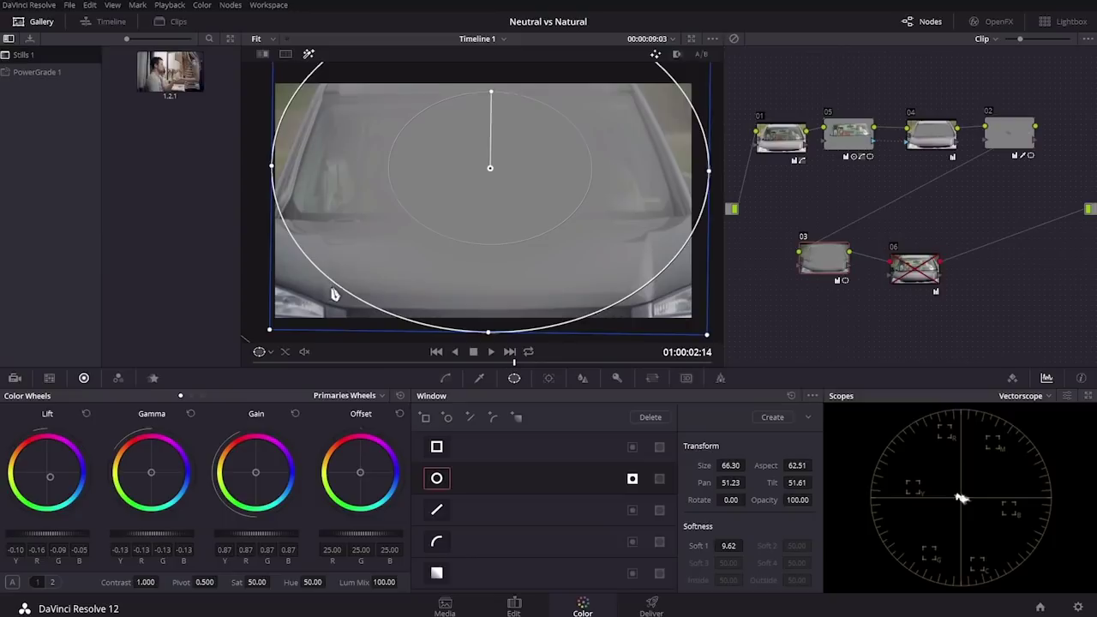
key(shift+h)
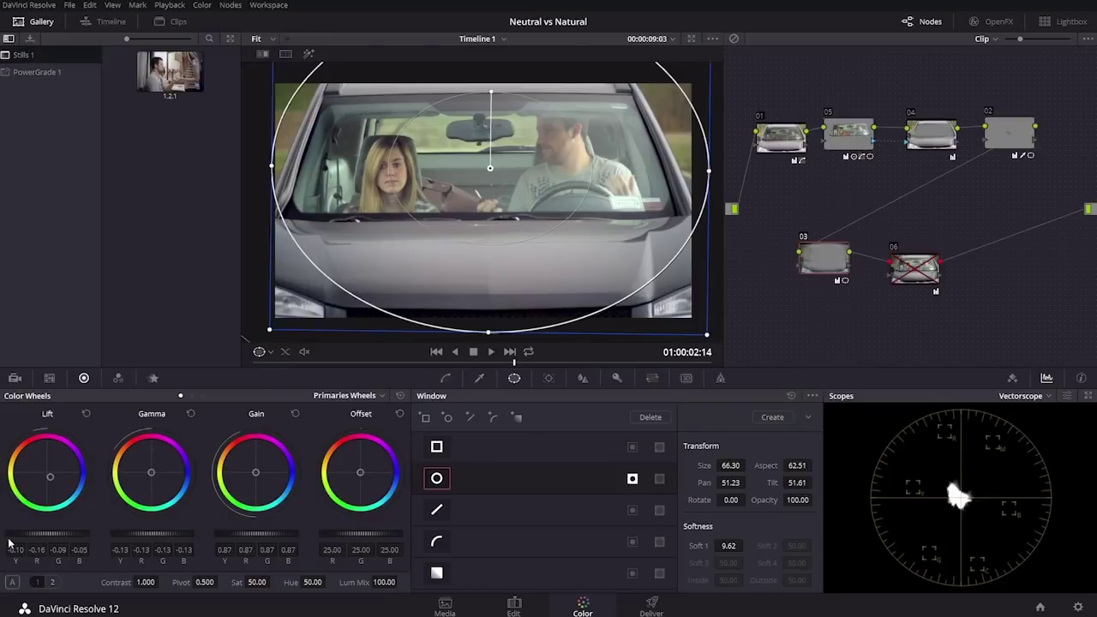
click(1047, 394)
click(1037, 419)
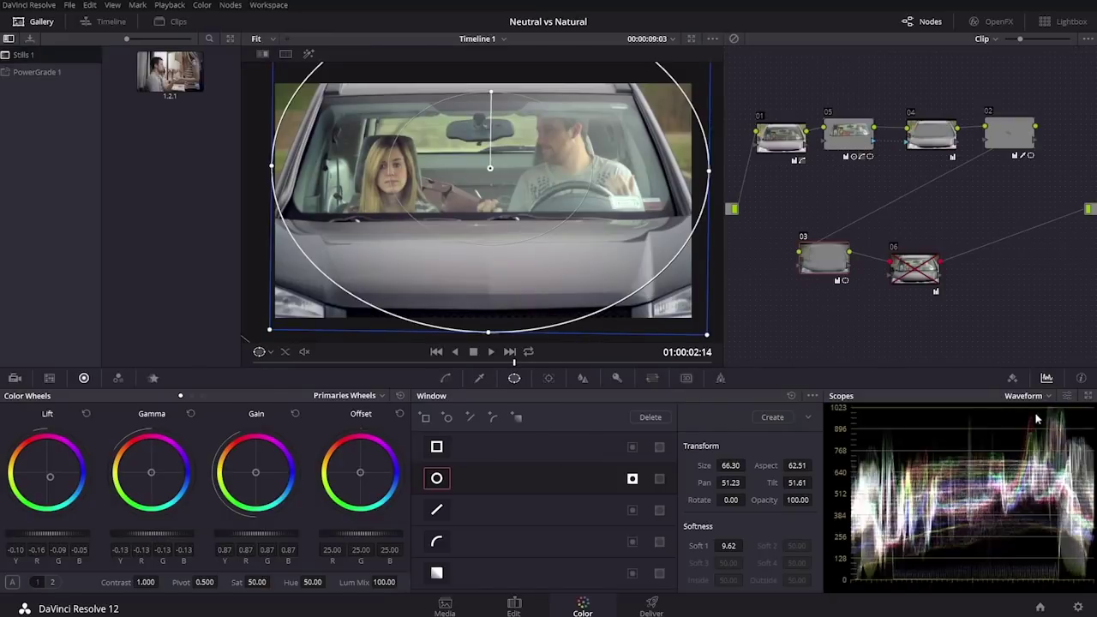
Step: Toggle node 03's vignette off and on repeatedly, ending with it on
click(802, 237)
click(803, 237)
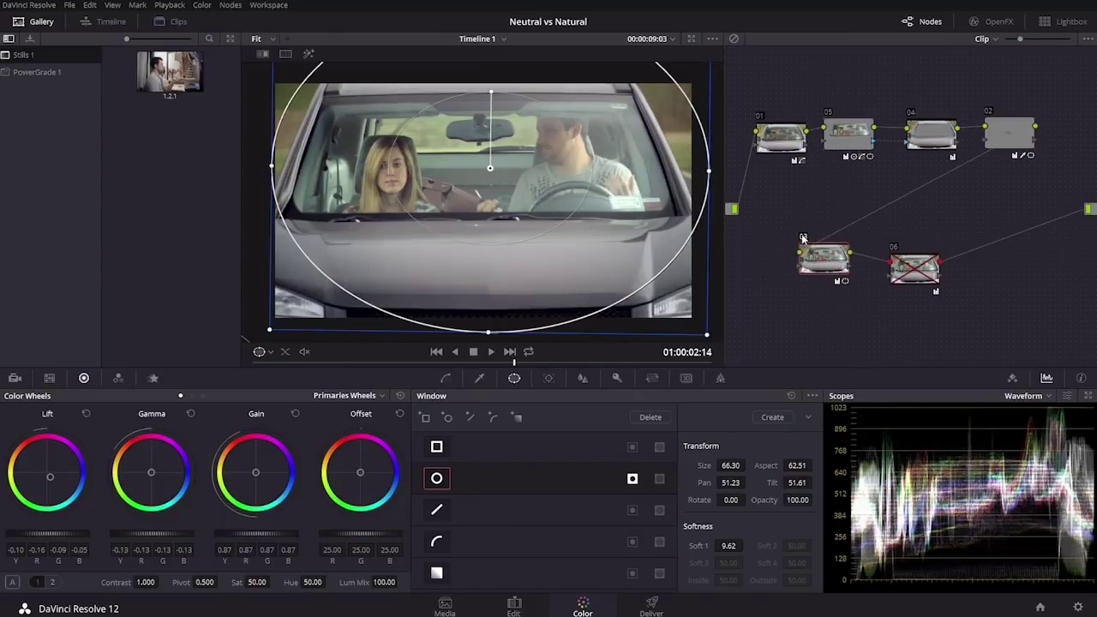
click(803, 237)
click(803, 237)
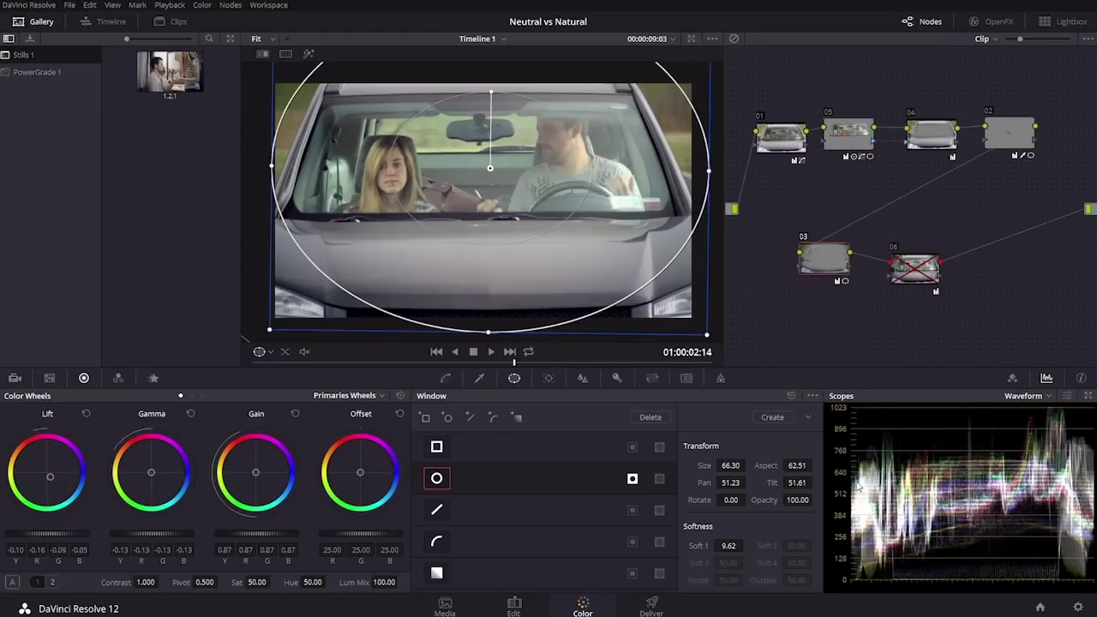
click(802, 237)
key(ctrl+d)
key(ctrl+d)
key(ctrl+d)
Step: Show node 03's qualifier controls and compare node 03 off and on again
click(479, 378)
click(804, 240)
click(804, 240)
click(804, 240)
Step: Switch node 03 back on, then reposition and select node 06 beside node 03
click(803, 240)
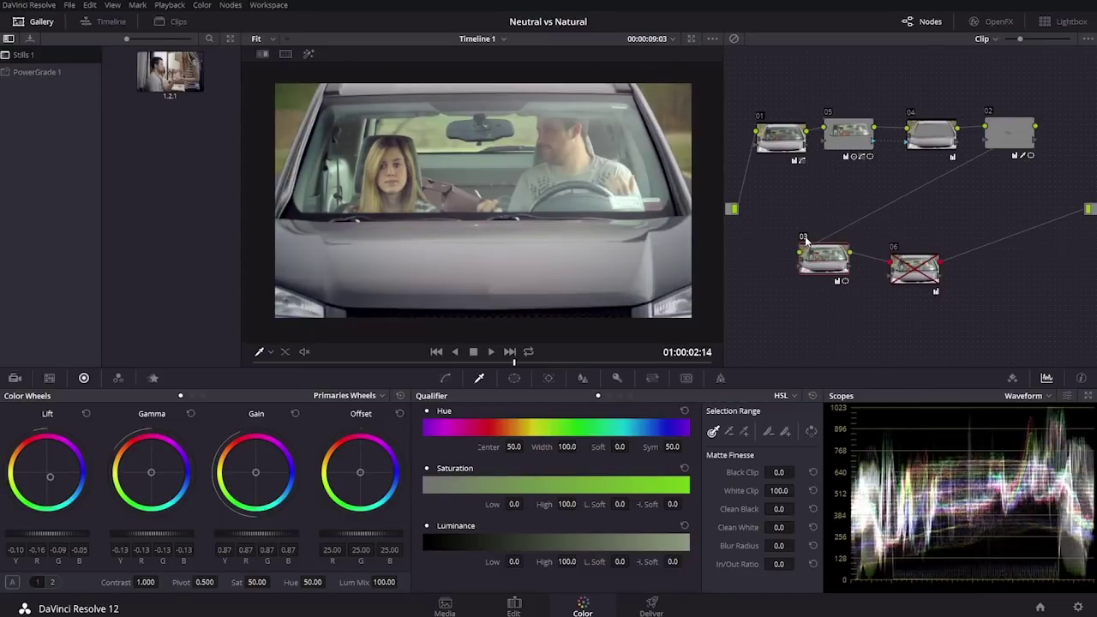
drag(893, 247, 910, 269)
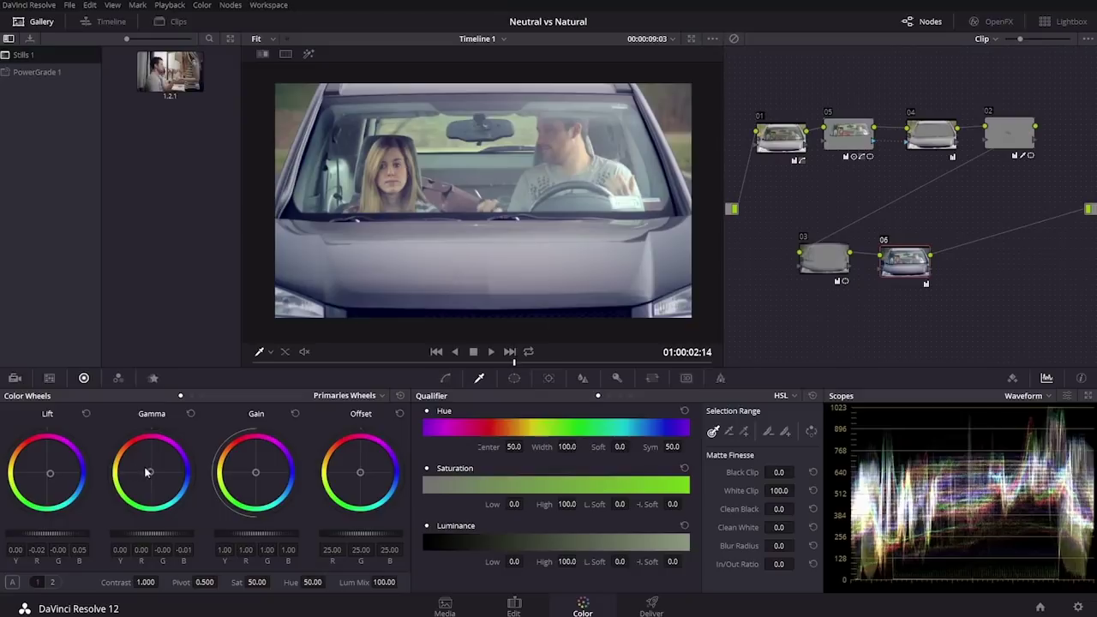
click(887, 242)
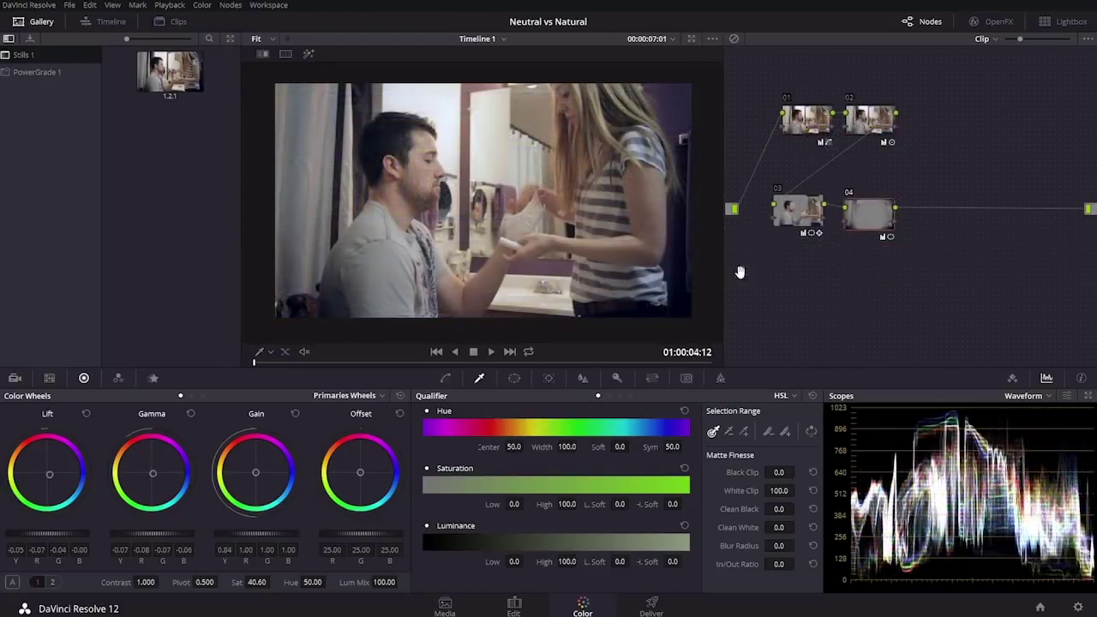
Step: Spread the bathroom clip's nodes 04, 03 and 02 rightward and switch node 01 on
drag(842, 204, 910, 210)
drag(782, 216, 836, 222)
drag(855, 135, 863, 126)
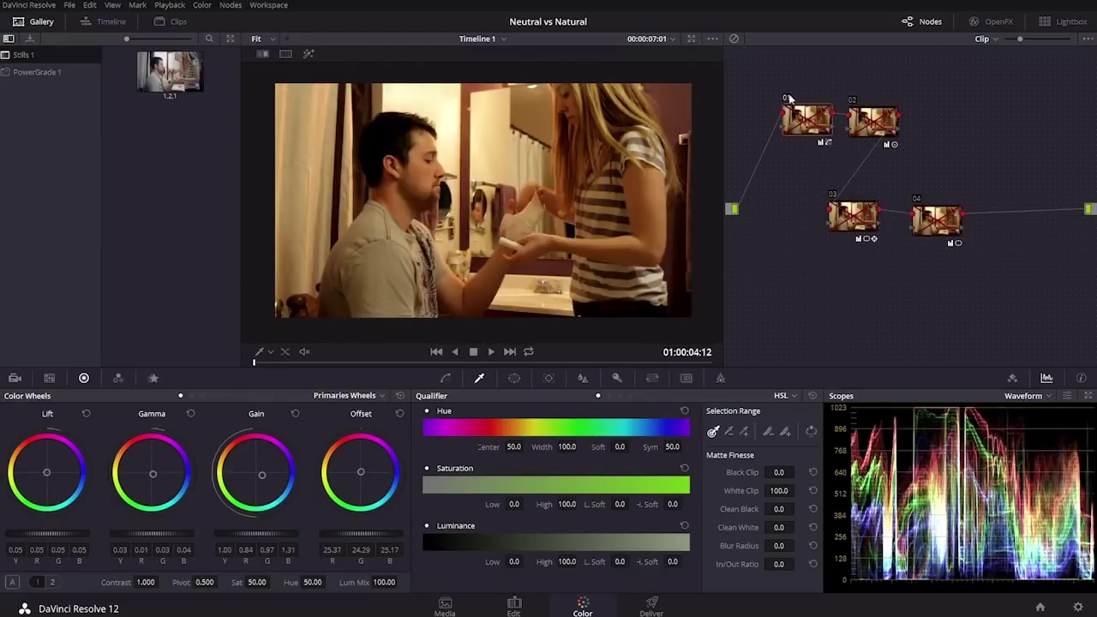
click(789, 99)
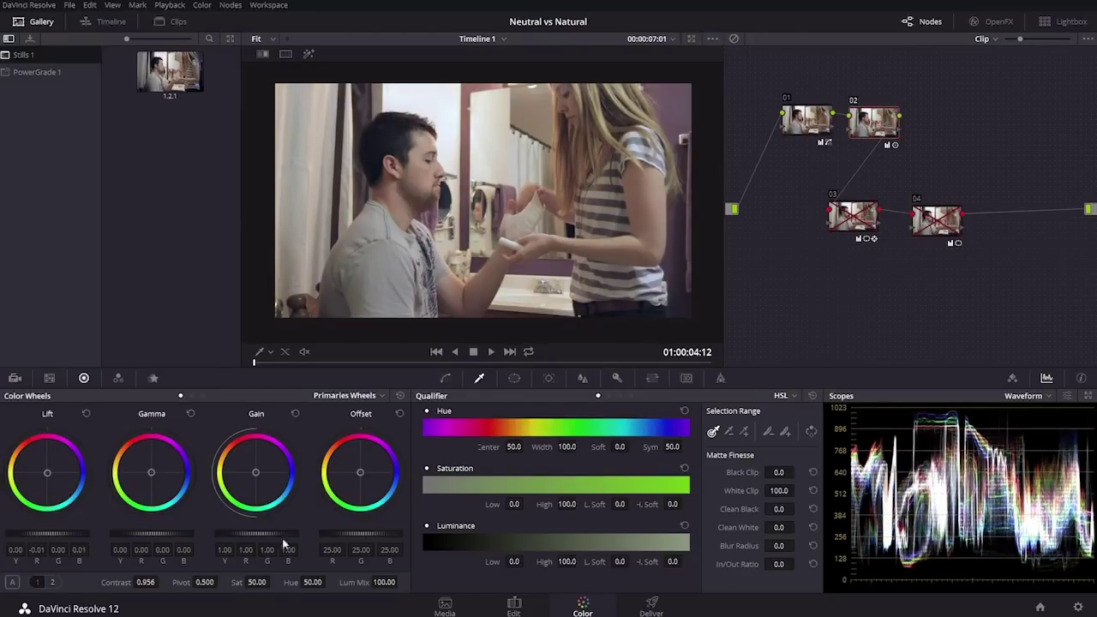
Step: Enable node 03's masks, scrub to 01:00:06:02 to check tracking, and compare it on and off
click(857, 212)
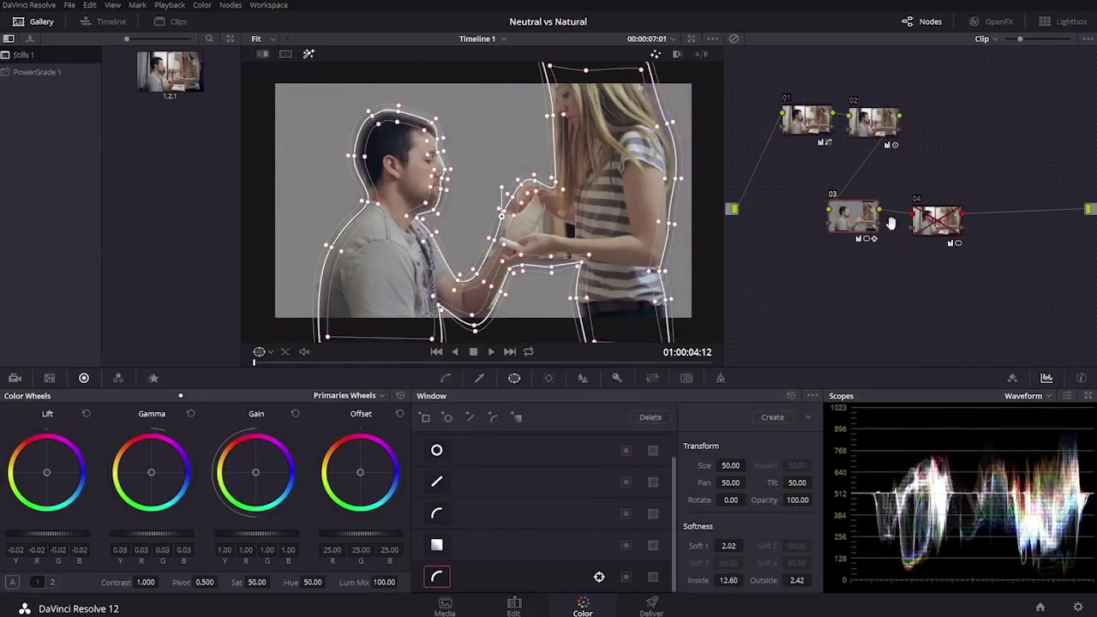
drag(356, 364, 514, 377)
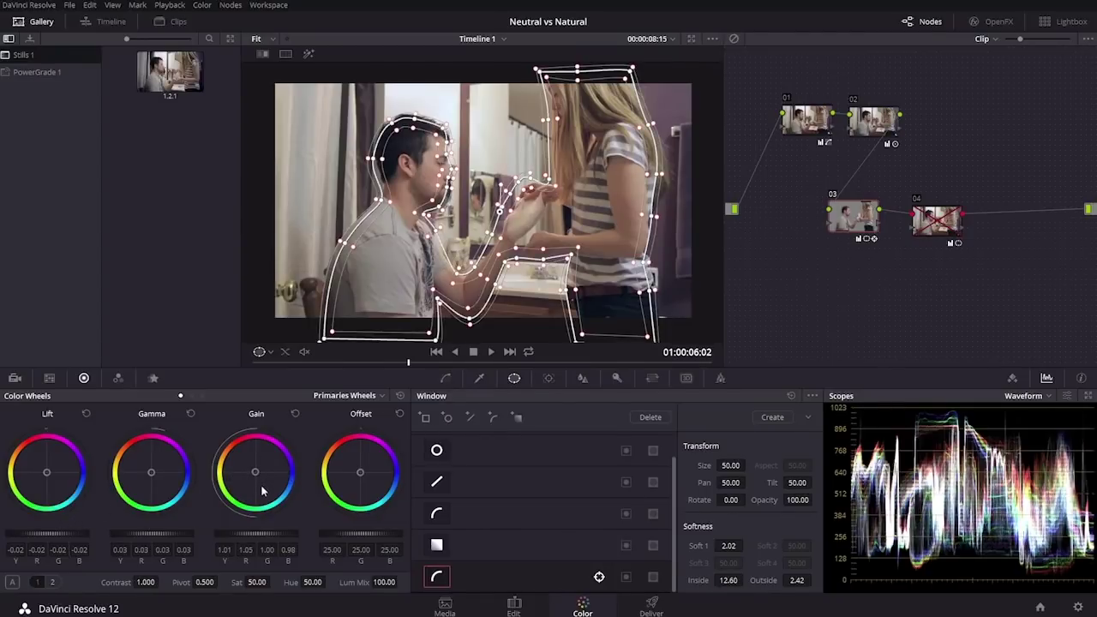
click(832, 196)
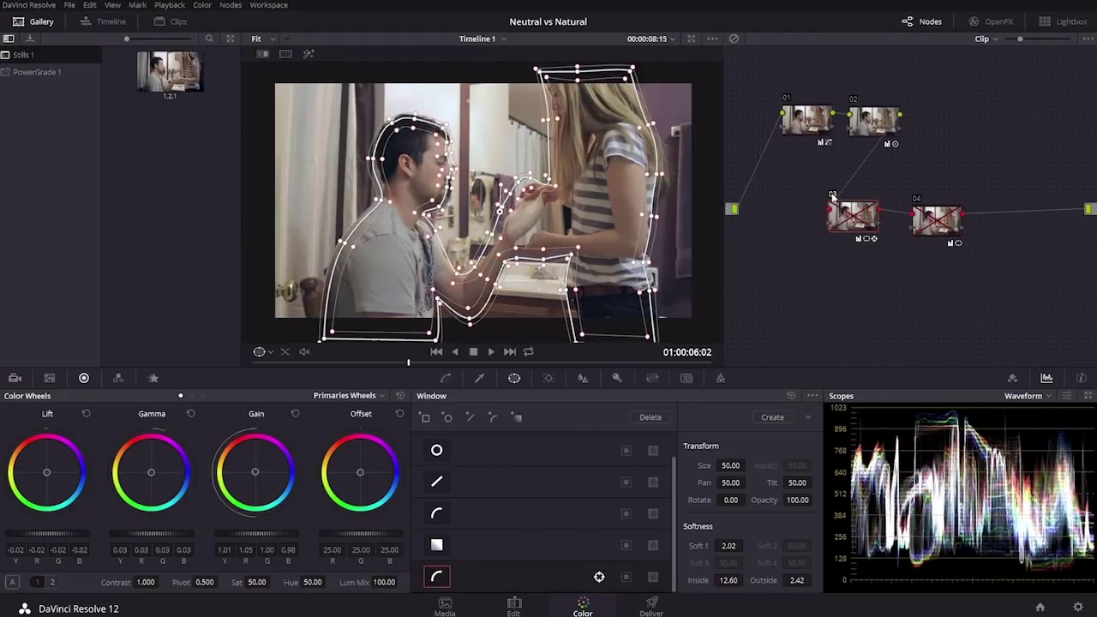
click(479, 378)
click(833, 195)
click(833, 195)
click(834, 195)
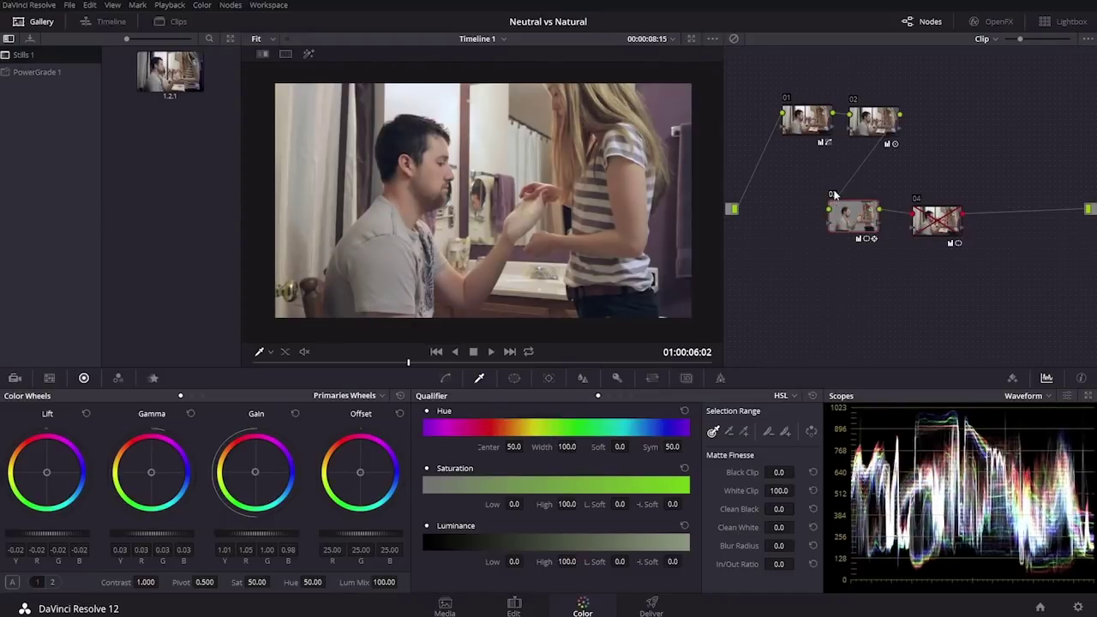
Step: Preview the bathroom shot with node 04 enabled and selected, then switch node 04 off again
click(917, 198)
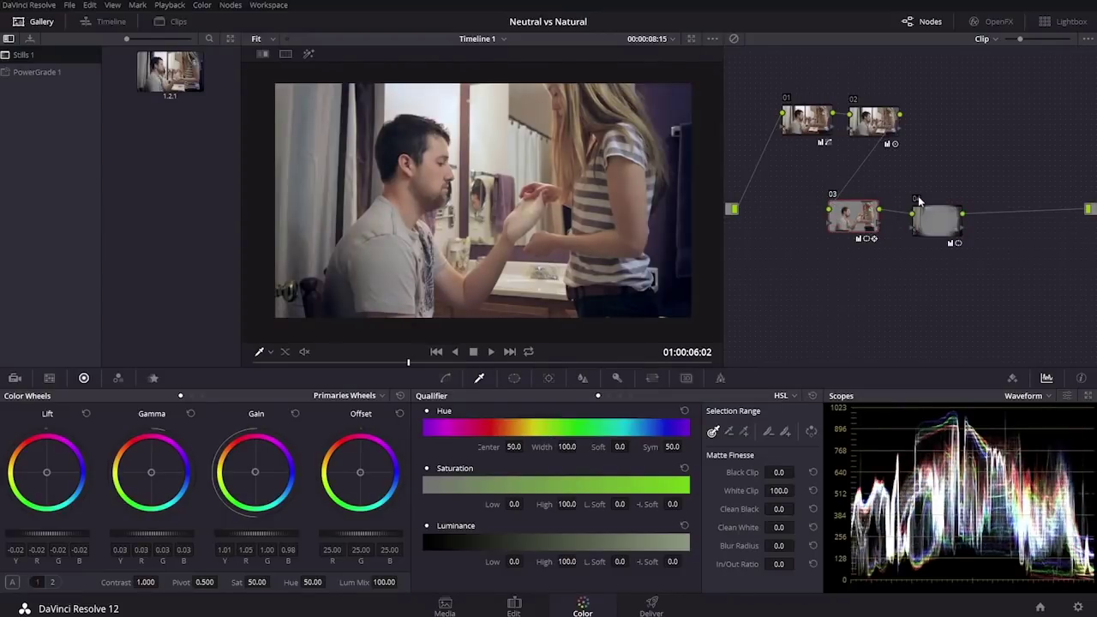
click(935, 220)
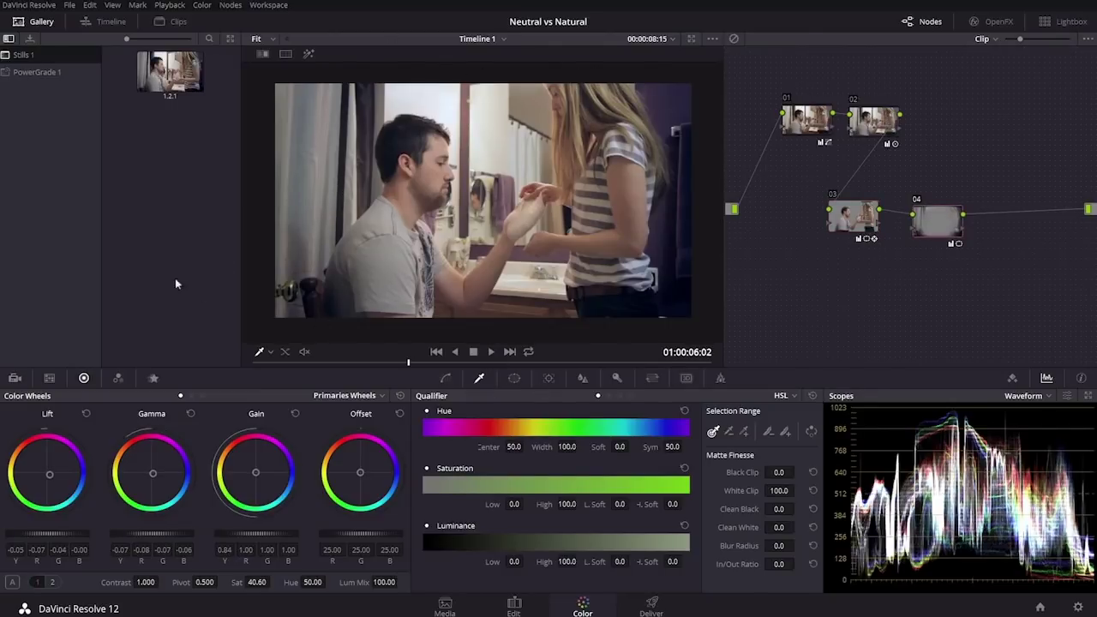
drag(914, 224, 917, 224)
click(917, 201)
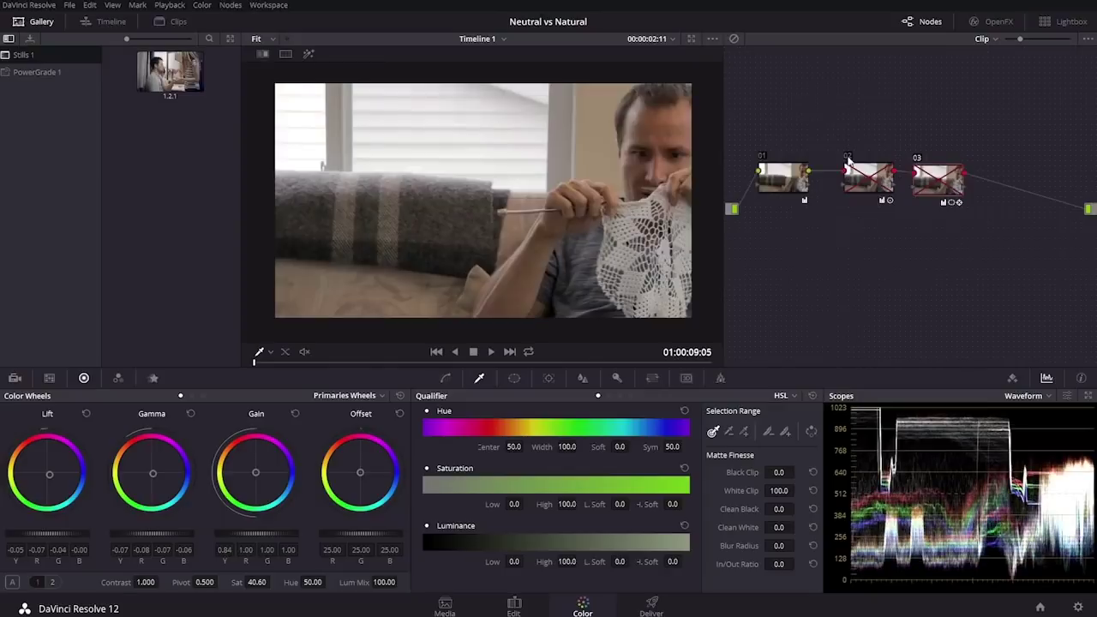
Step: Step between the bathroom and knitting clips, then compare node 02 off and on, leaving it on
drag(761, 184, 770, 185)
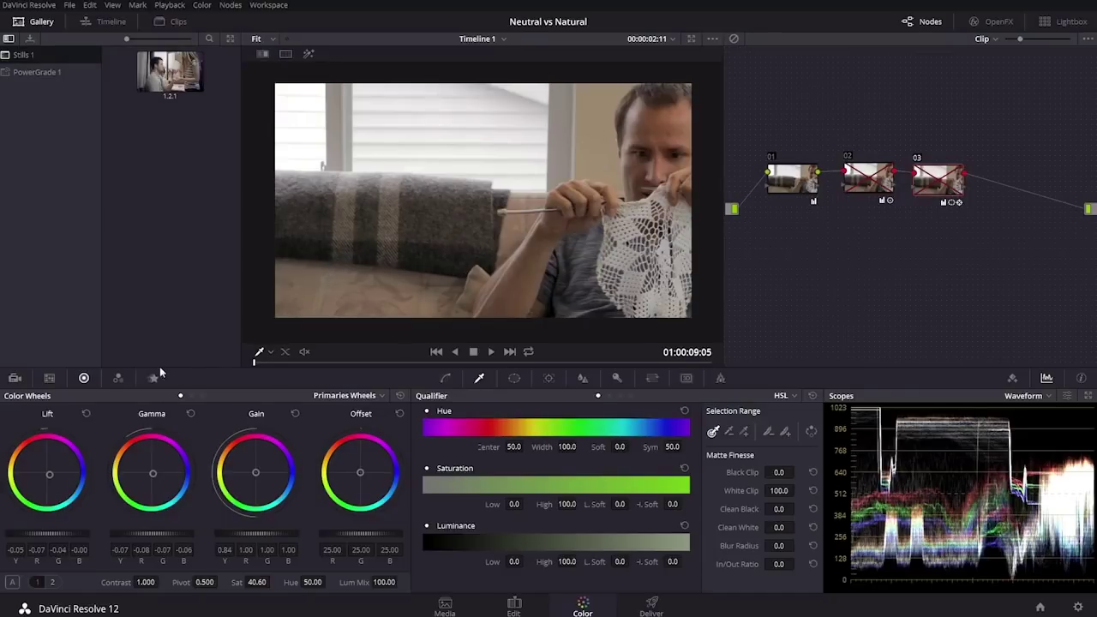
key(Up)
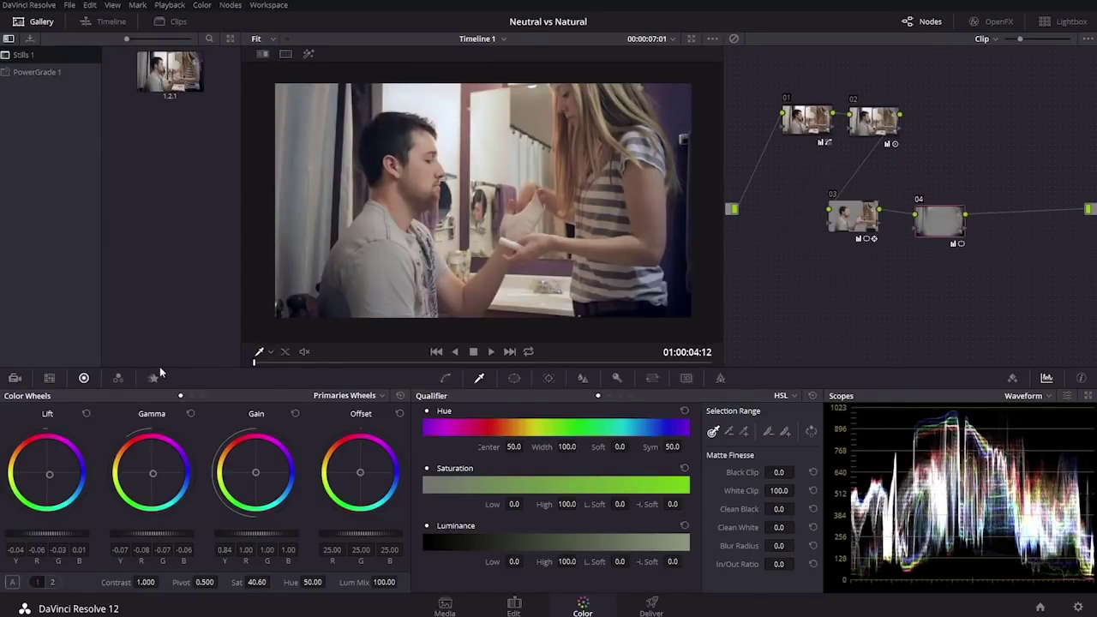
key(Down)
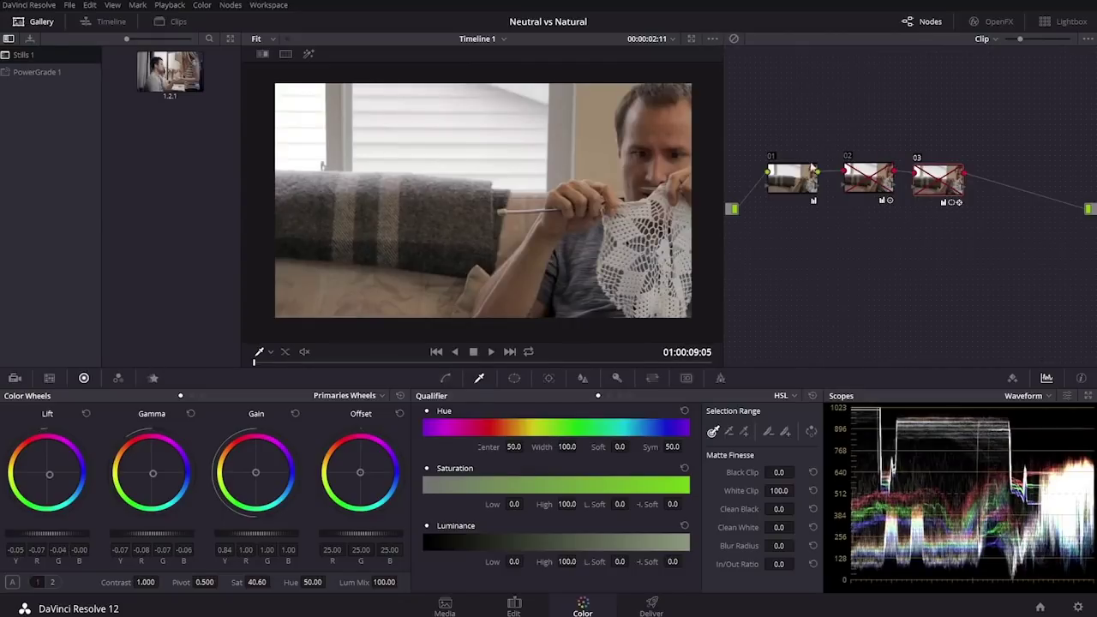
click(848, 156)
click(846, 157)
click(846, 157)
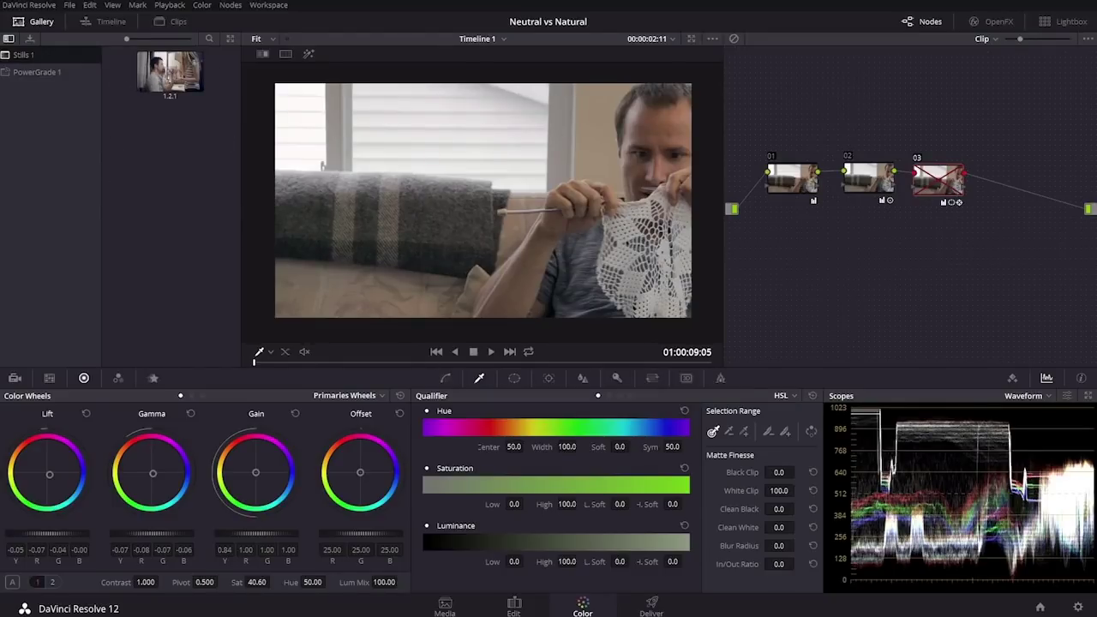
scroll(211, 107, up, 2)
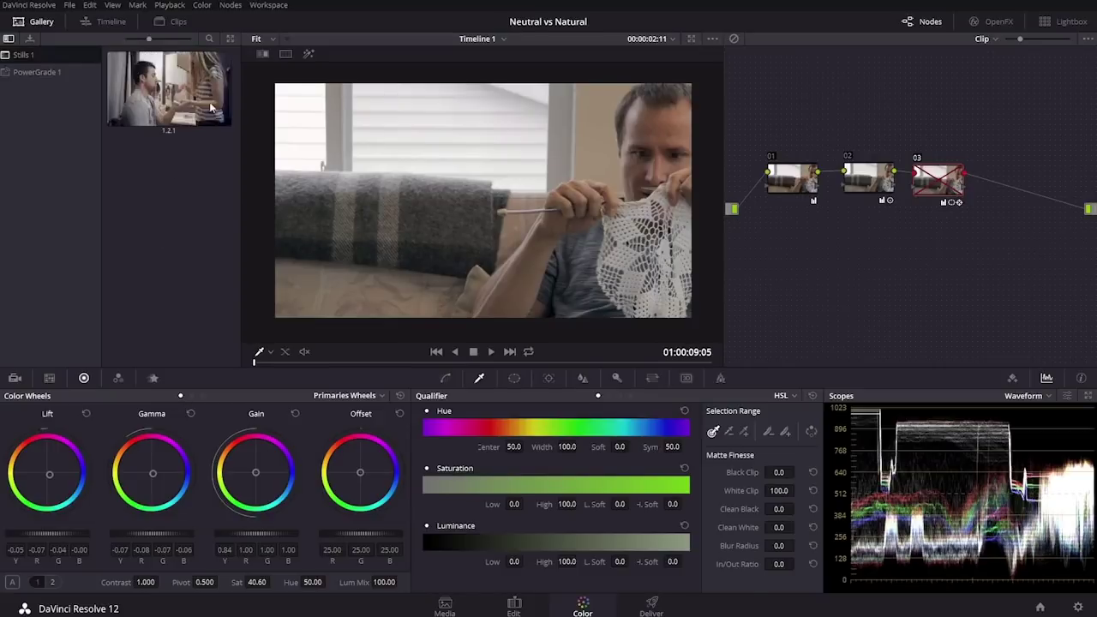
Step: Compare and play node 03's grade, then enable it and show its circular window settings
click(916, 161)
click(916, 161)
click(492, 357)
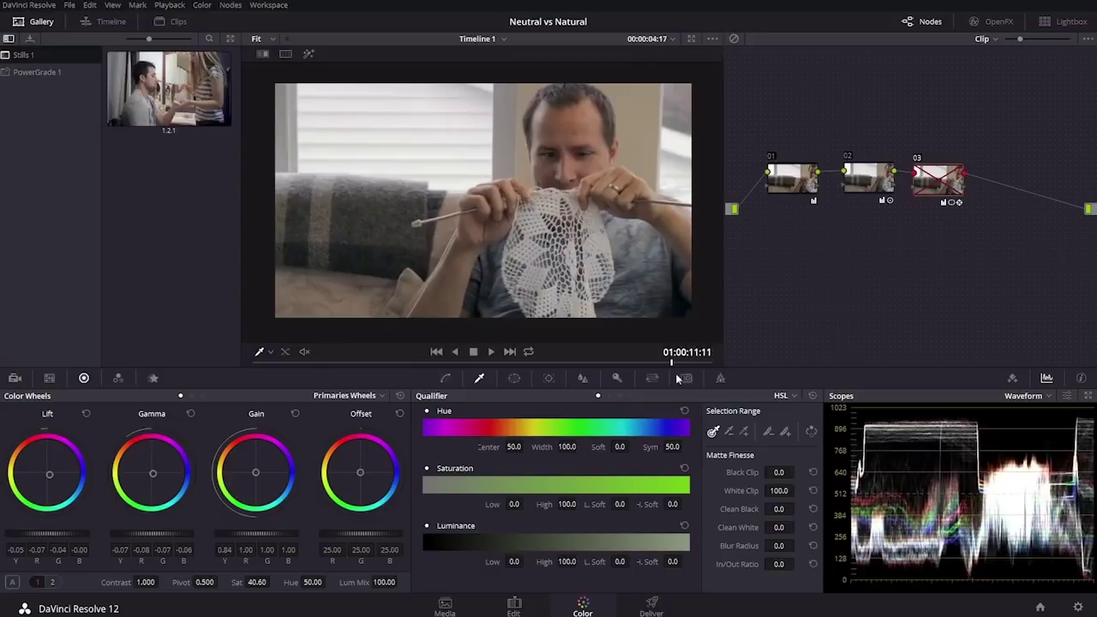
click(918, 159)
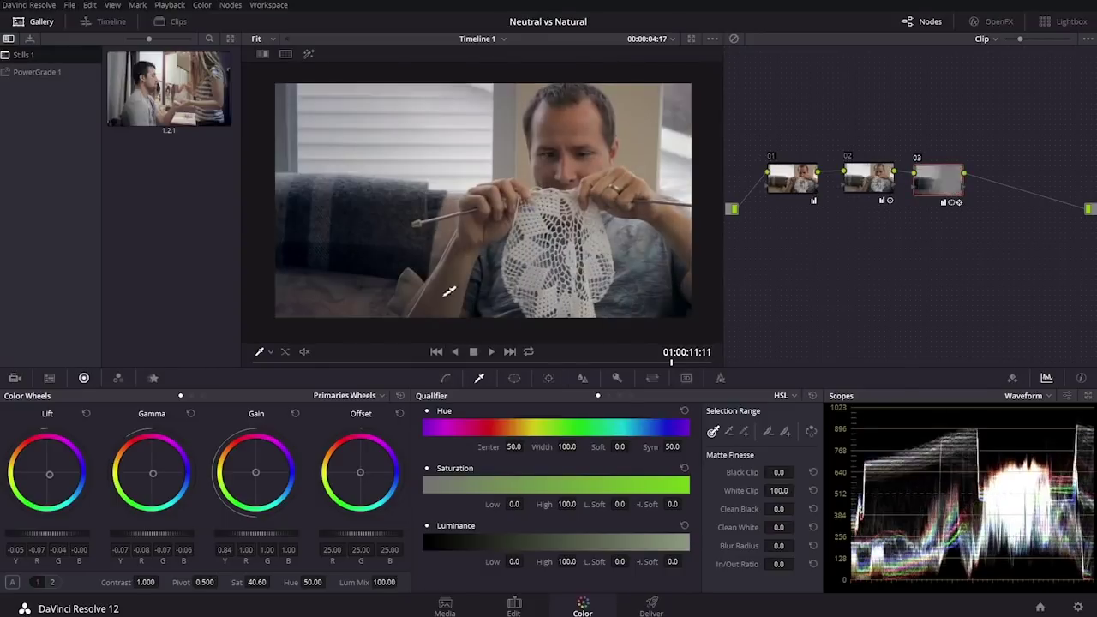
click(514, 378)
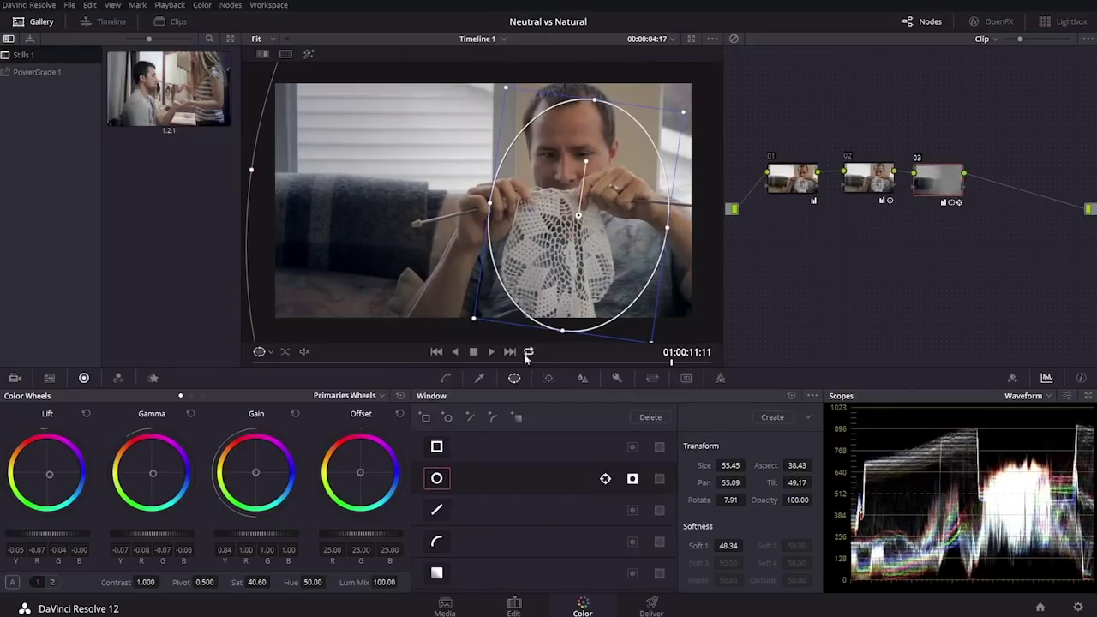
Step: Scrub the knitting clip to check the window tracking, return to the Qualifier palette and play it
drag(451, 362, 478, 385)
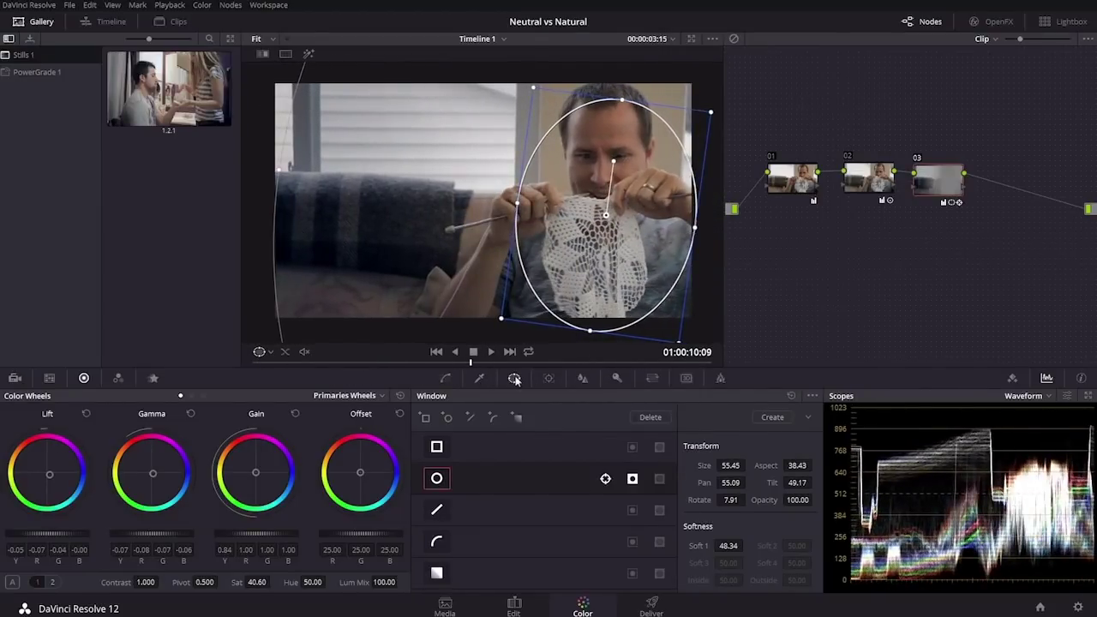
click(478, 379)
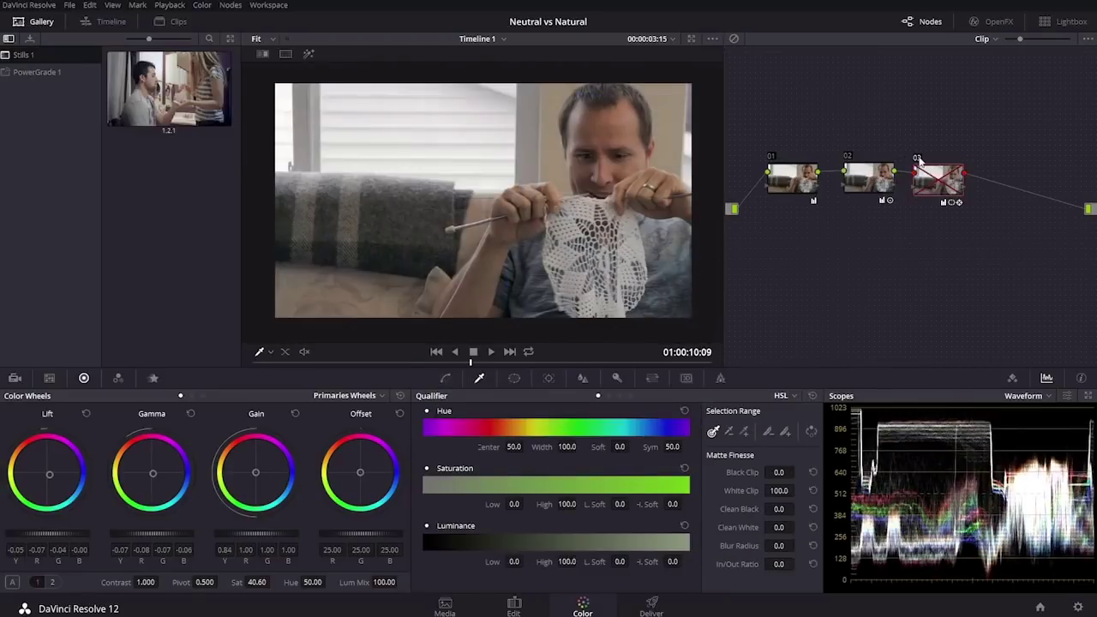
key(space)
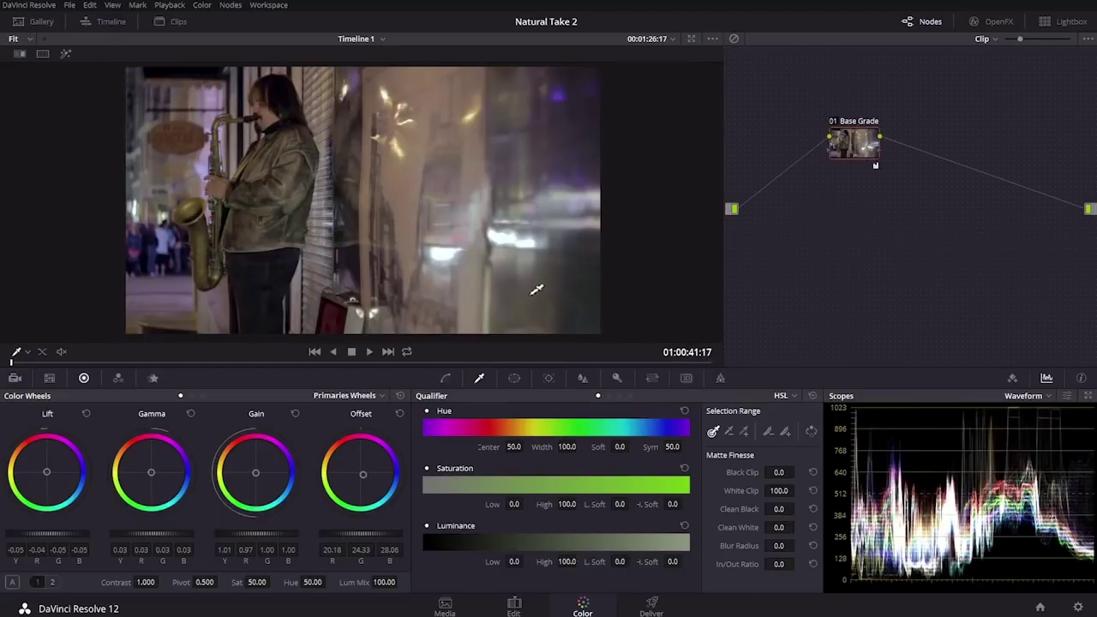
key(space)
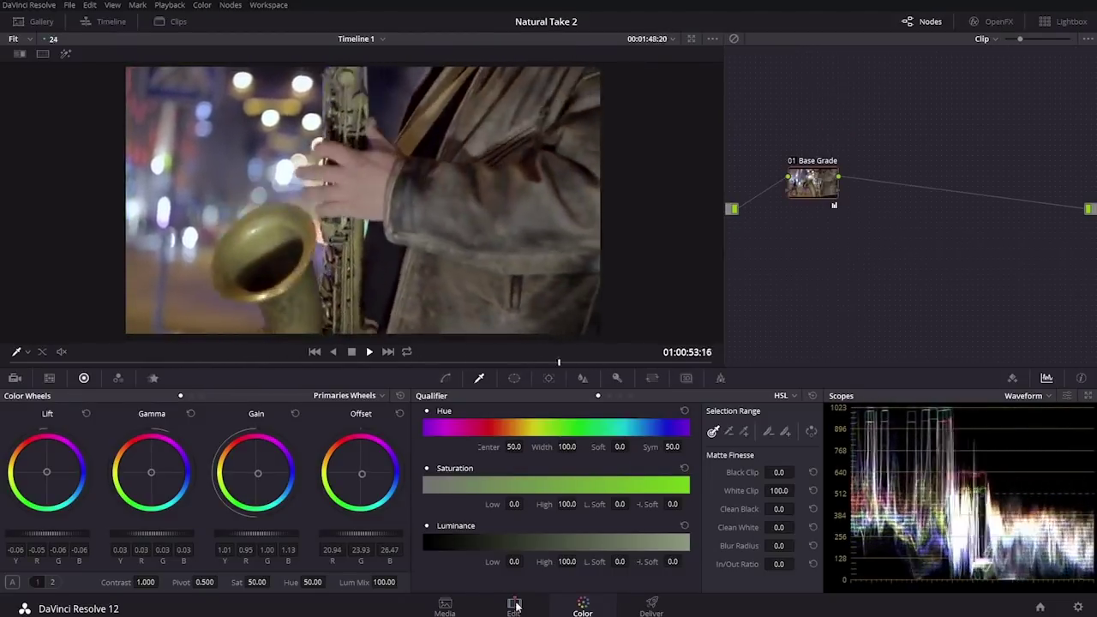
click(791, 162)
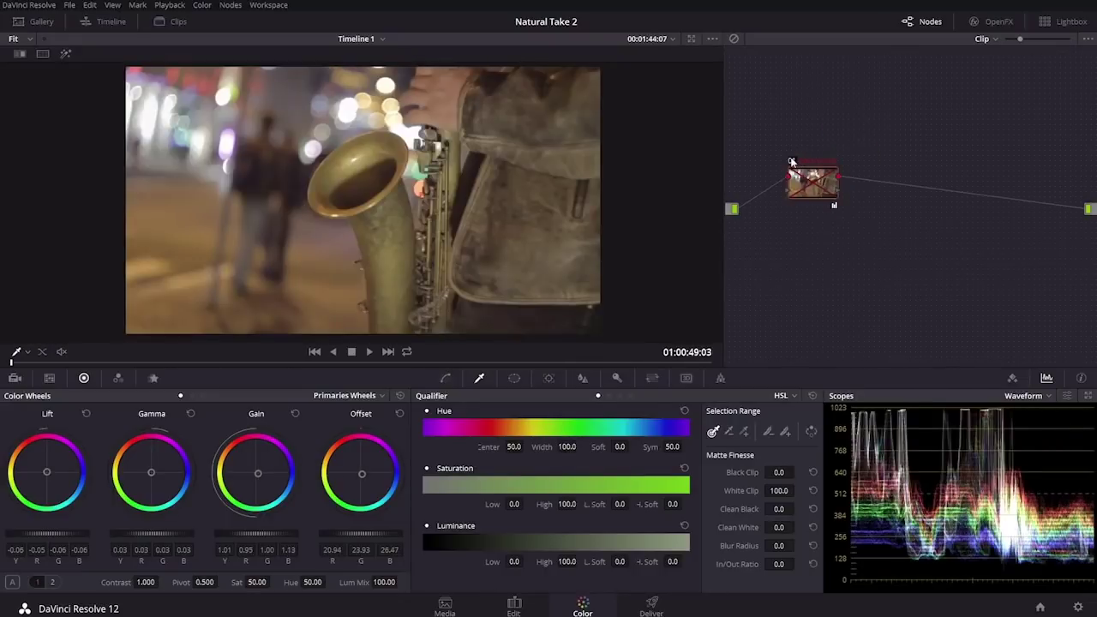
click(792, 162)
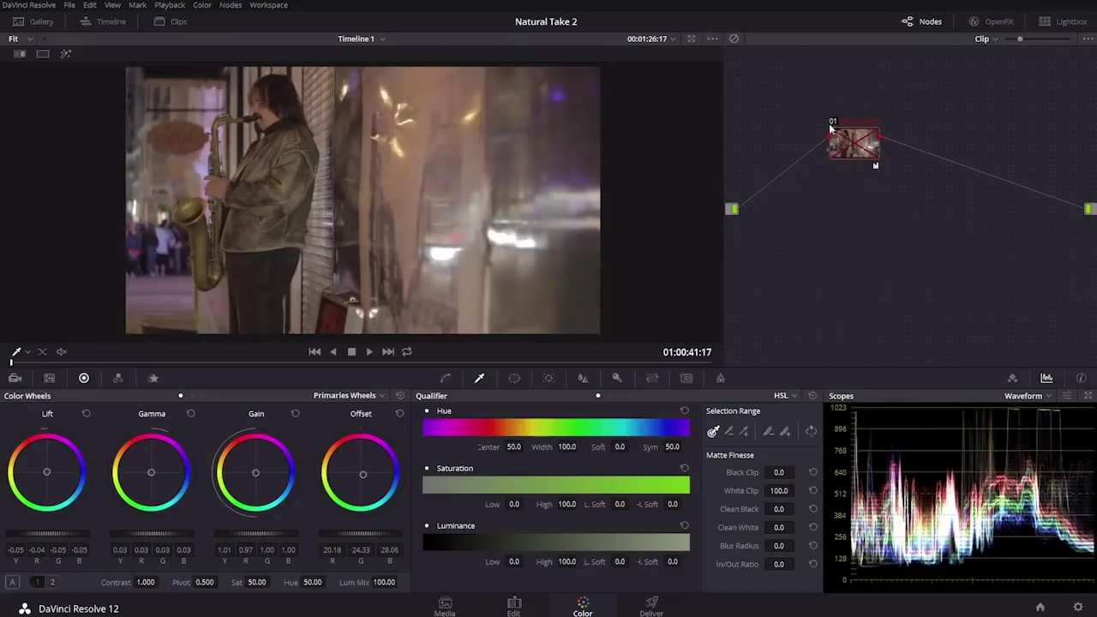
click(832, 124)
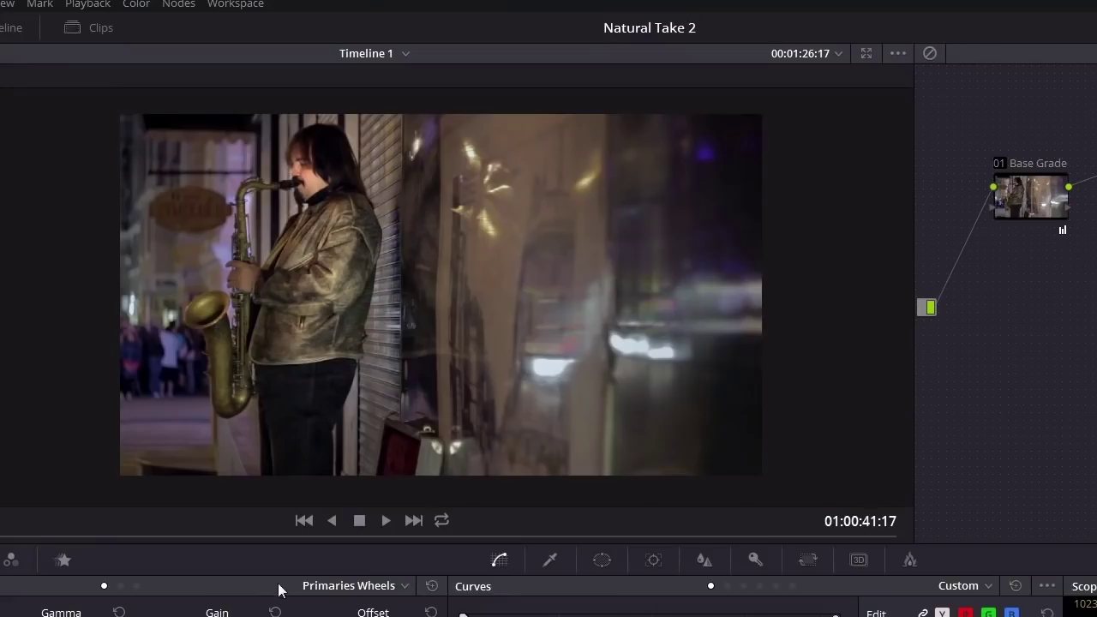
key(space)
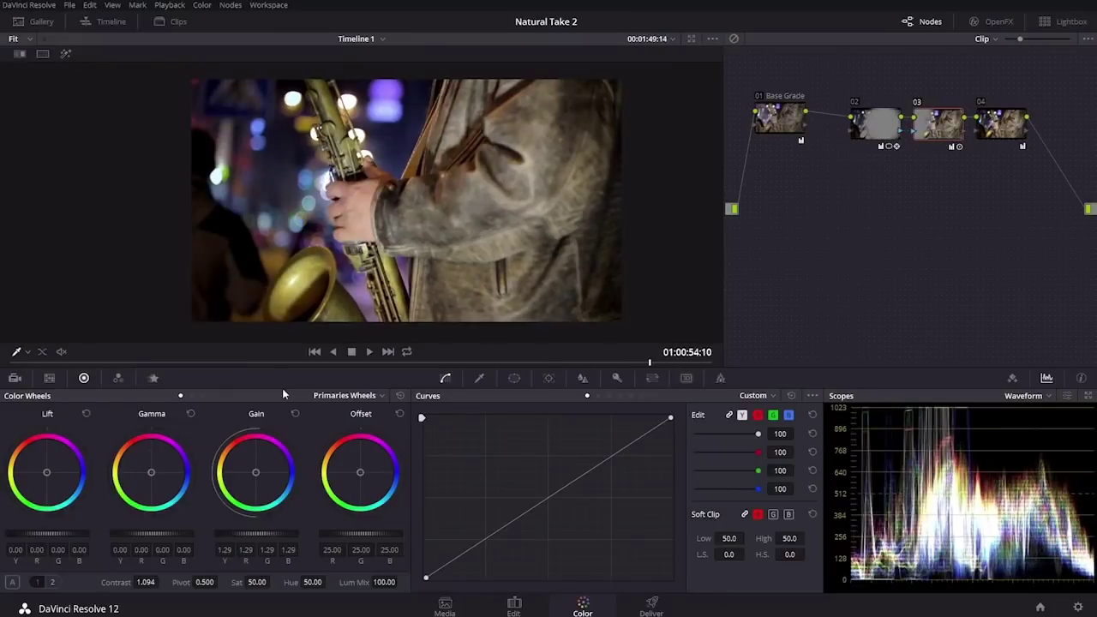
click(340, 364)
drag(341, 364, 406, 364)
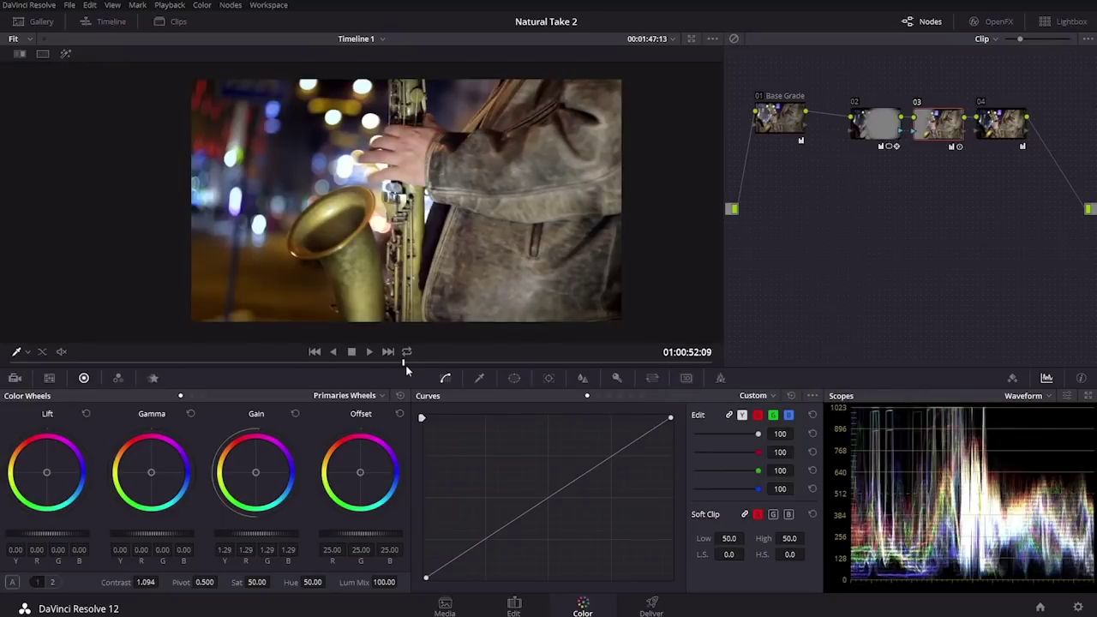
Step: Flip between the Base and Version 2 grades, end on Version 2, and disable nodes 04, 03 and 02
key(ctrl+b)
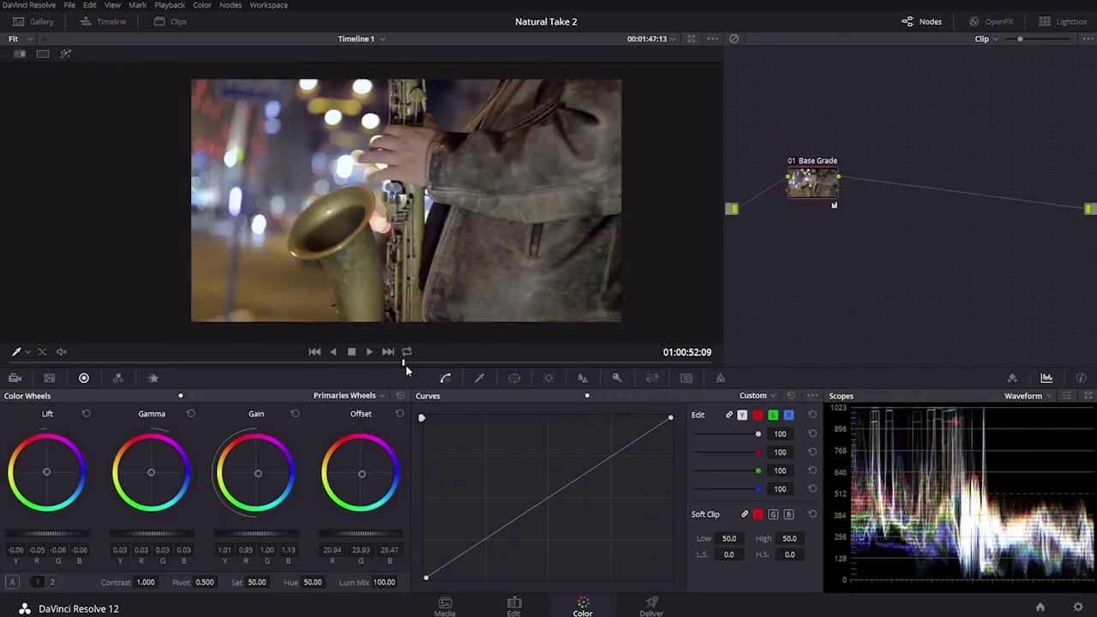
key(ctrl+n)
key(ctrl+b)
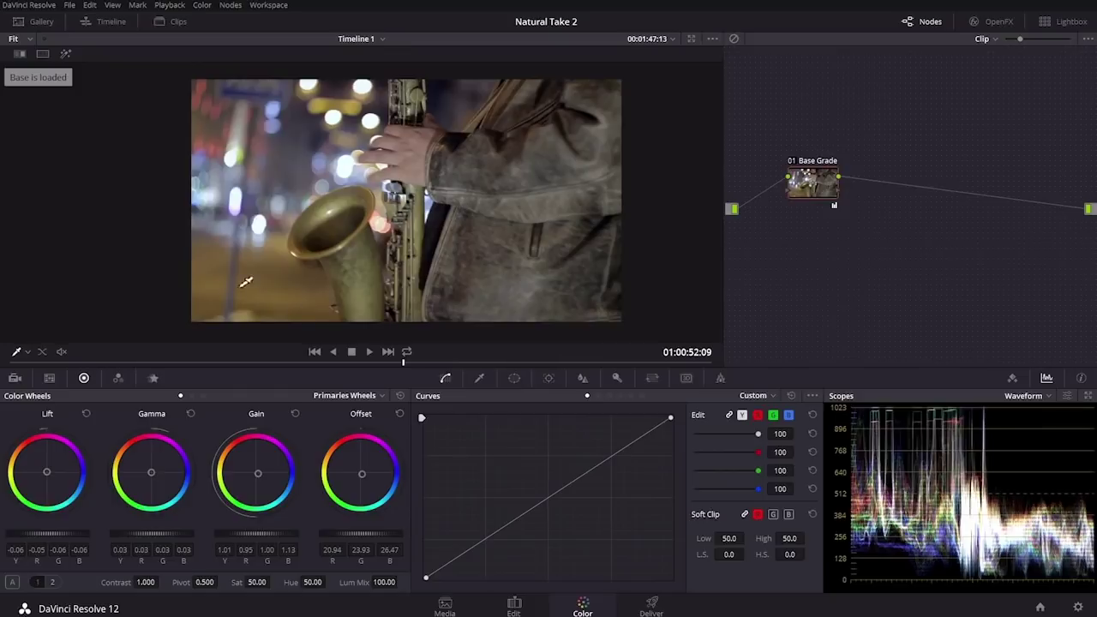
key(ctrl+n)
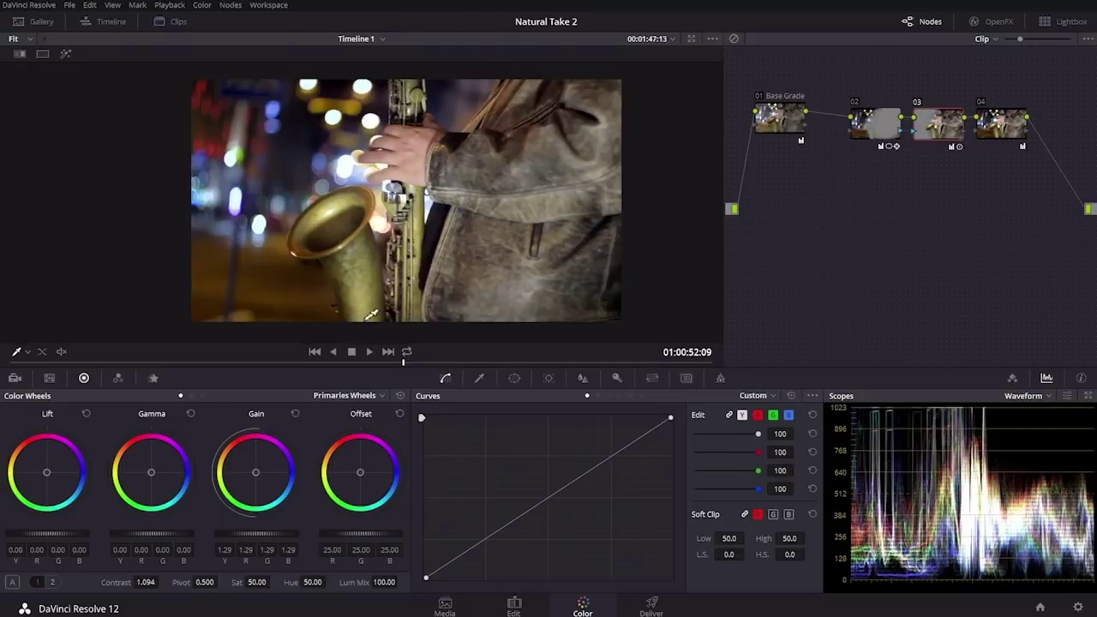
key(ctrl+b)
key(ctrl+n)
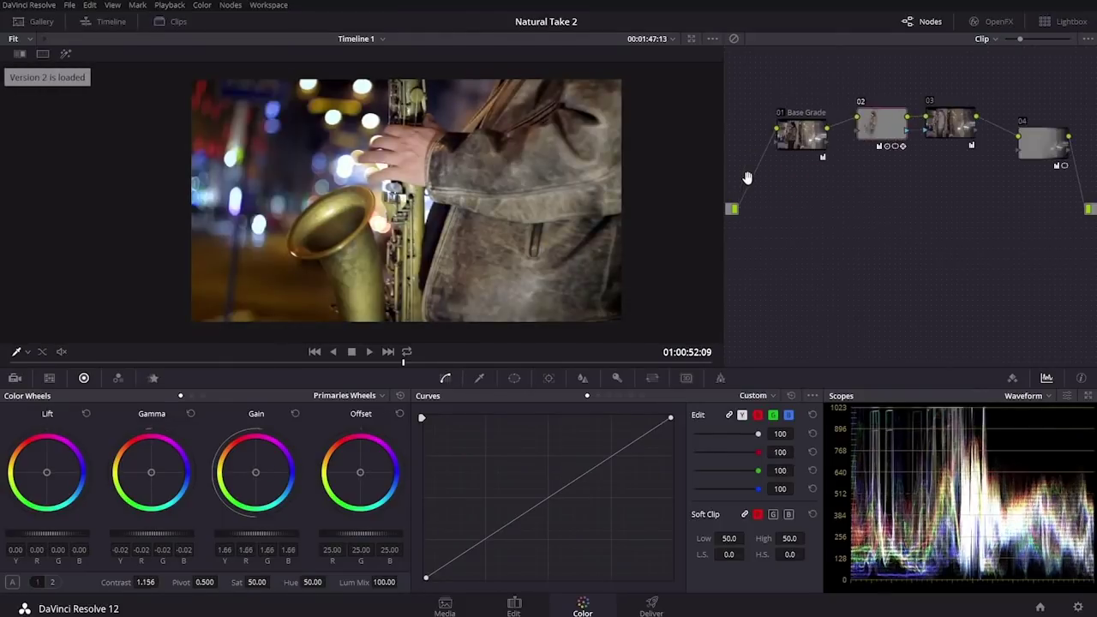
key(Up)
key(ctrl+b)
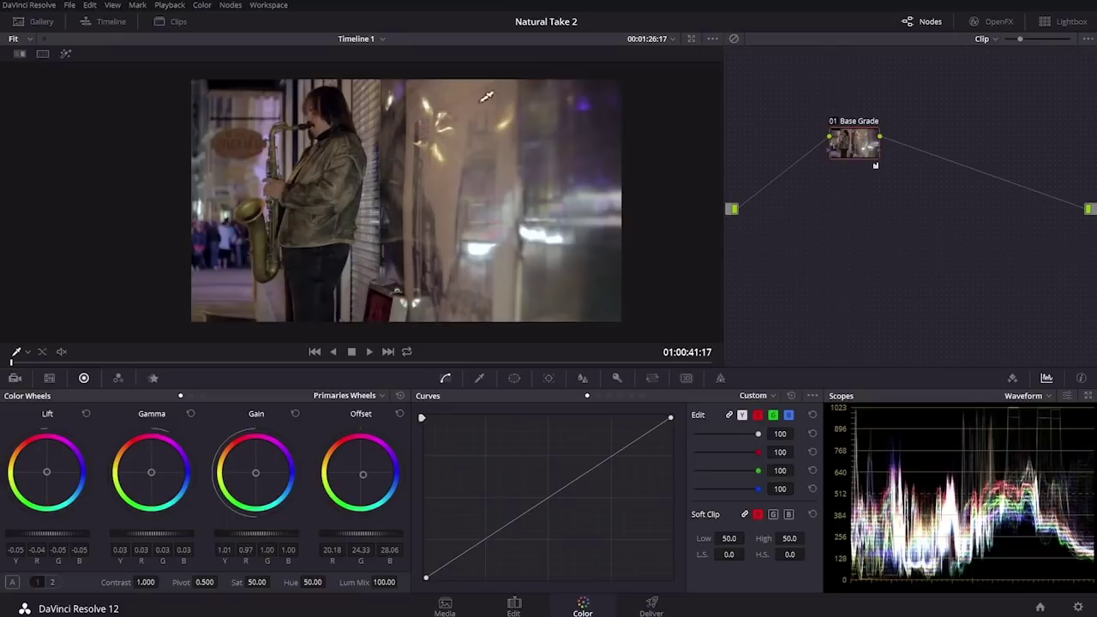
key(ctrl+n)
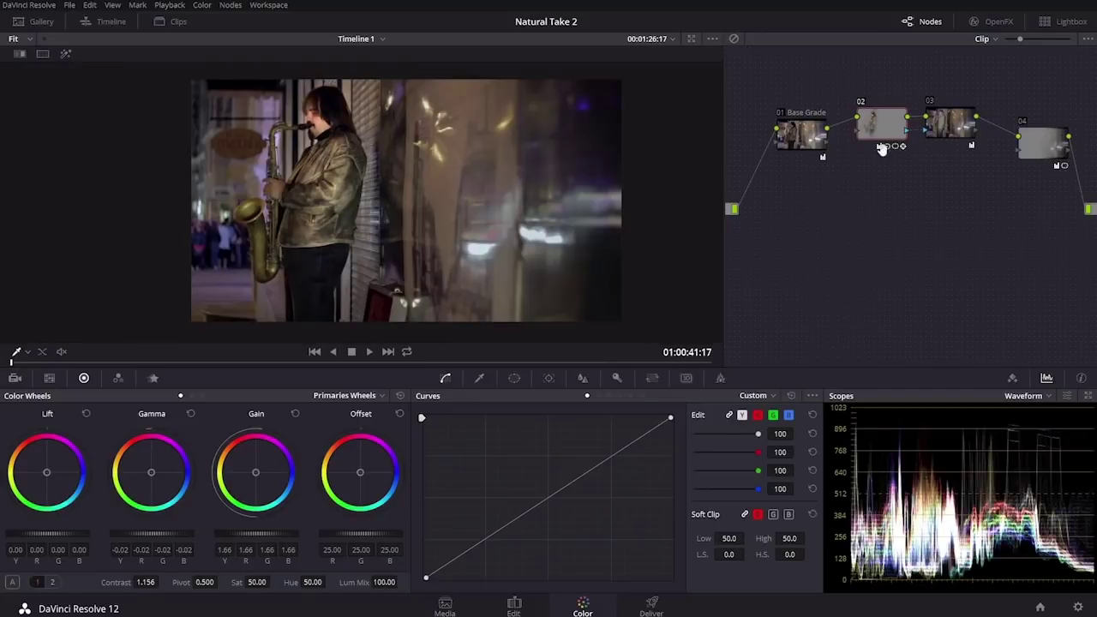
key(ctrl+d)
key(ctrl+d)
key(ctrl+d)
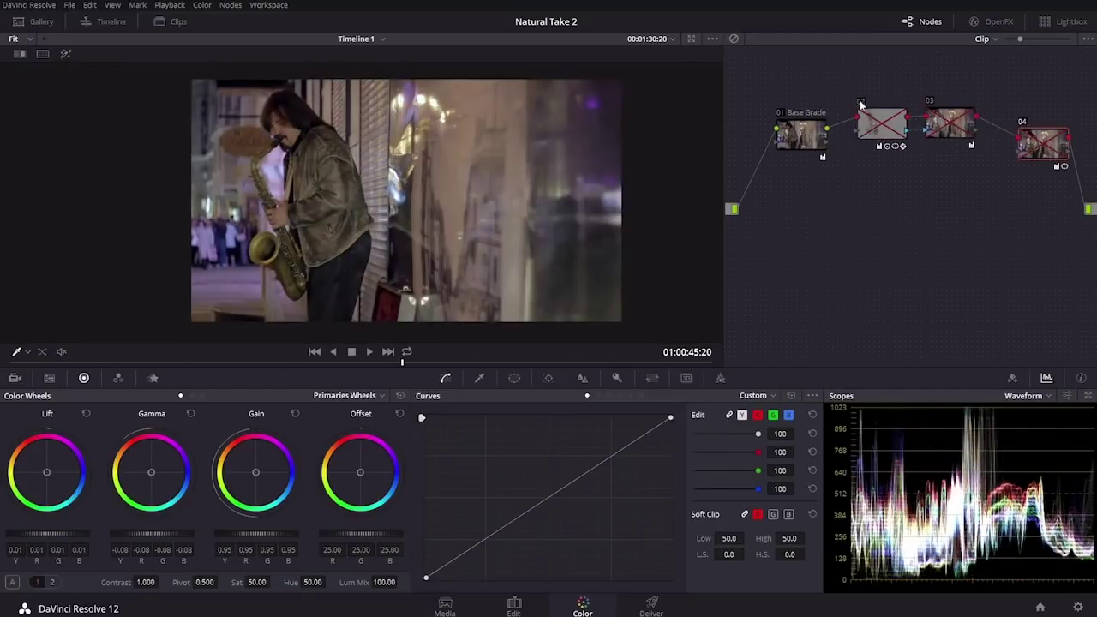
Step: Line up nodes 01, 02, 03 and 04 in a single row in the node graph
drag(804, 135, 776, 118)
drag(888, 131, 868, 123)
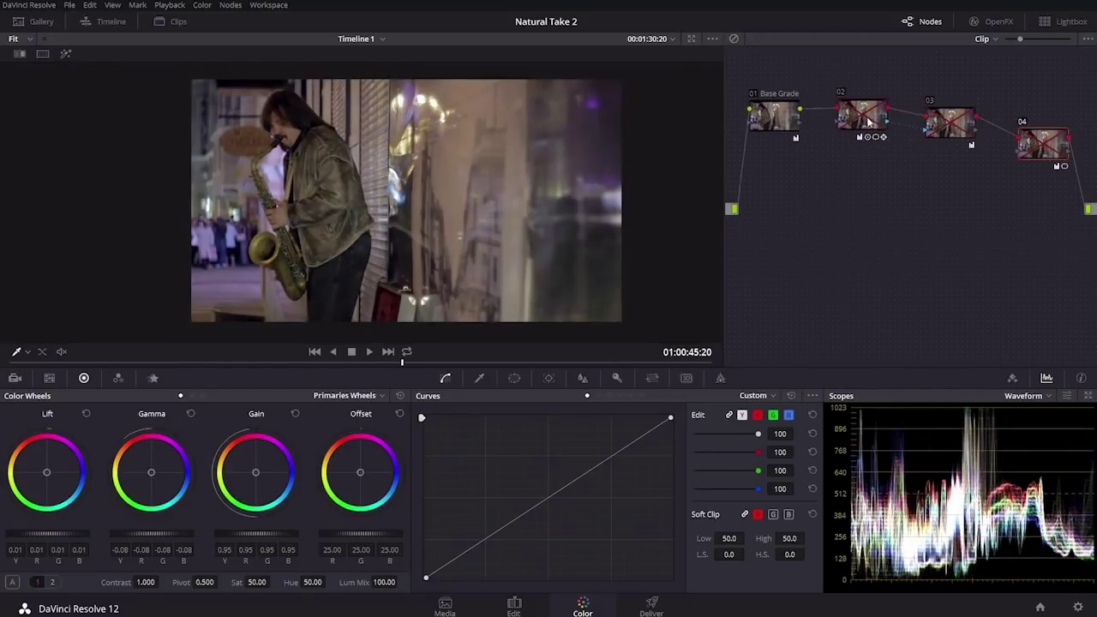
drag(939, 127, 928, 122)
drag(1029, 149, 1005, 130)
drag(840, 97, 829, 96)
Step: Re-enable node 02, slightly enlarge its circular window around the saxophonist, and re-enable node 03
key(ctrl+d)
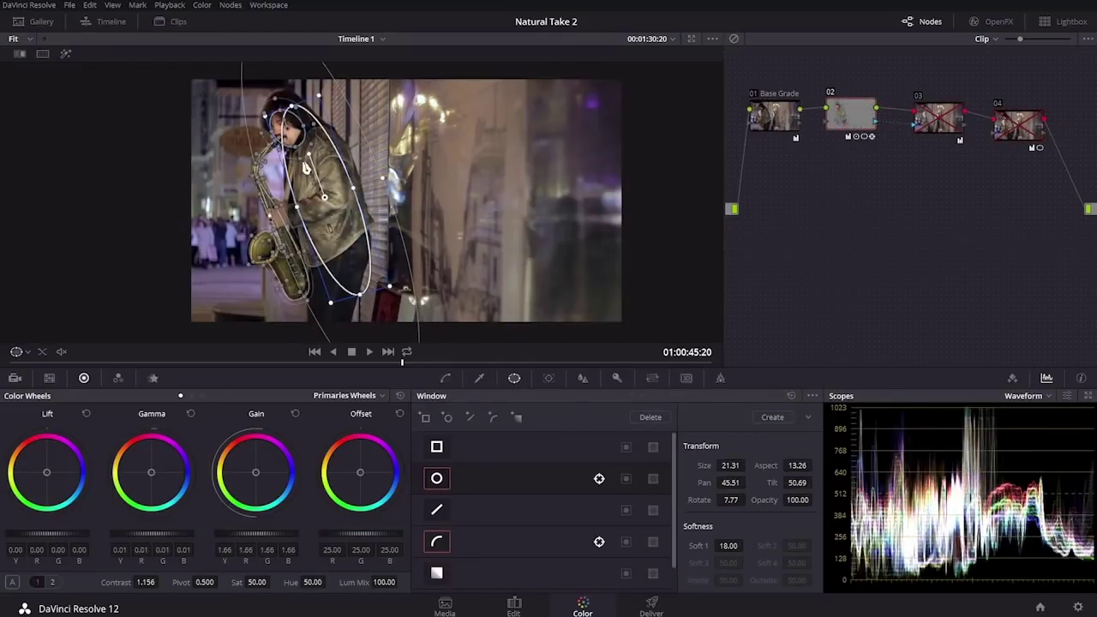
drag(303, 263, 299, 255)
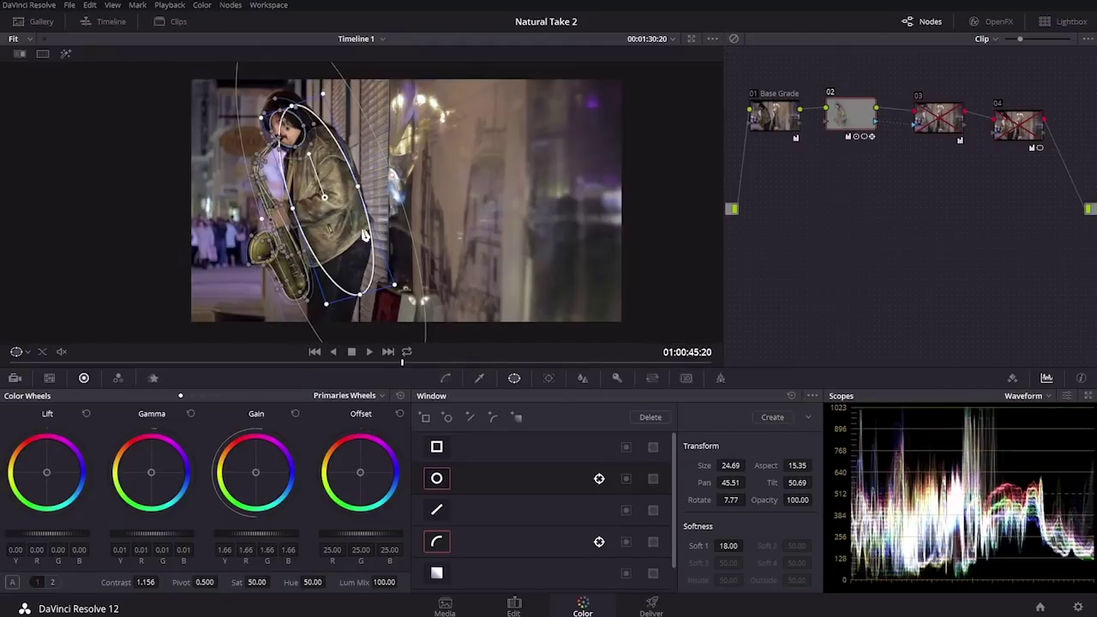
click(477, 378)
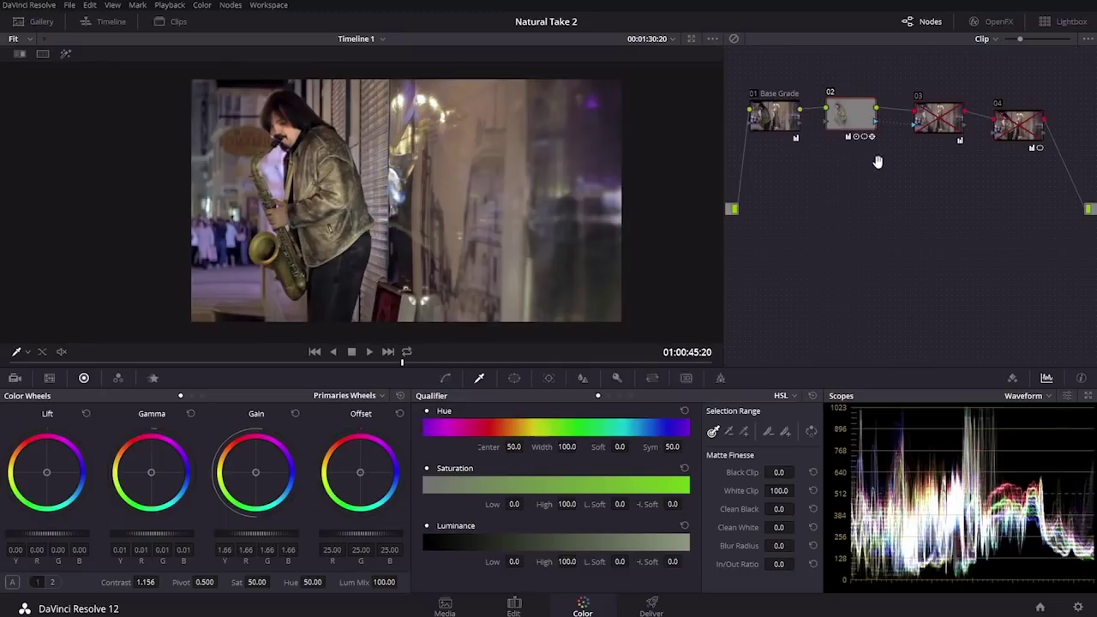
click(918, 99)
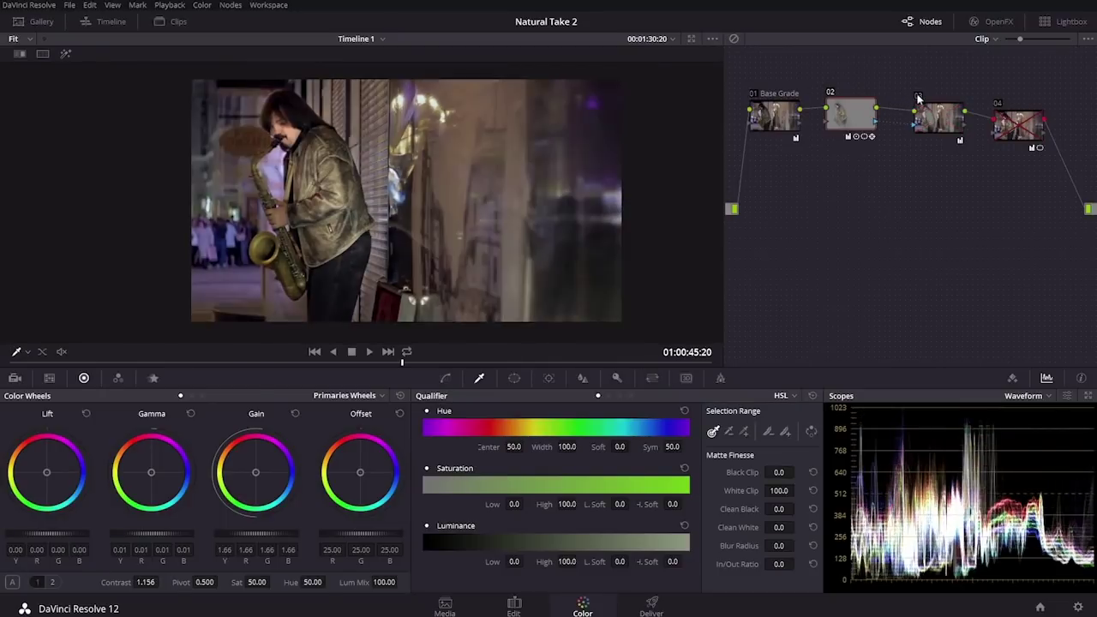
drag(932, 118, 931, 110)
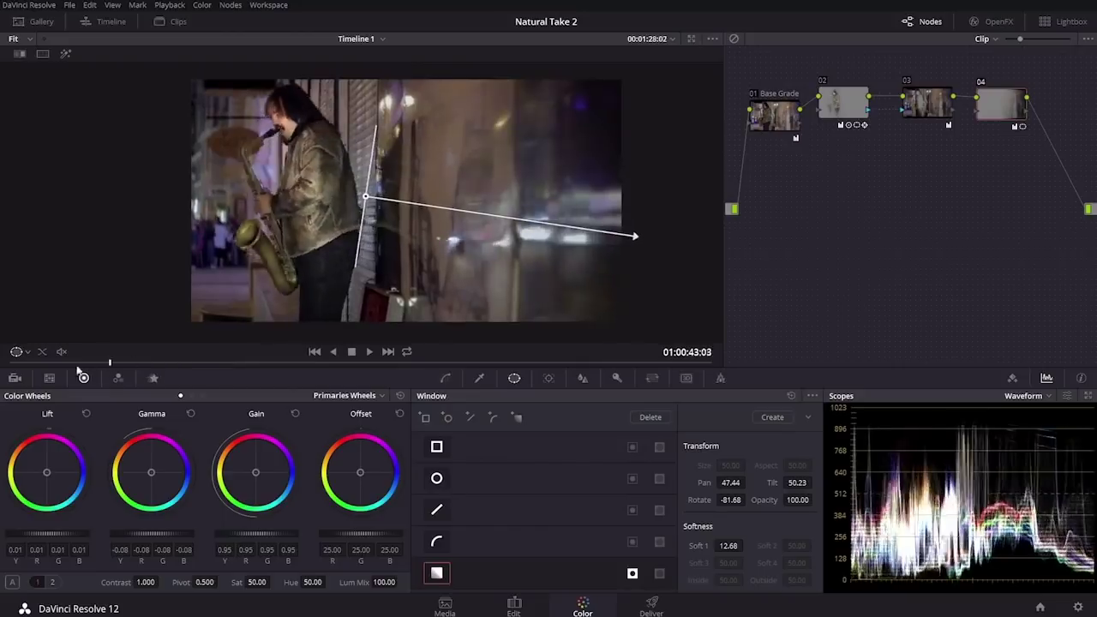
Step: Scrub through the street player clip and bring back node 04's window settings
drag(110, 361, 842, 385)
click(549, 378)
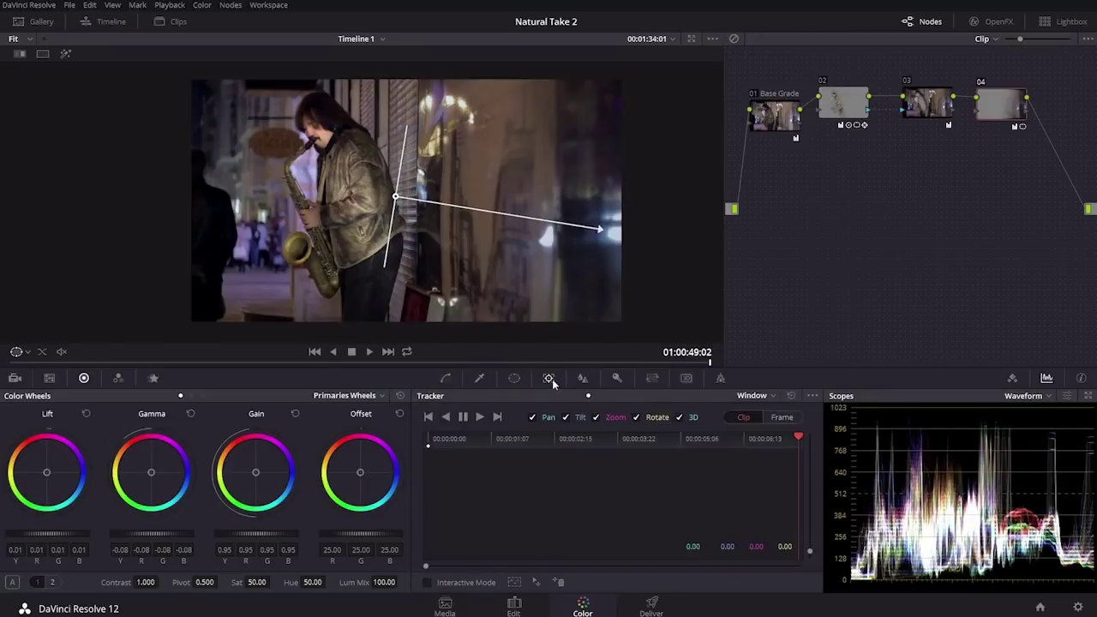
click(523, 378)
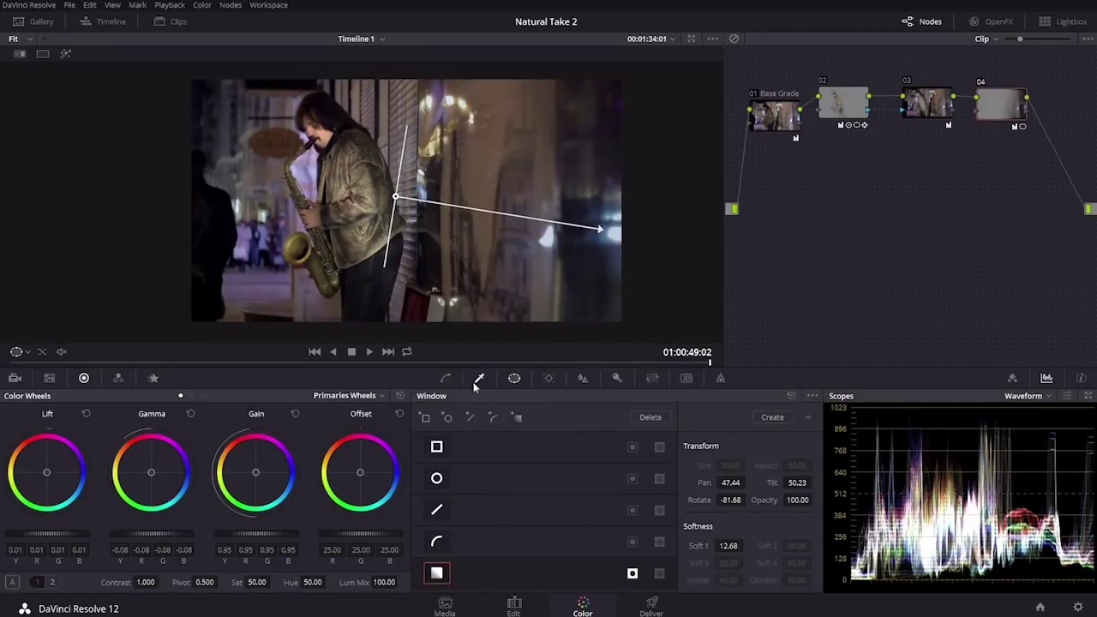
mouse_move(461, 361)
mouse_down()
mouse_move(94, 361)
mouse_move(771, 391)
mouse_move(159, 374)
mouse_move(8, 355)
mouse_up()
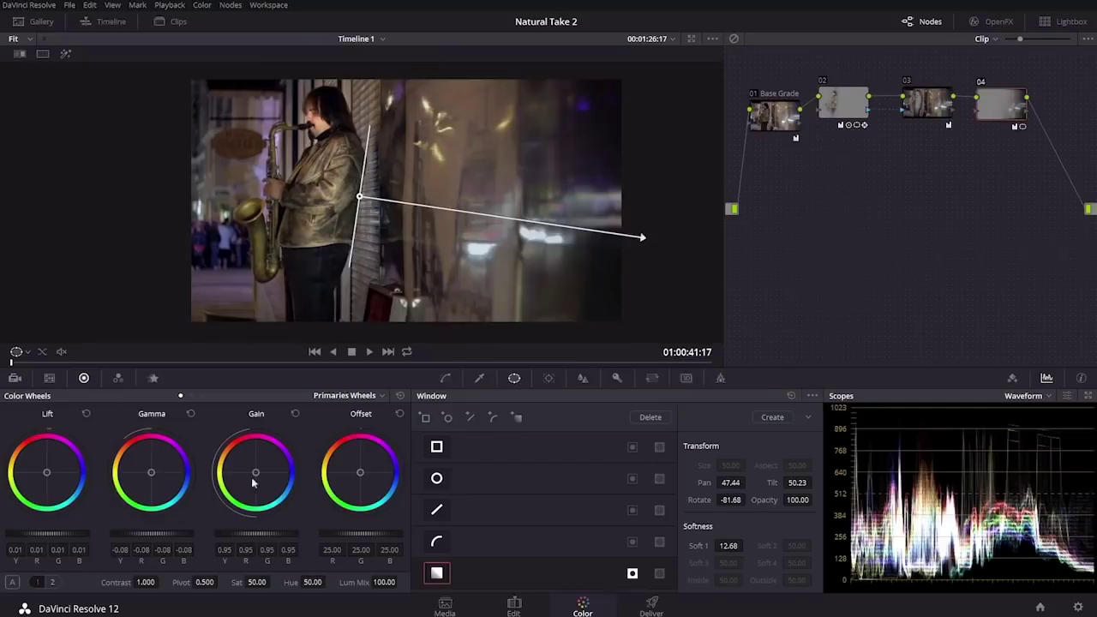
Step: Compare node 04's blur on and off, then move to the saxophone close-up clip
click(981, 83)
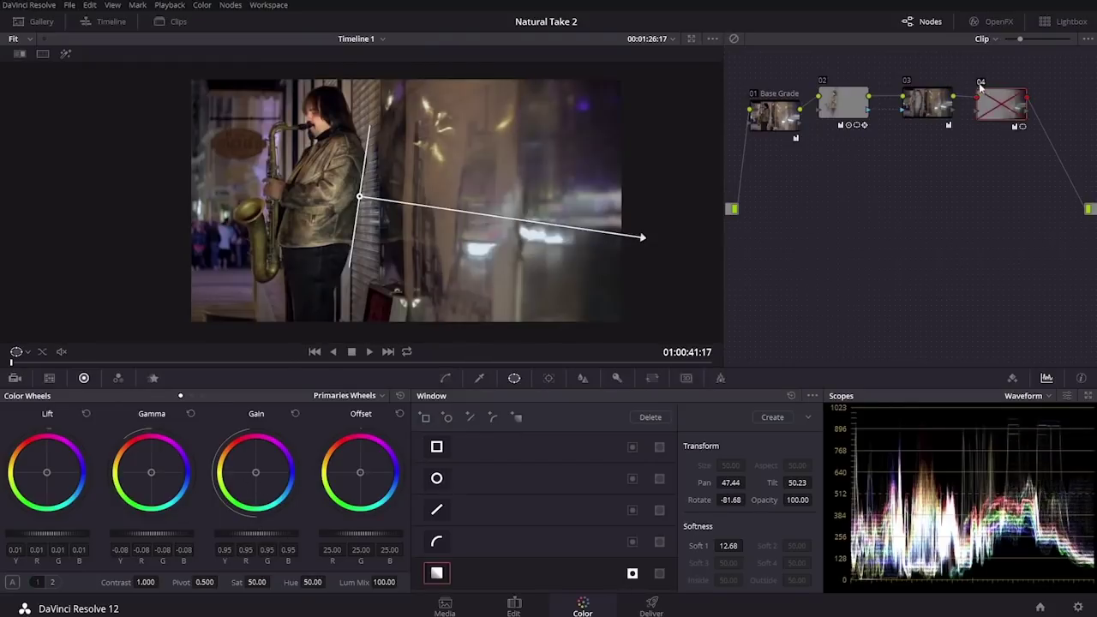
click(982, 84)
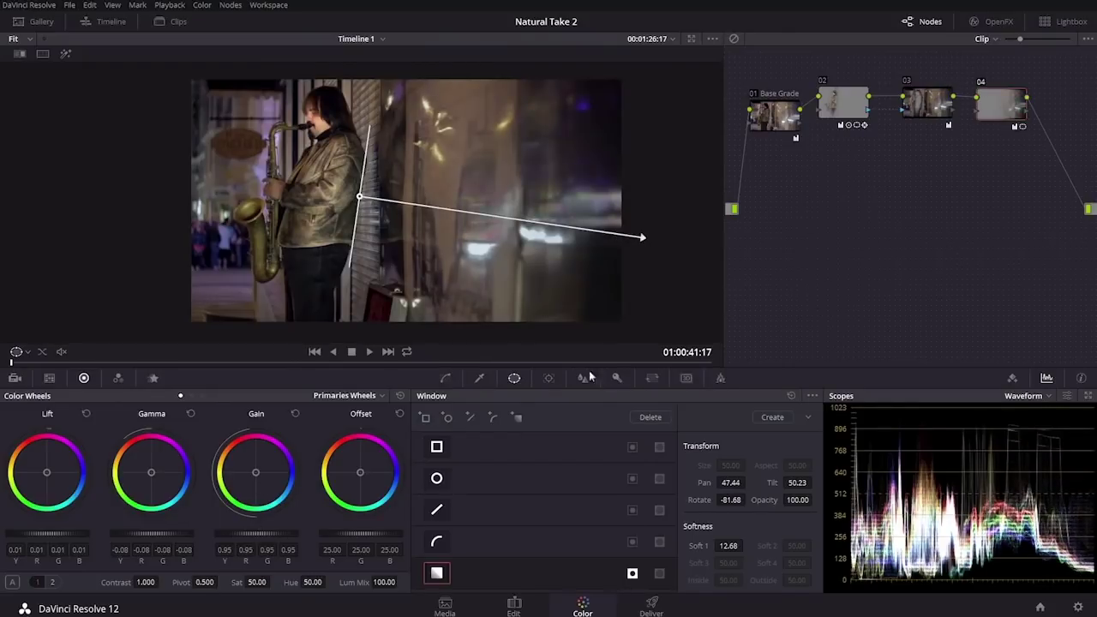
key(Down)
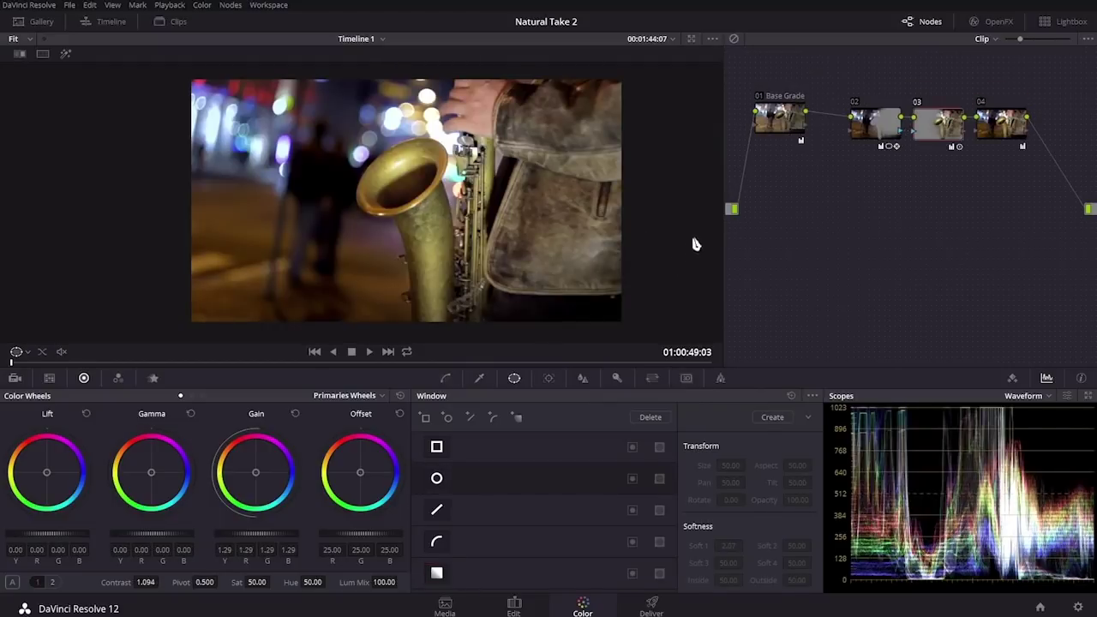
Step: Disable nodes 03 and 04, keep node 02 on beside Base Grade, and select it to view its Power Windows
drag(898, 135, 930, 126)
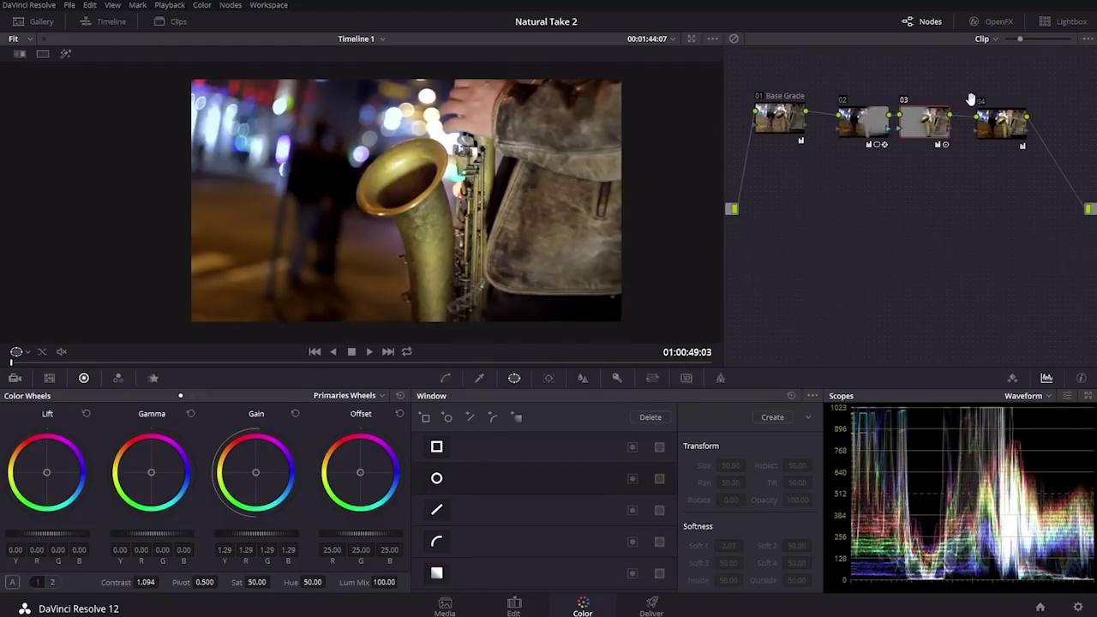
click(904, 101)
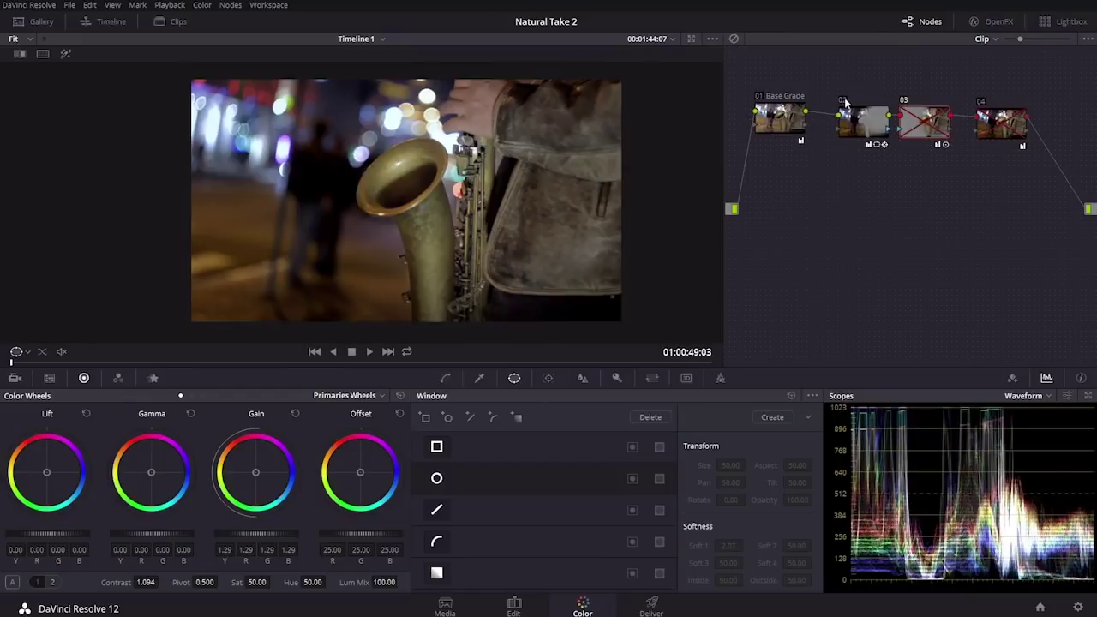
click(844, 101)
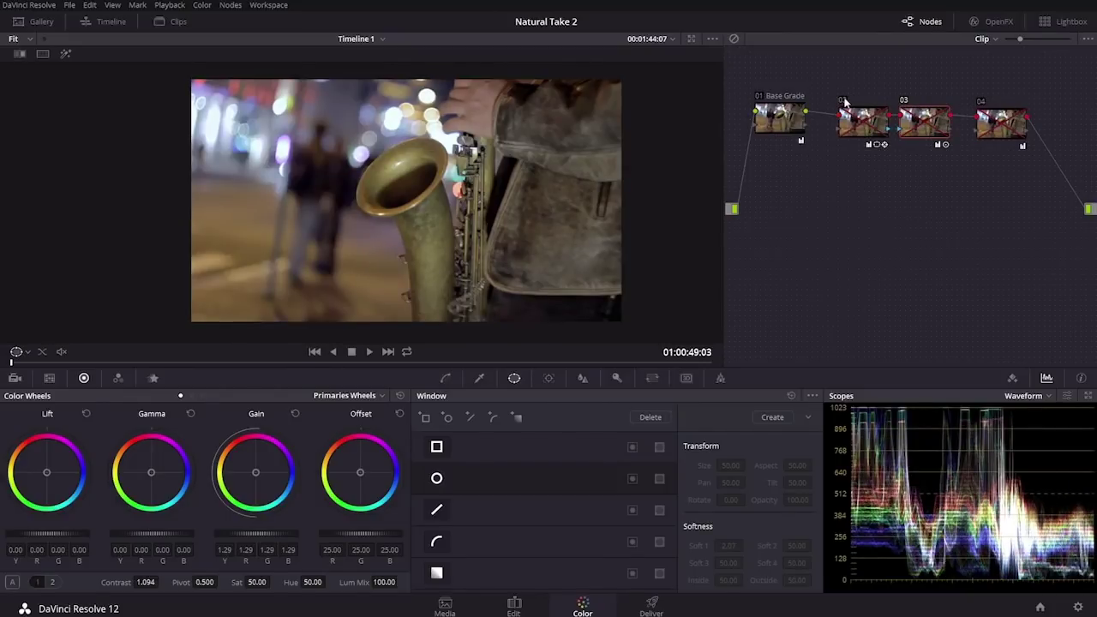
key(ctrl+d)
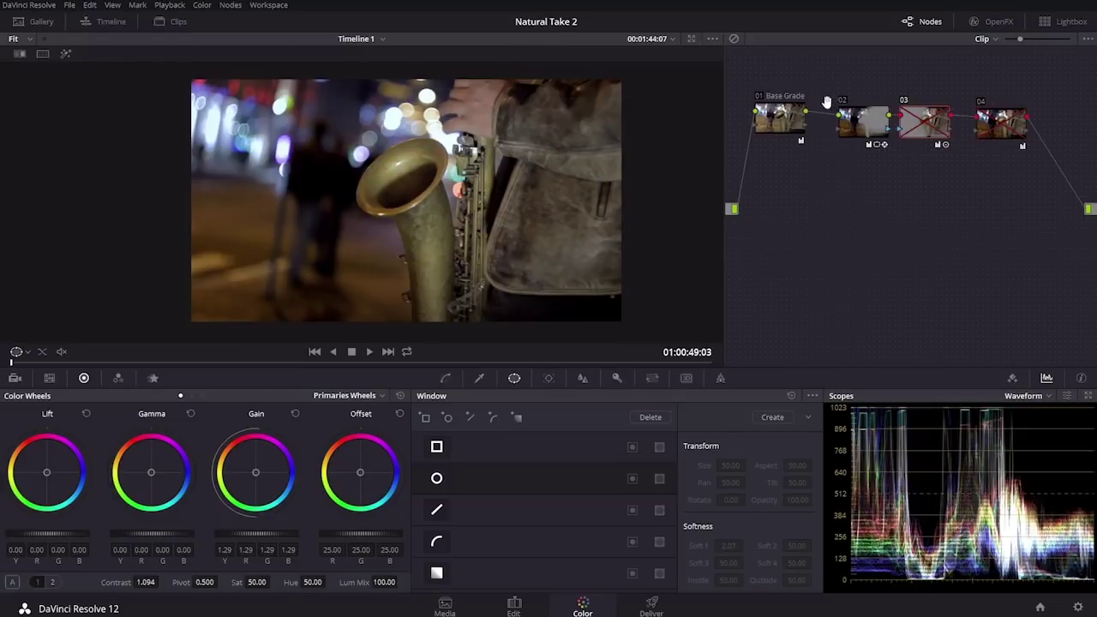
drag(856, 128, 841, 121)
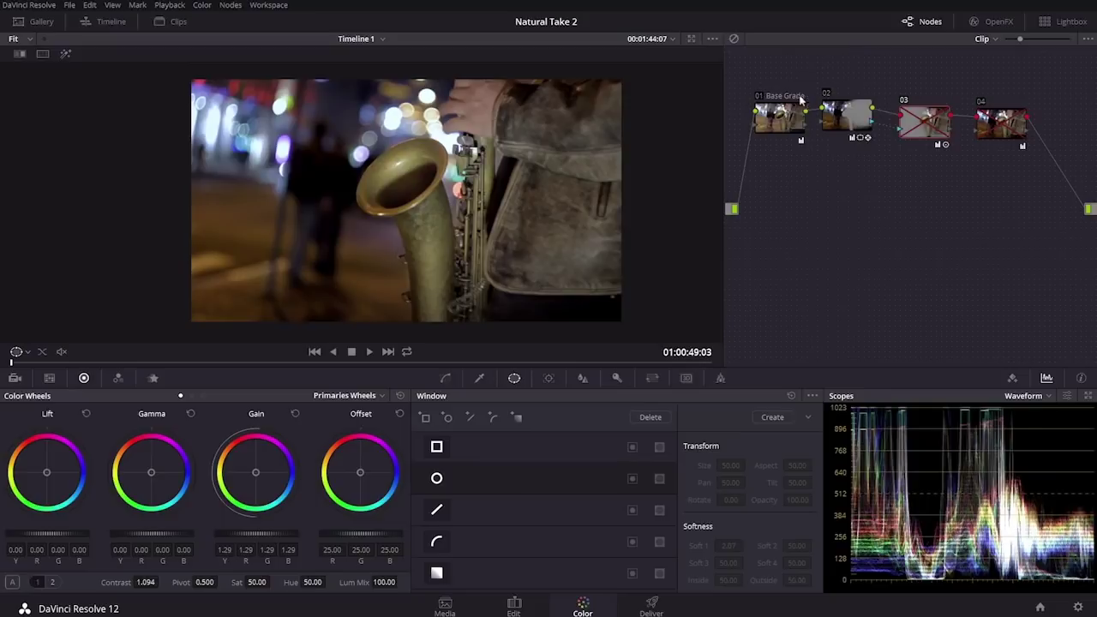
click(855, 122)
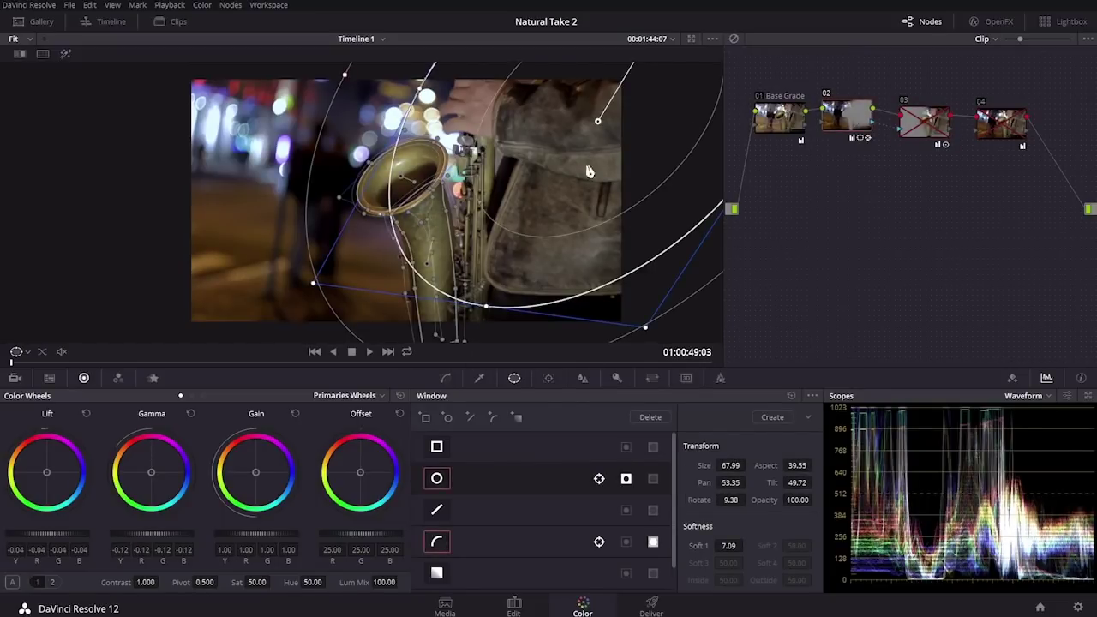
Step: Play and scrub the saxophone close-up to watch node 02's windows track the saxophone
scroll(558, 233, down, 3)
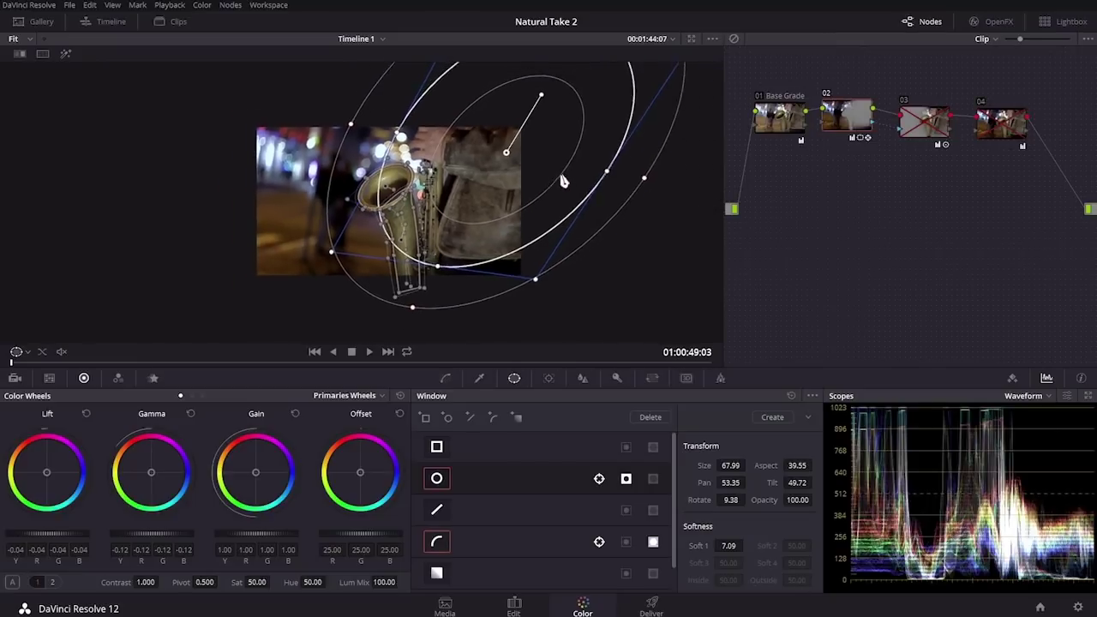
scroll(561, 183, up, 4)
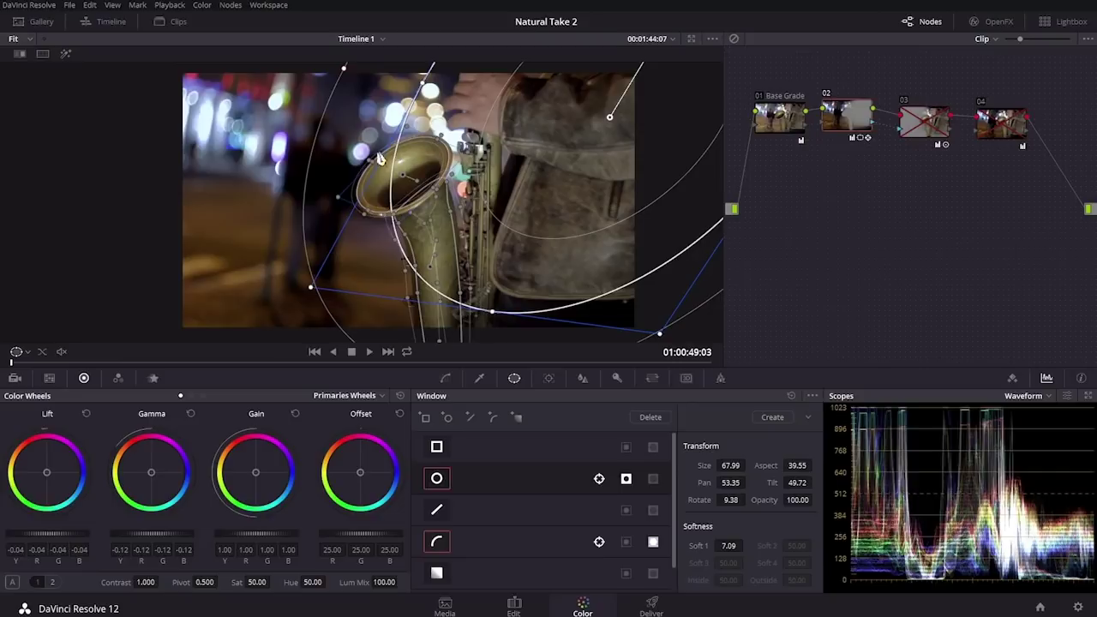
key(space)
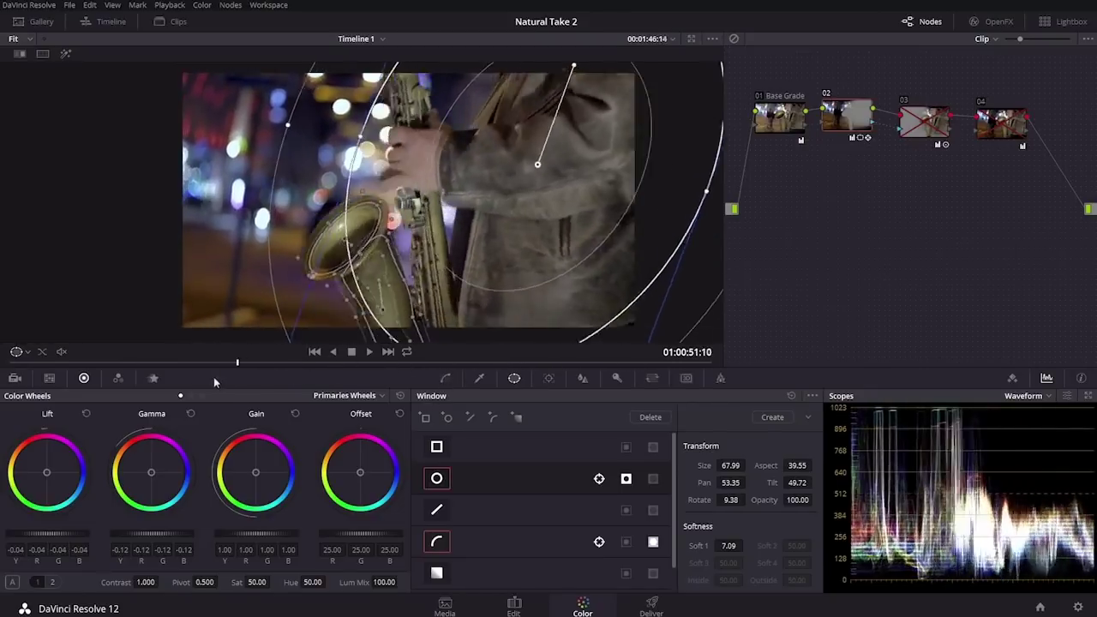
drag(164, 375, 504, 378)
Step: Show node 02's qualifier settings and toggle node 02 repeatedly to compare, leaving it on
click(481, 379)
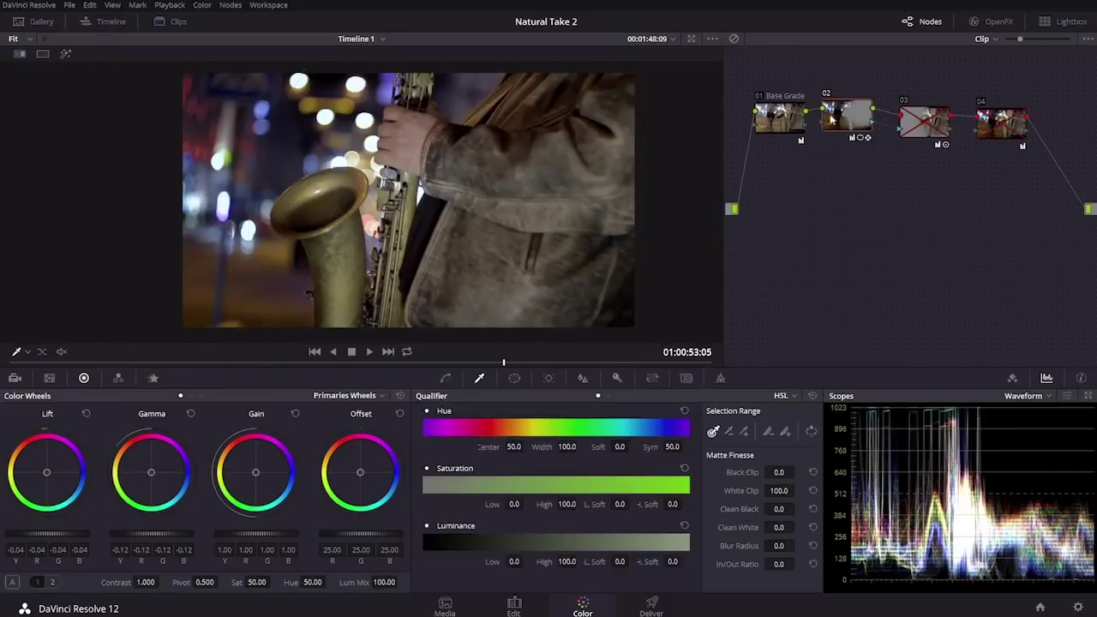
click(827, 92)
click(827, 93)
click(827, 93)
click(827, 92)
click(827, 92)
click(827, 93)
click(826, 93)
click(827, 92)
click(826, 92)
click(827, 92)
click(826, 92)
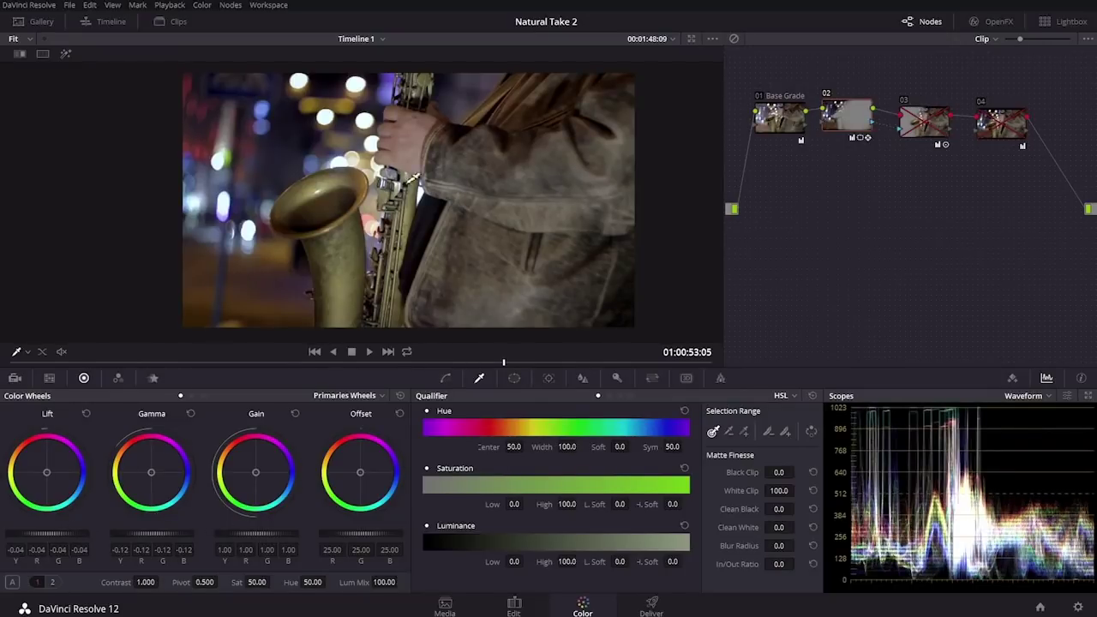
click(826, 94)
click(826, 94)
scroll(338, 305, down, 1)
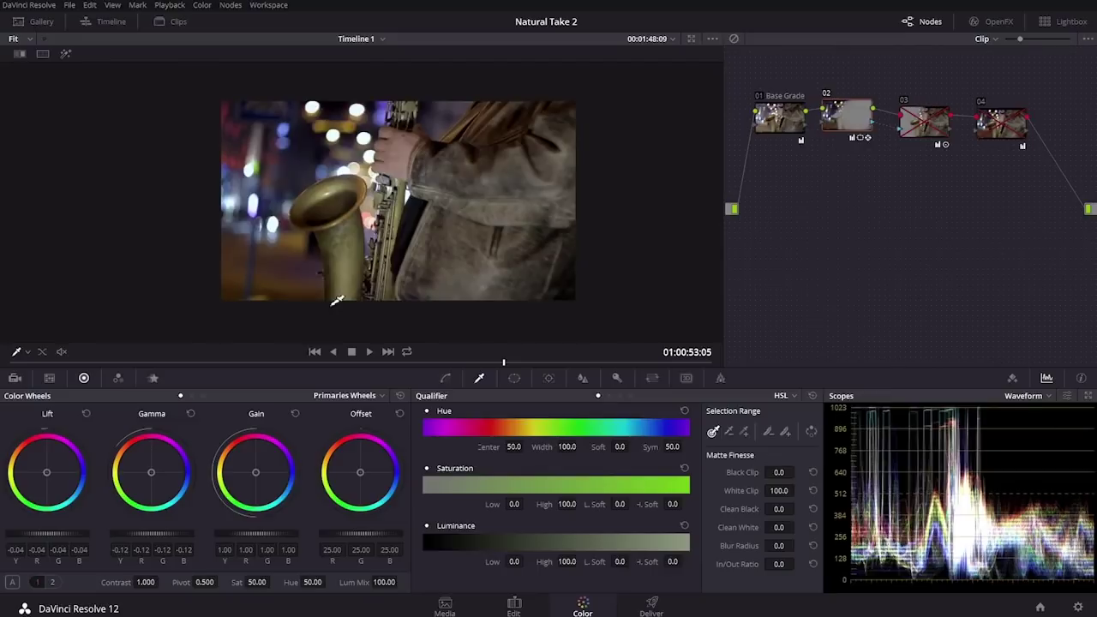
scroll(338, 302, up, 1)
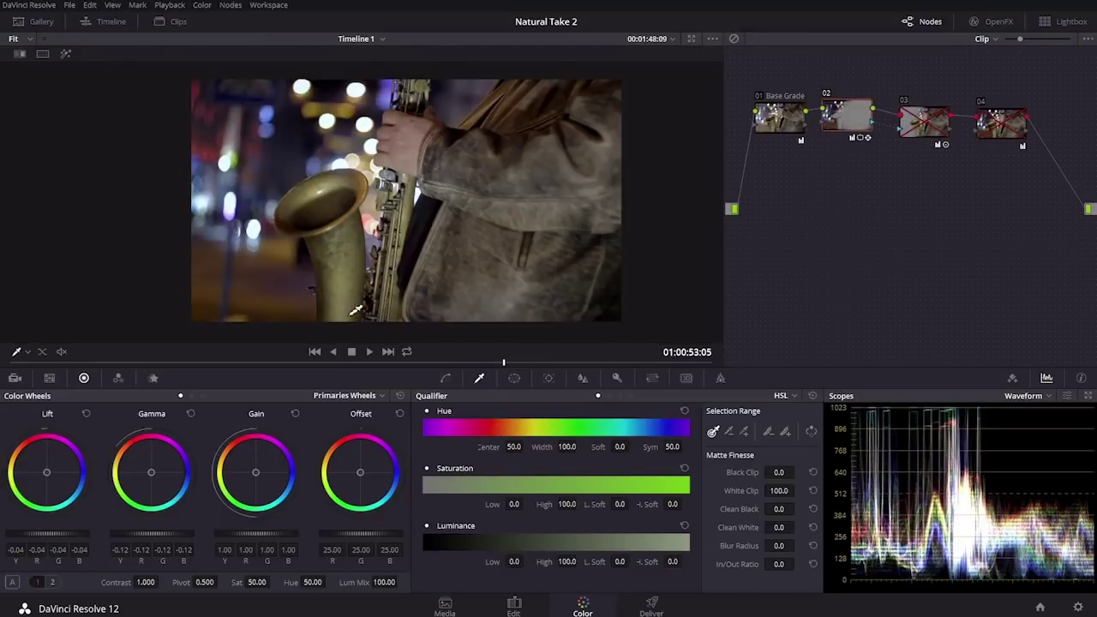
Step: Re-enable node 03, compare it on and off, and select node 04 to inspect its saturation
click(904, 103)
click(910, 124)
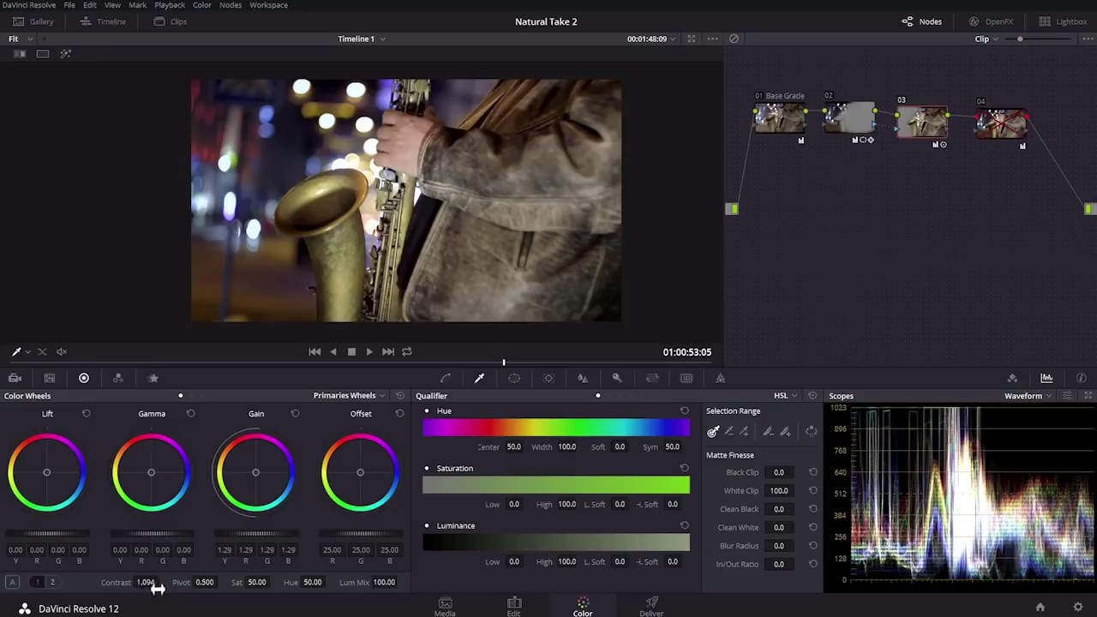
click(902, 102)
click(902, 102)
click(902, 102)
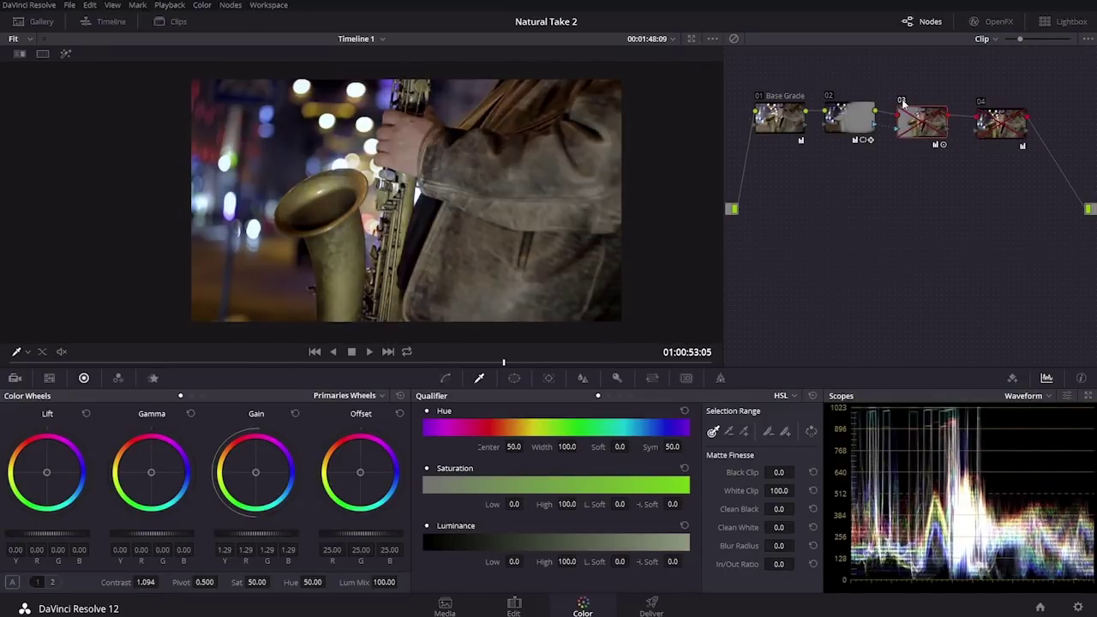
click(902, 102)
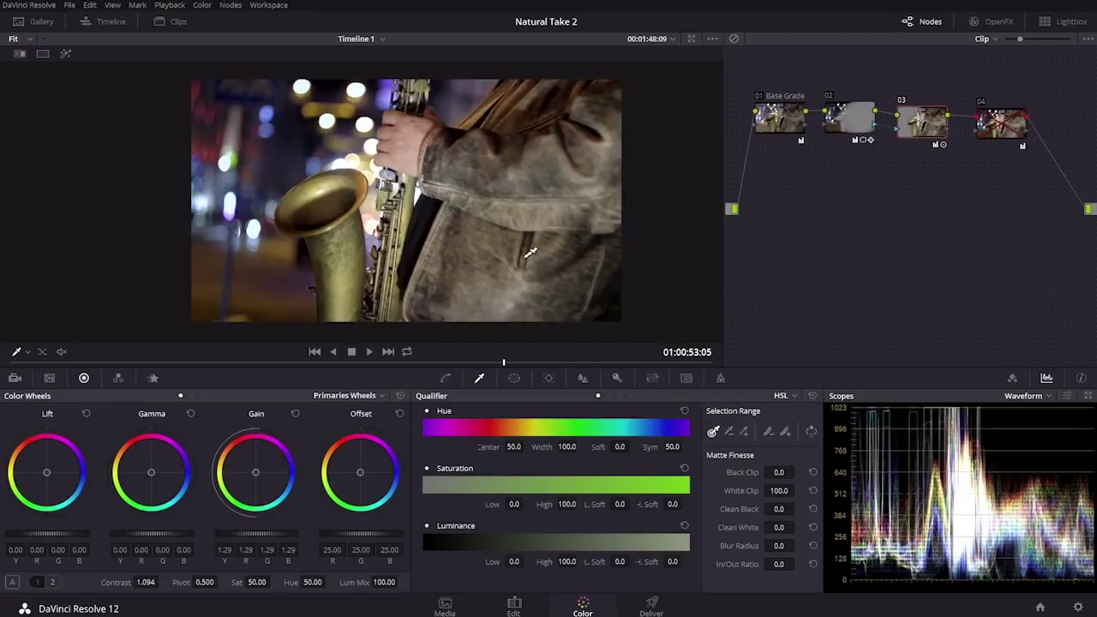
click(984, 104)
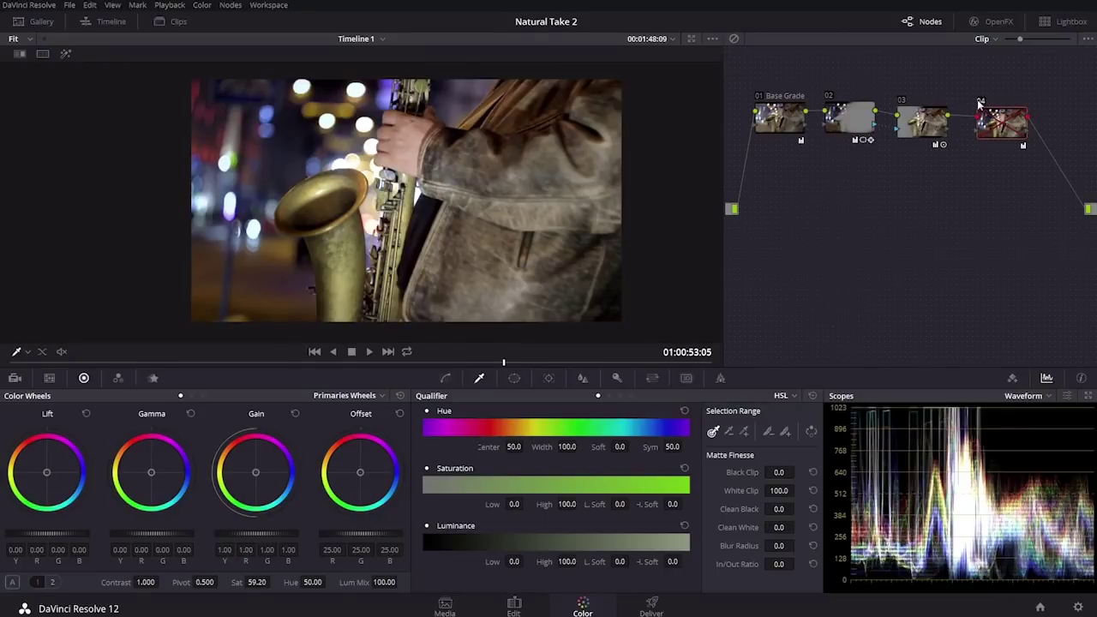
Step: Switch the scope display from Waveform to Vectorscope
click(1066, 397)
click(1049, 396)
click(1036, 447)
click(1043, 401)
click(1034, 435)
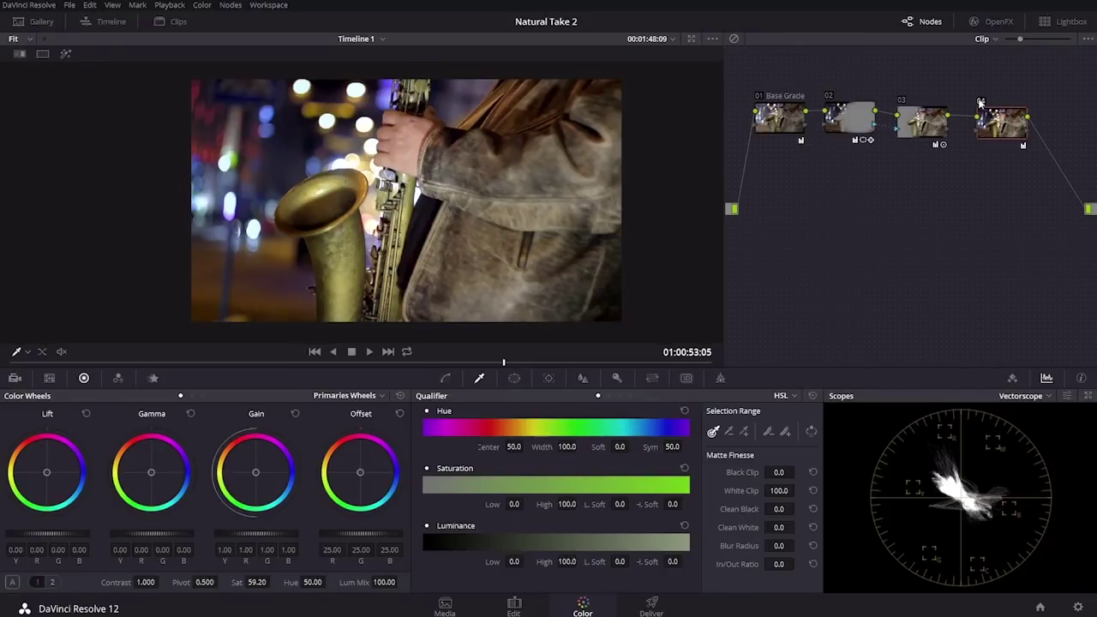
Step: Compare the close-up with the Base Grade node and node 04 toggled off and back on
key(ctrl+d)
key(ctrl+d)
click(757, 100)
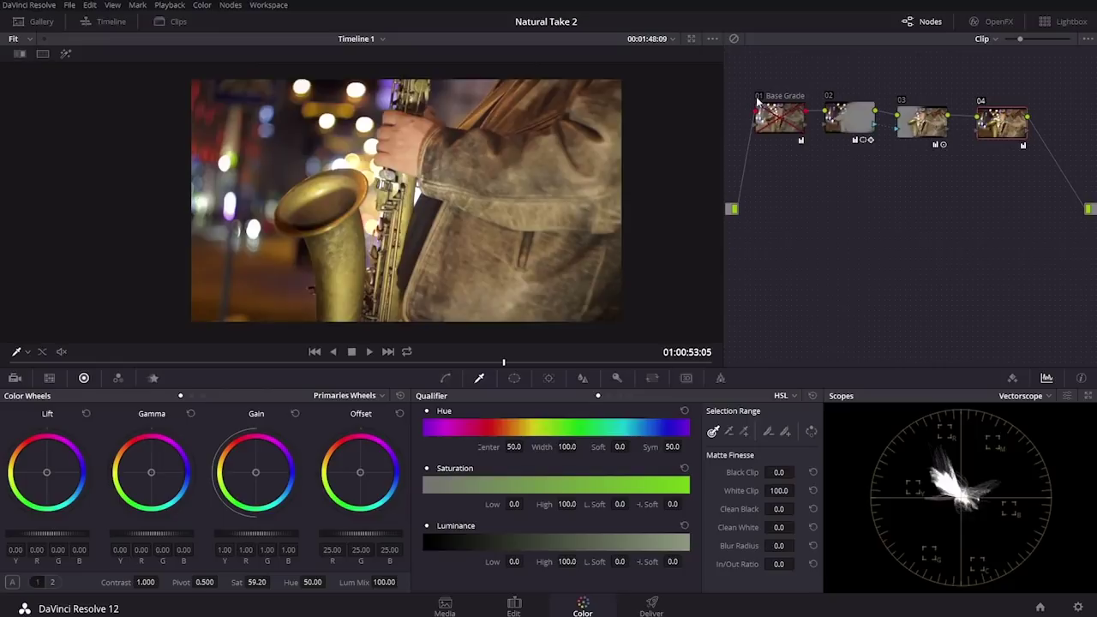
click(758, 100)
click(979, 101)
click(979, 101)
click(979, 102)
click(980, 101)
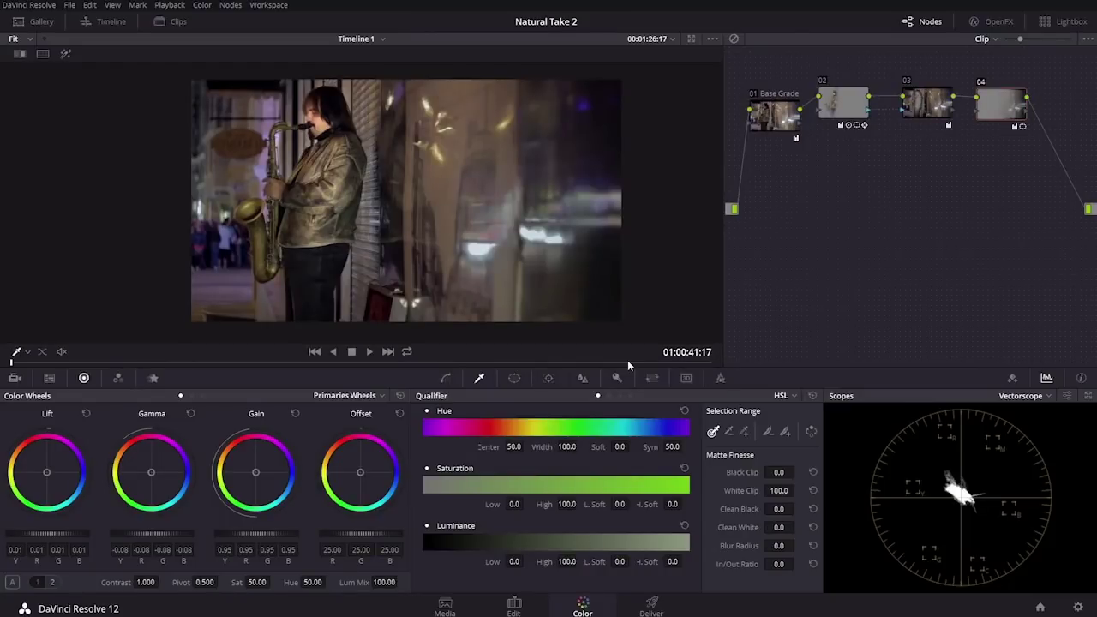
Step: Step between the close-up and player clips, re-enable the Base Grade node, and reload grade Version 2
key(Down)
key(Up)
key(Down)
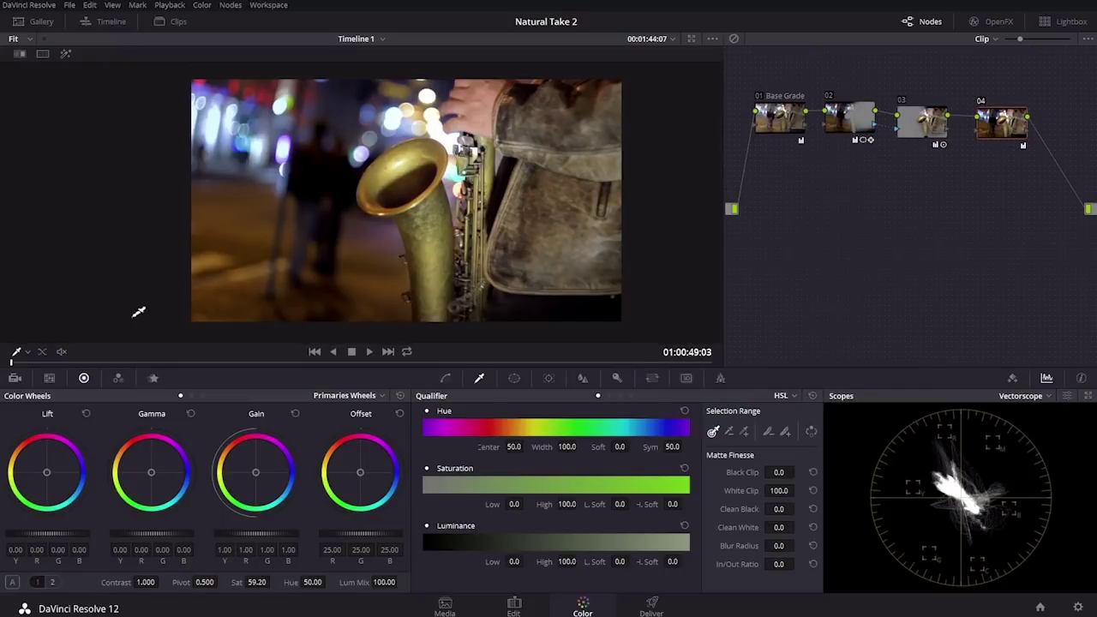
drag(781, 138, 754, 96)
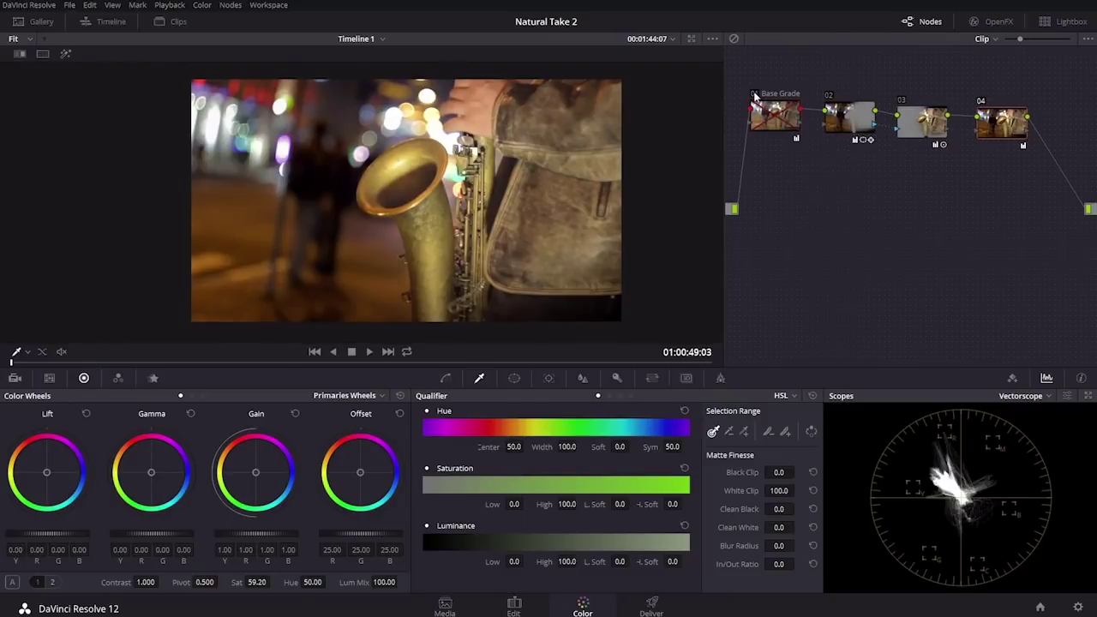
click(754, 96)
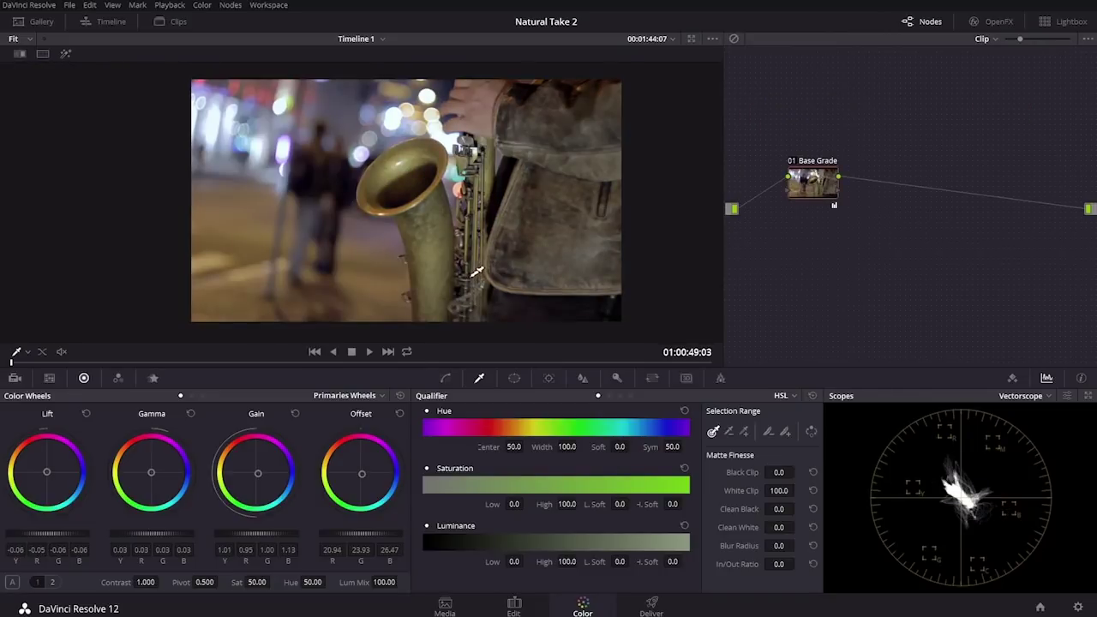
key(ctrl+n)
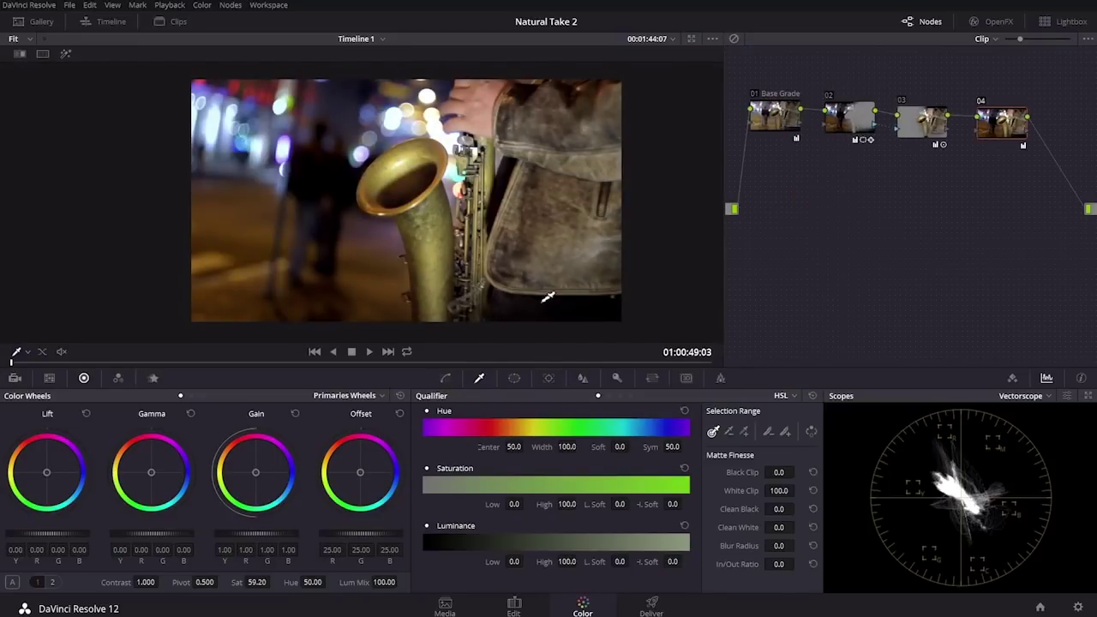
Step: Step back to the previous clip, the nature shot with its six-node grade
key(Up)
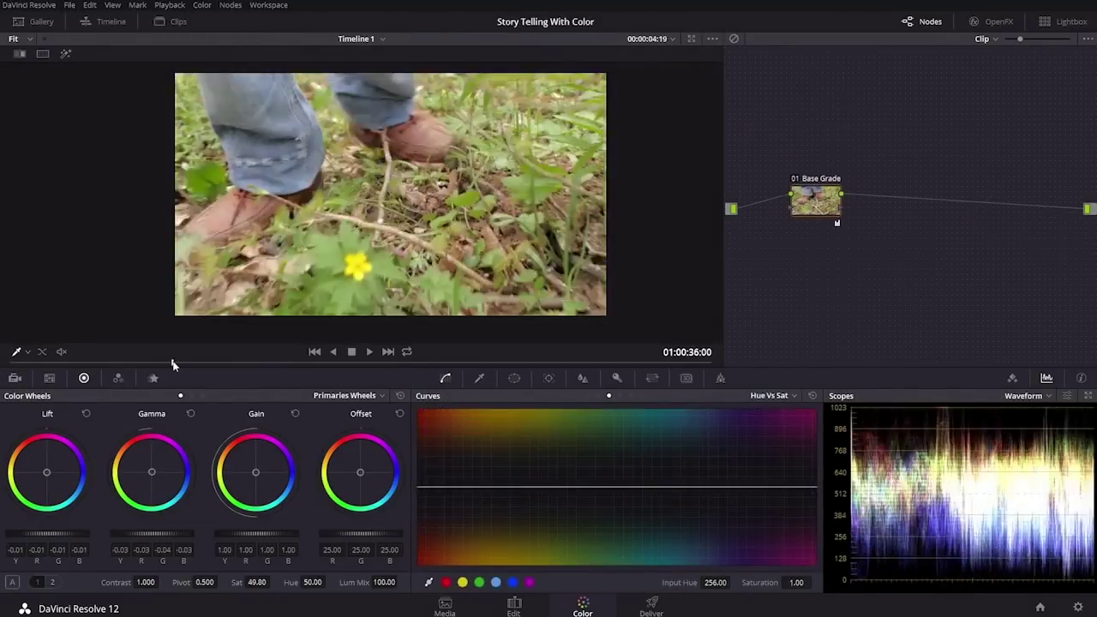
Step: Scrub the nature clip back and forth, settling on 01:00:35:23 with the yellow flower
drag(172, 364, 539, 364)
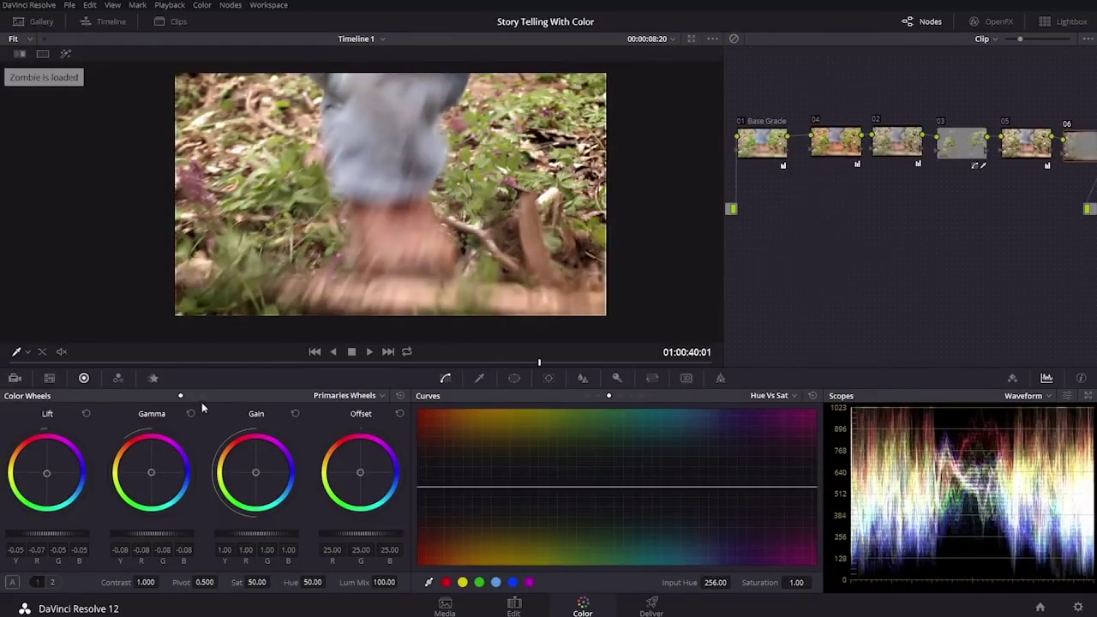
drag(221, 362, 54, 355)
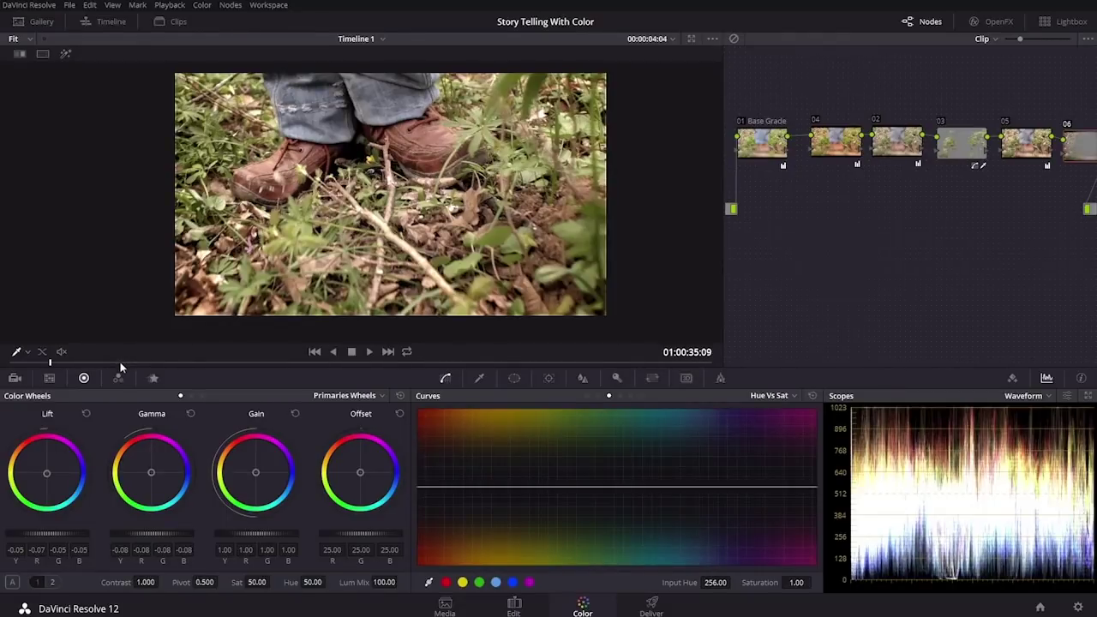
drag(120, 362, 24, 364)
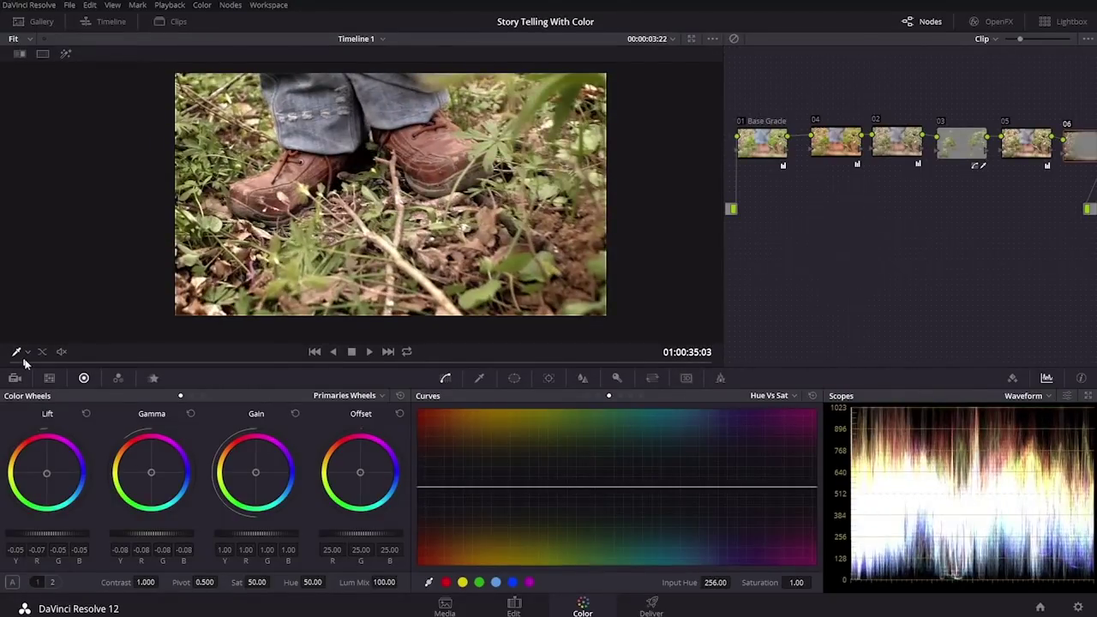
drag(24, 364, 300, 367)
drag(178, 360, 112, 361)
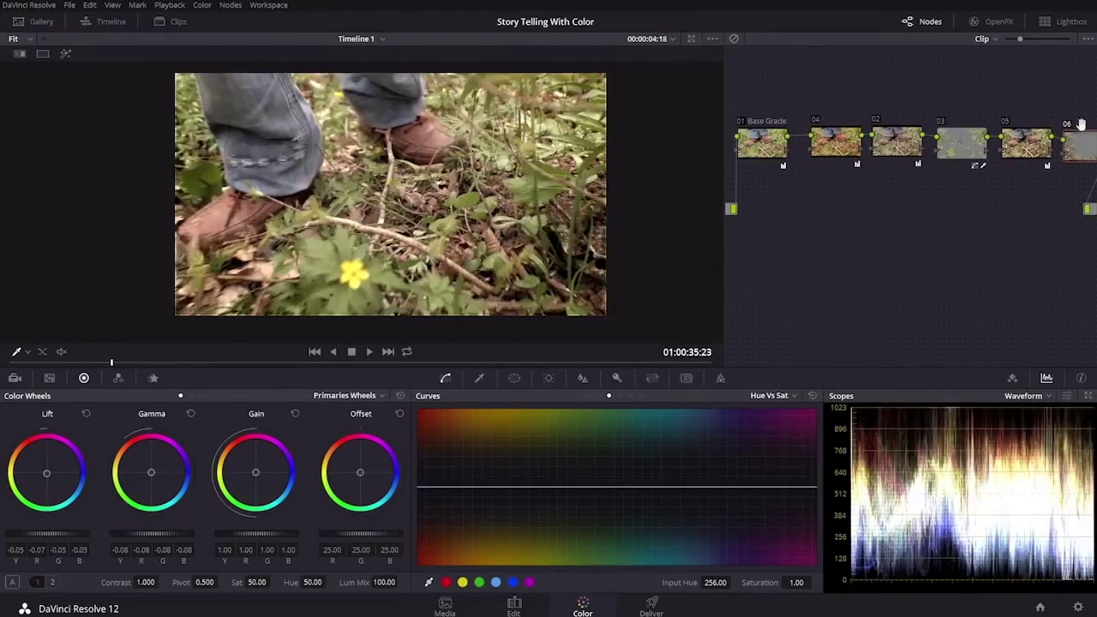
Step: Disable nodes 06, 05, 03, 02 and 04, then clean up the node graph layout
click(1067, 125)
click(1006, 122)
click(940, 123)
click(875, 119)
click(816, 120)
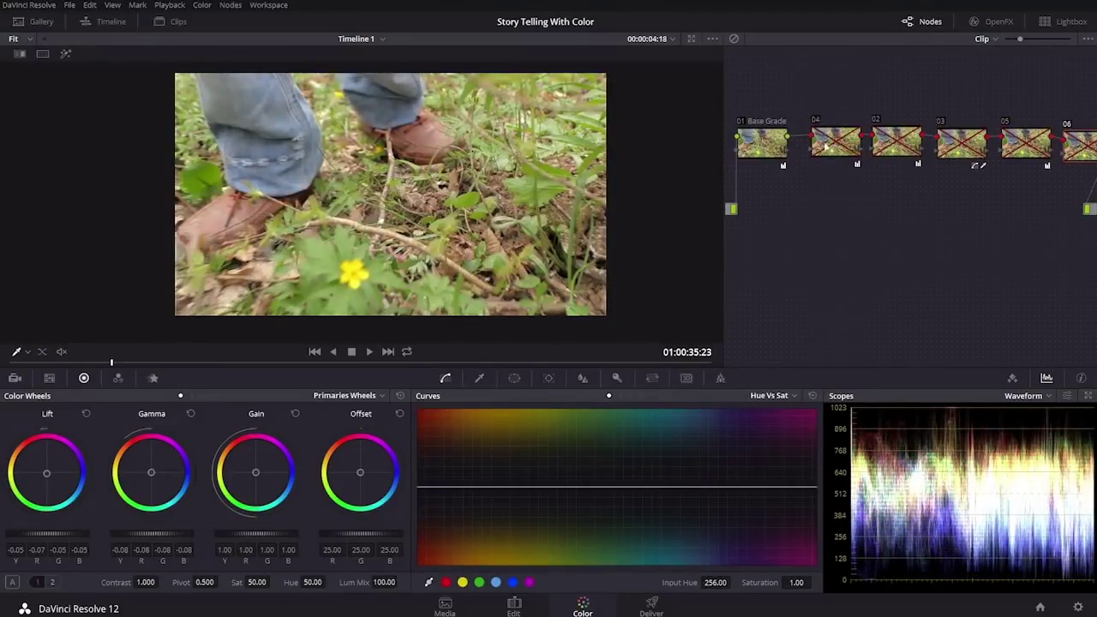
right_click(784, 216)
click(898, 343)
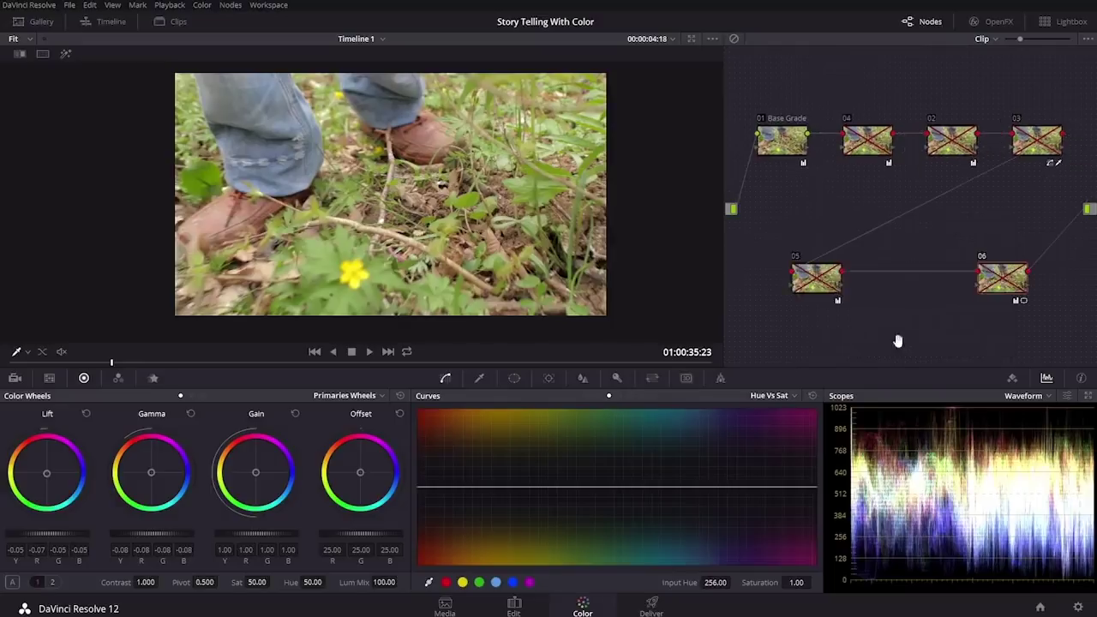
Step: Toggle node 04 on and off to compare the grade, leaving it enabled
click(846, 119)
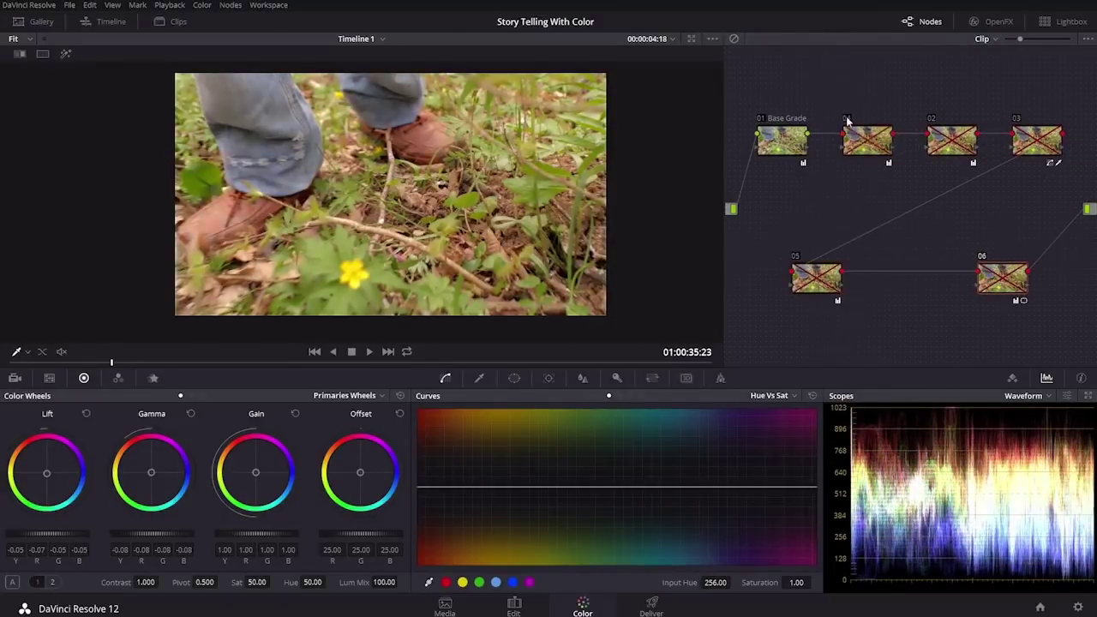
click(846, 119)
click(847, 120)
click(847, 120)
click(847, 120)
click(867, 142)
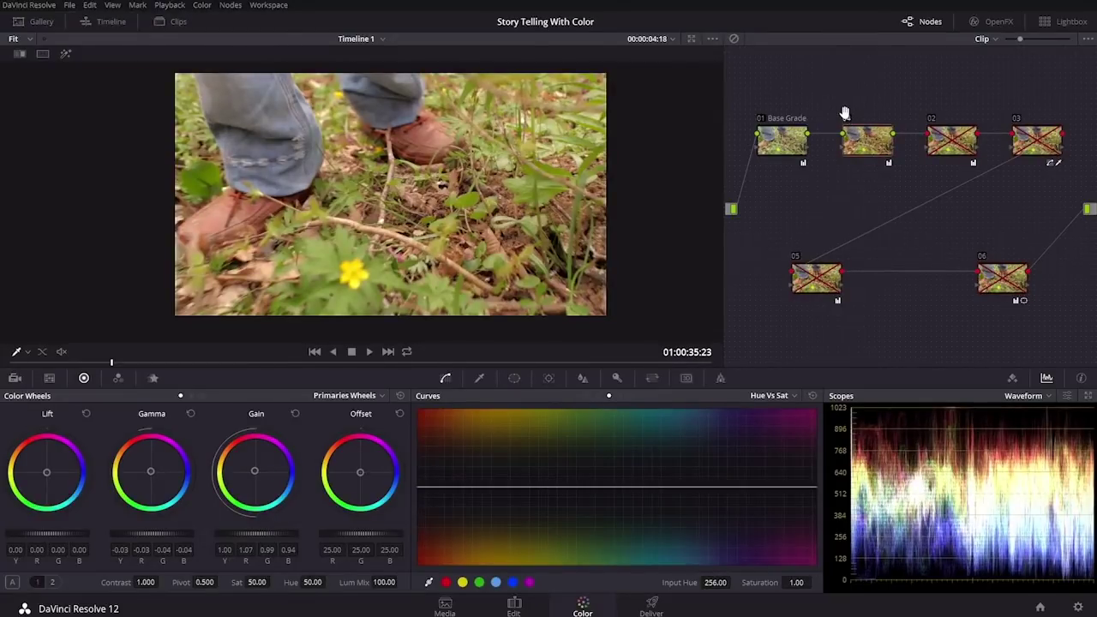
click(845, 119)
click(846, 119)
Step: Turn nodes 02 and 03 back on, with node 03 selected
click(940, 141)
key(ctrl+d)
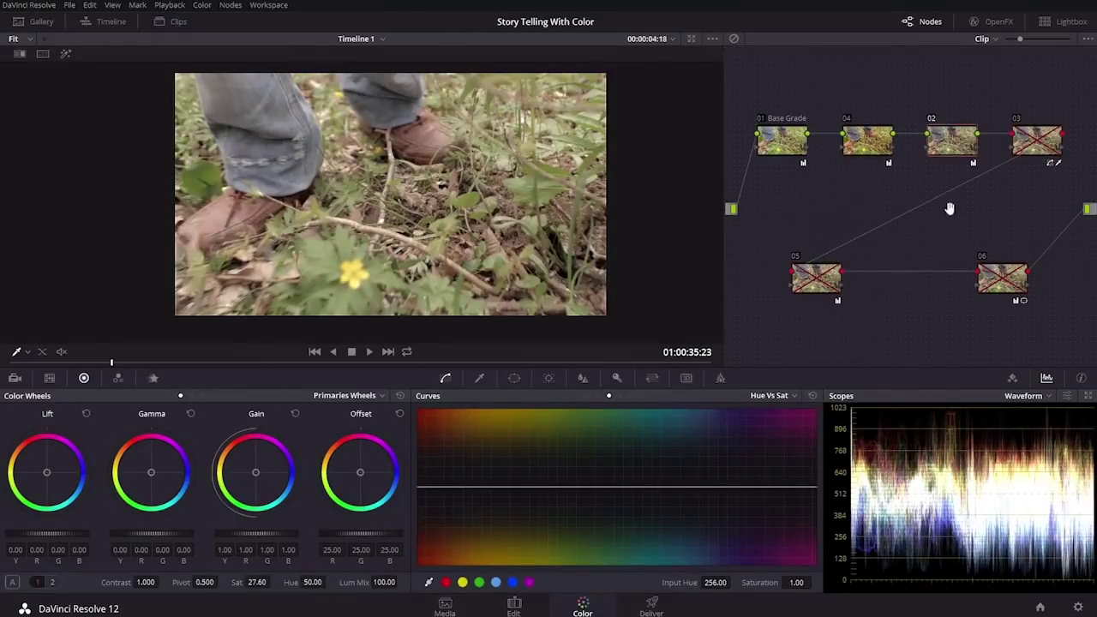
click(1015, 120)
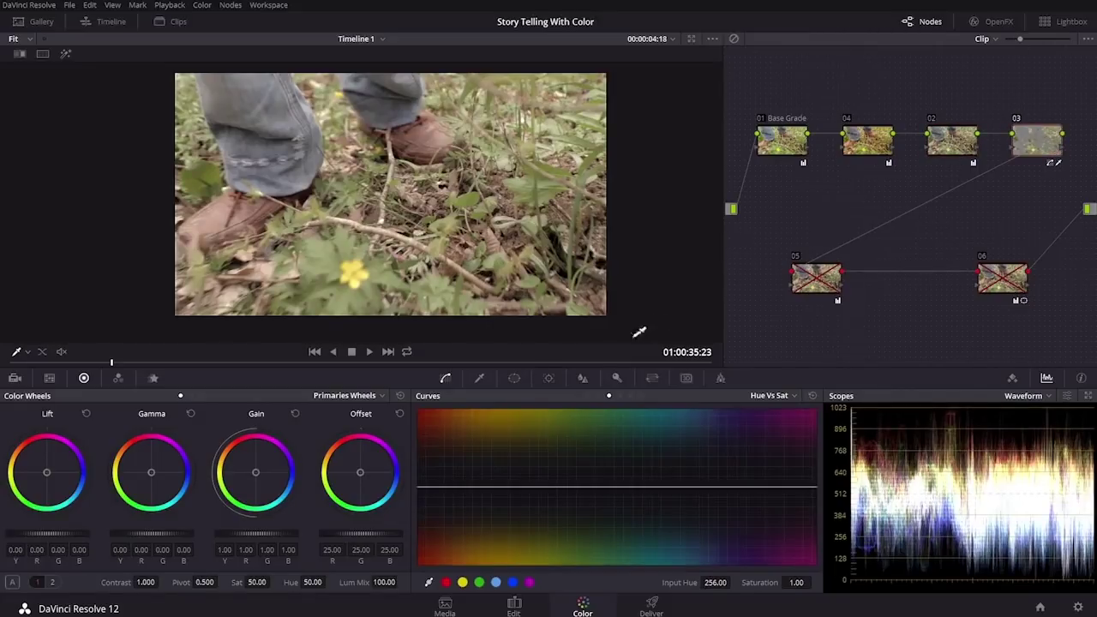
Step: Highlight node 03's qualified foliage with Shift+H, then view its Hue vs Hue curve (Hue Rotate 105.44)
click(479, 379)
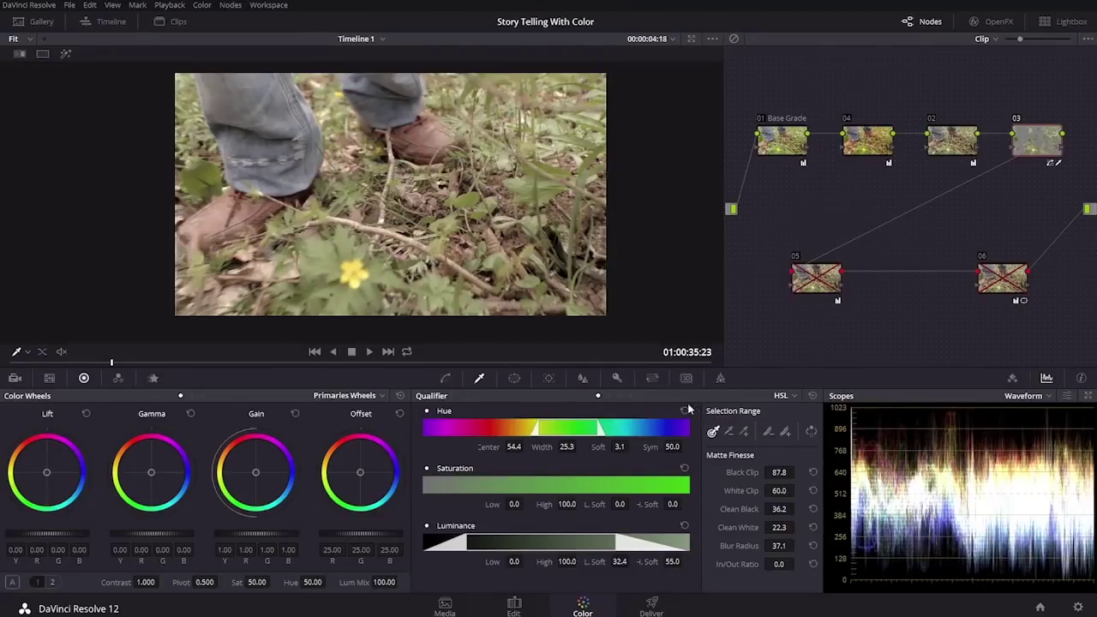
key(shift+h)
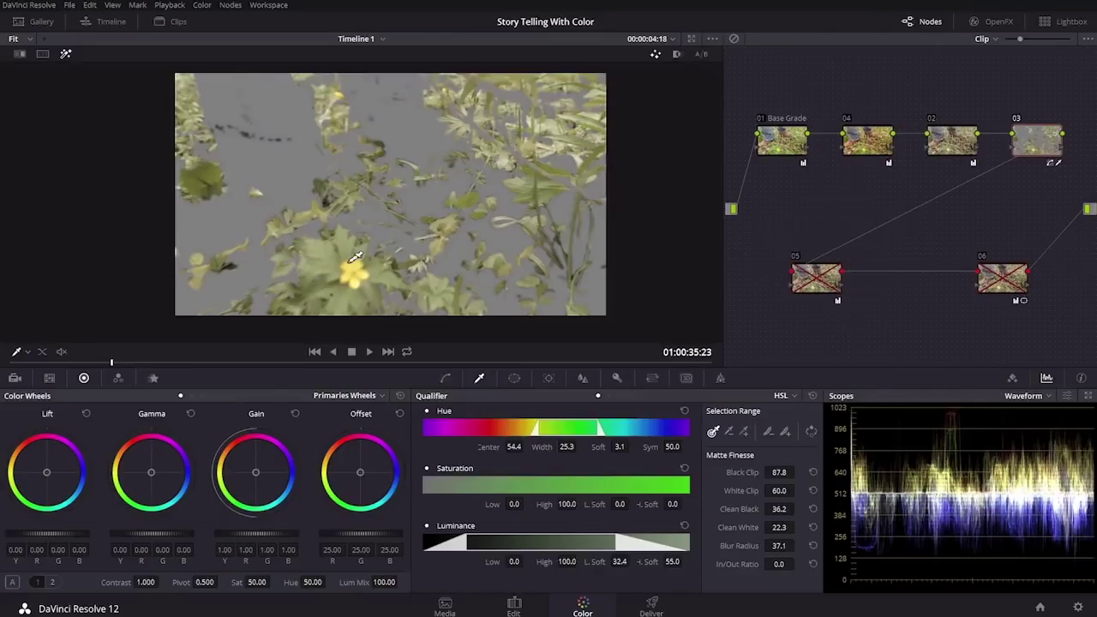
key(shift+h)
key(shift+h)
key(shift+h)
key(shift+h)
key(shift+h)
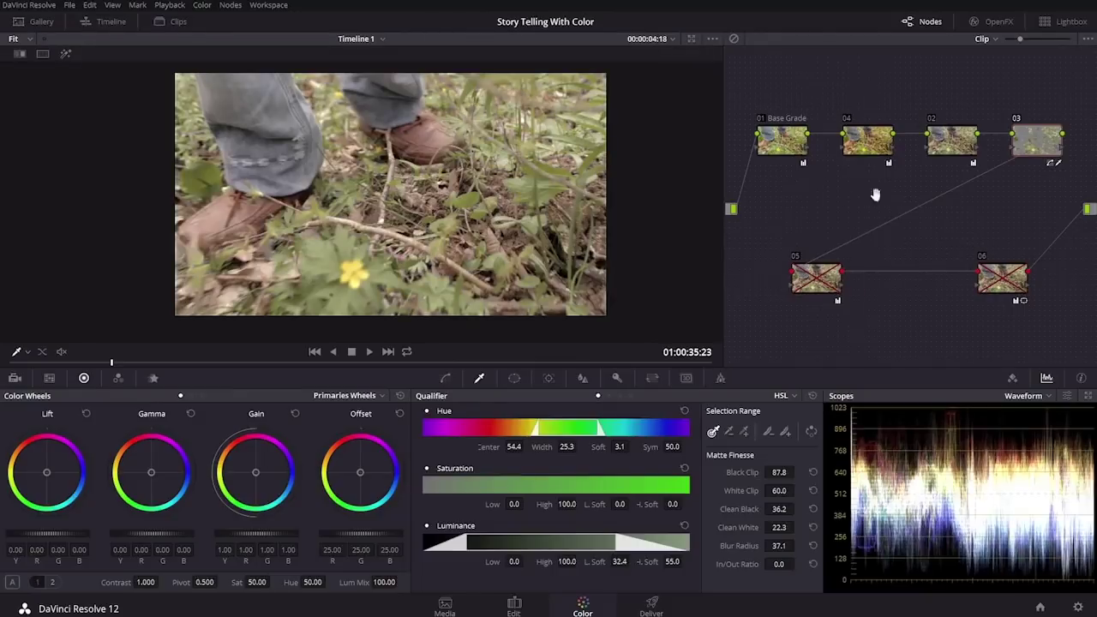
click(445, 377)
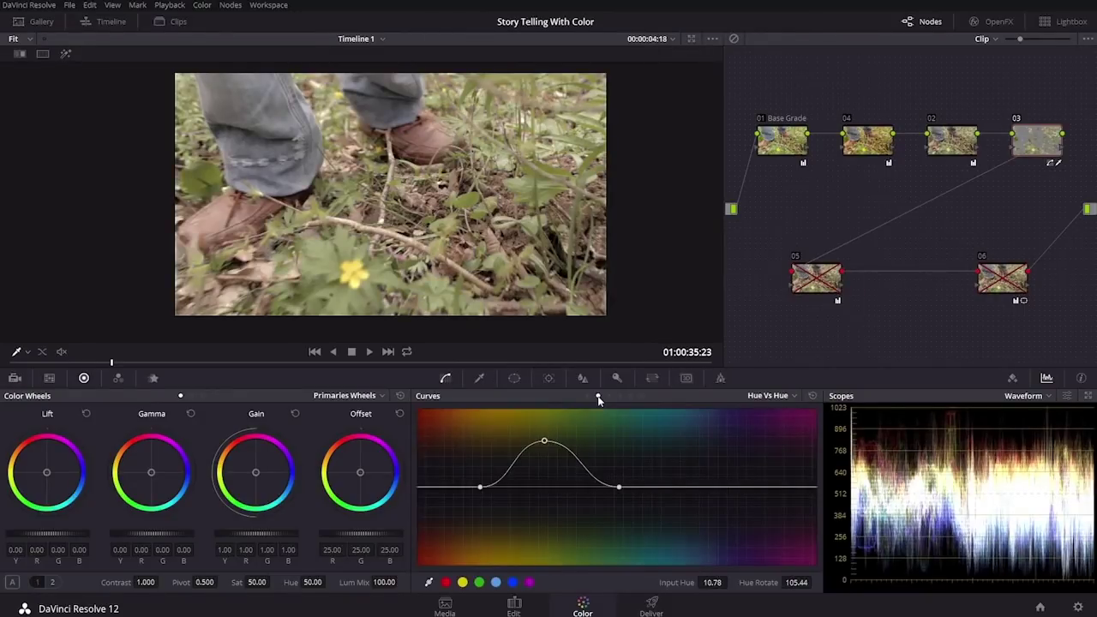
Step: Toggle node 03 repeatedly to compare before and after, leaving it enabled
click(1017, 124)
scroll(490, 116, up, 5)
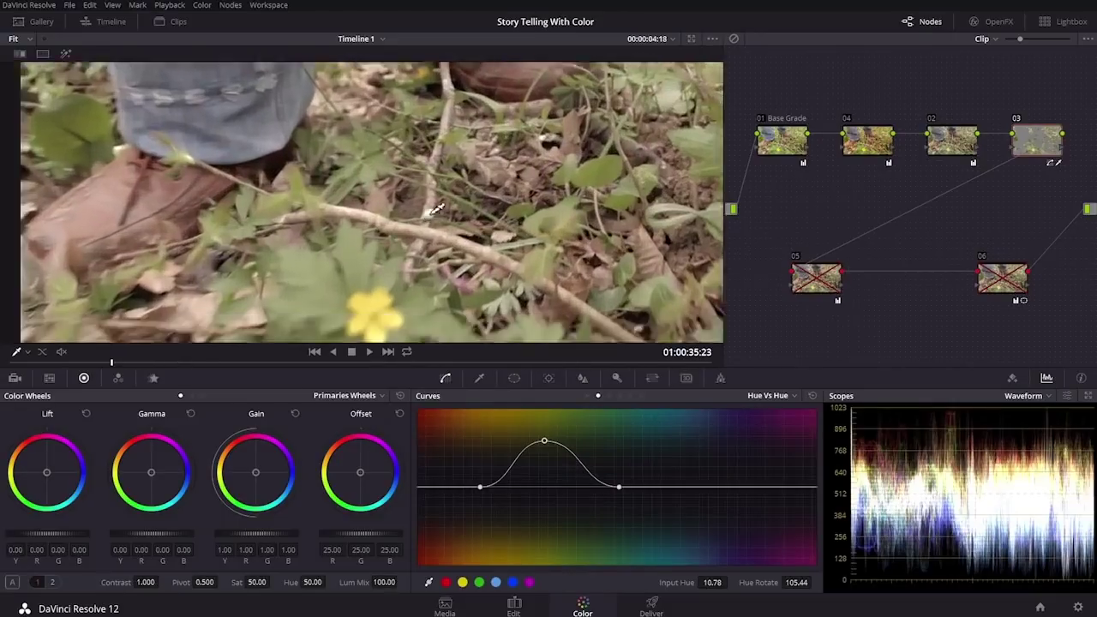
scroll(490, 116, up, 2)
click(1017, 120)
click(1017, 120)
click(1017, 120)
click(1017, 120)
click(1017, 120)
click(1017, 120)
click(1017, 120)
click(1017, 120)
click(1017, 120)
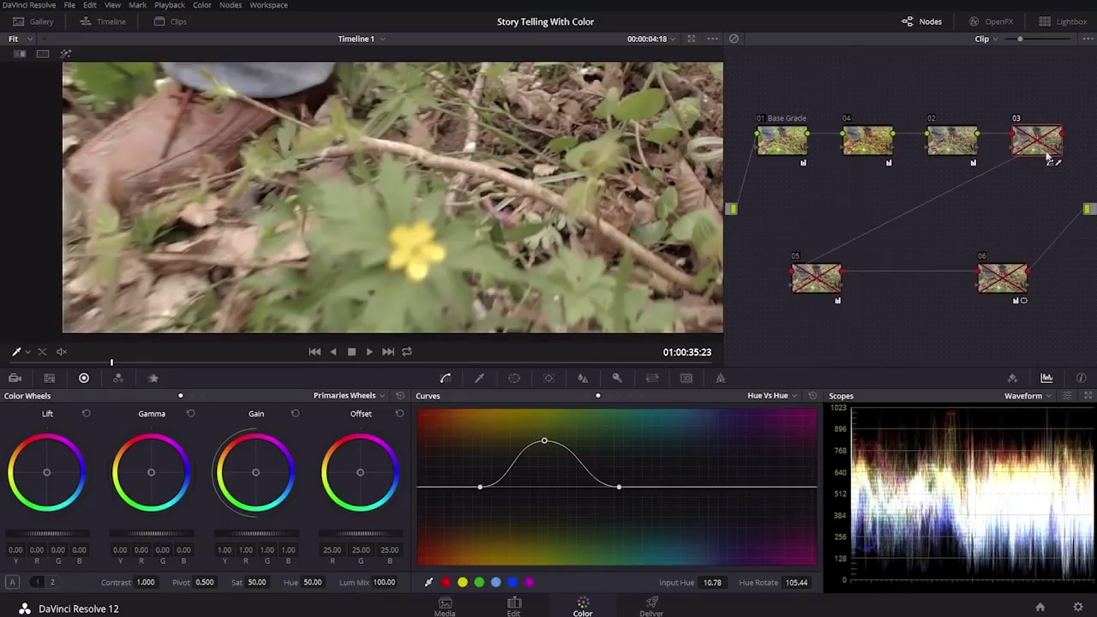
click(1018, 118)
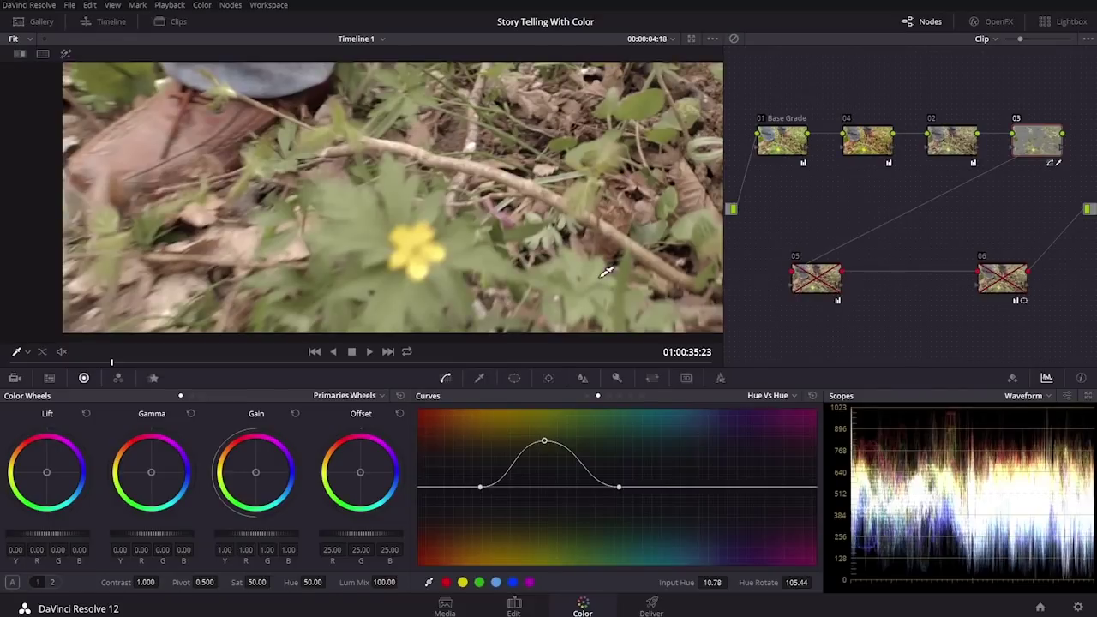
scroll(605, 272, down, 5)
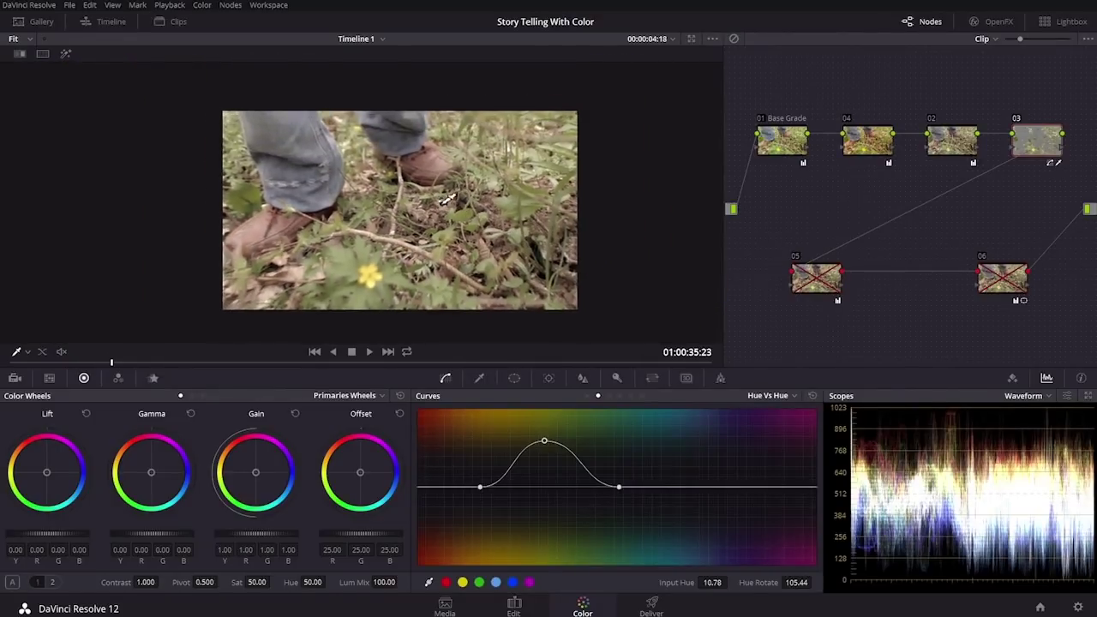
scroll(448, 199, up, 2)
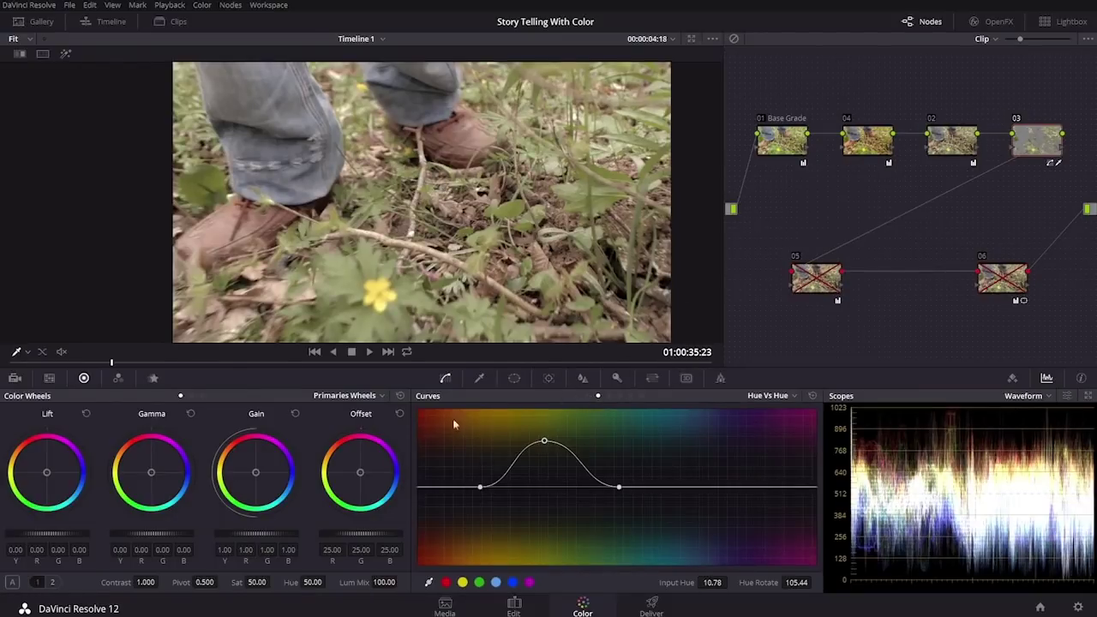
Step: Try extreme saturation, reset it to 50, and raise the Hue vs Hue peak to Hue Rotate 168.18
drag(257, 581, 206, 581)
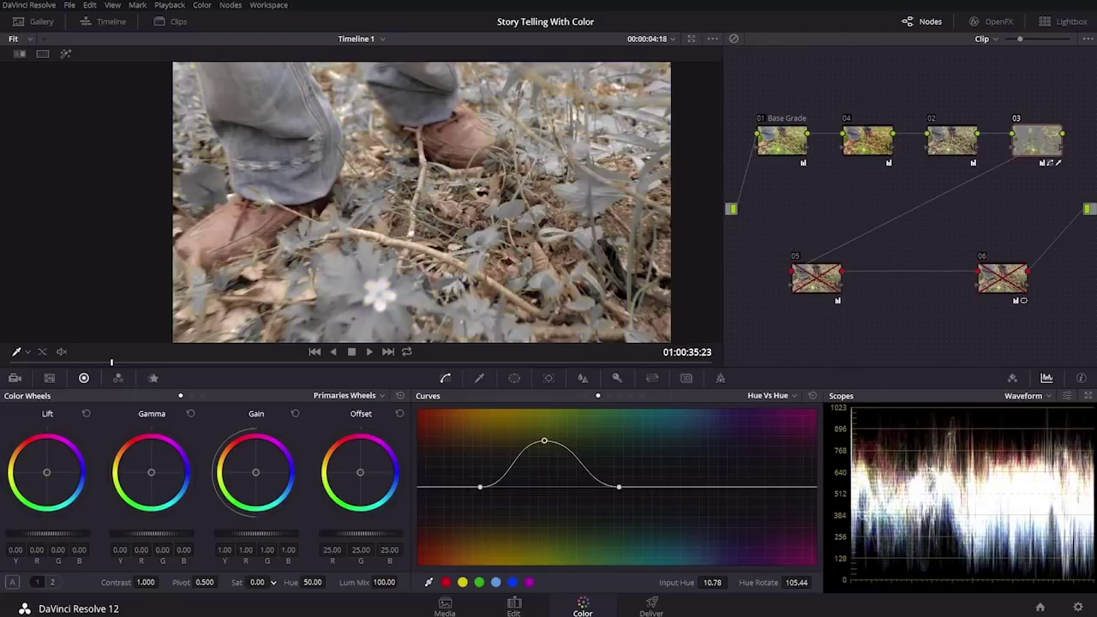
drag(272, 582, 334, 582)
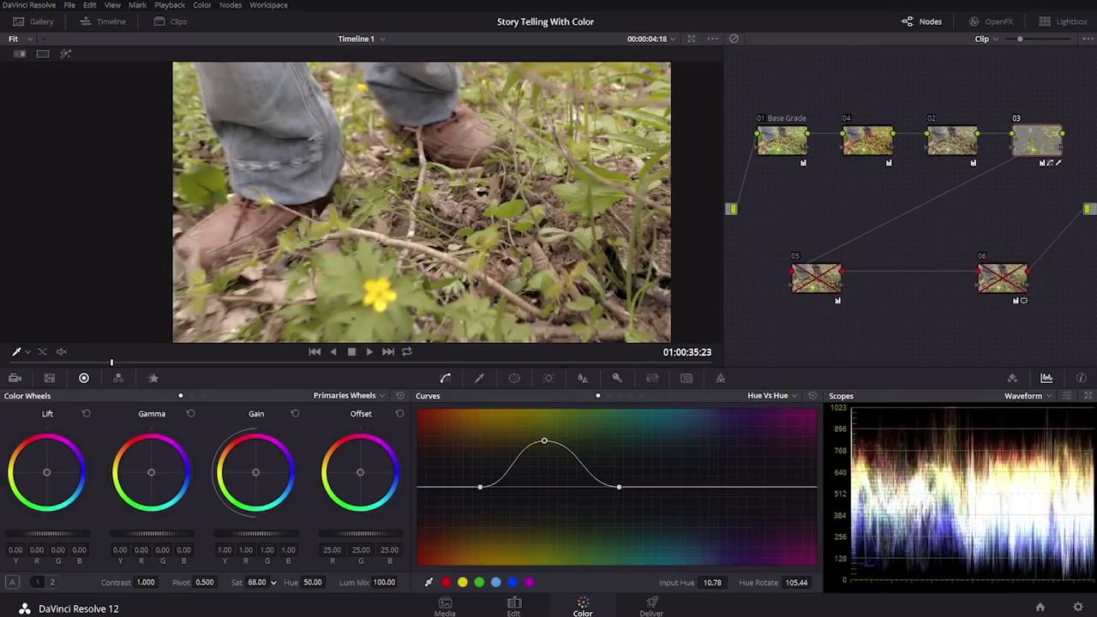
mouse_move(257, 581)
mouse_down()
mouse_move(235, 582)
mouse_move(249, 582)
mouse_up()
double_click(273, 582)
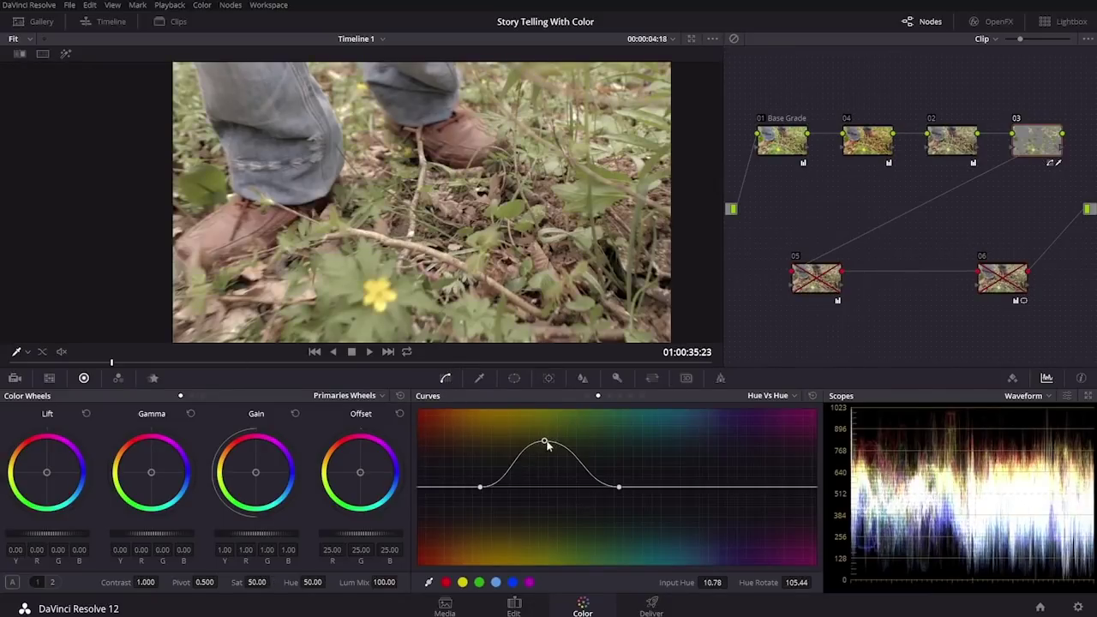
drag(546, 442, 546, 414)
Step: Re-enable node 05, move it higher in the node tree and select it
click(796, 256)
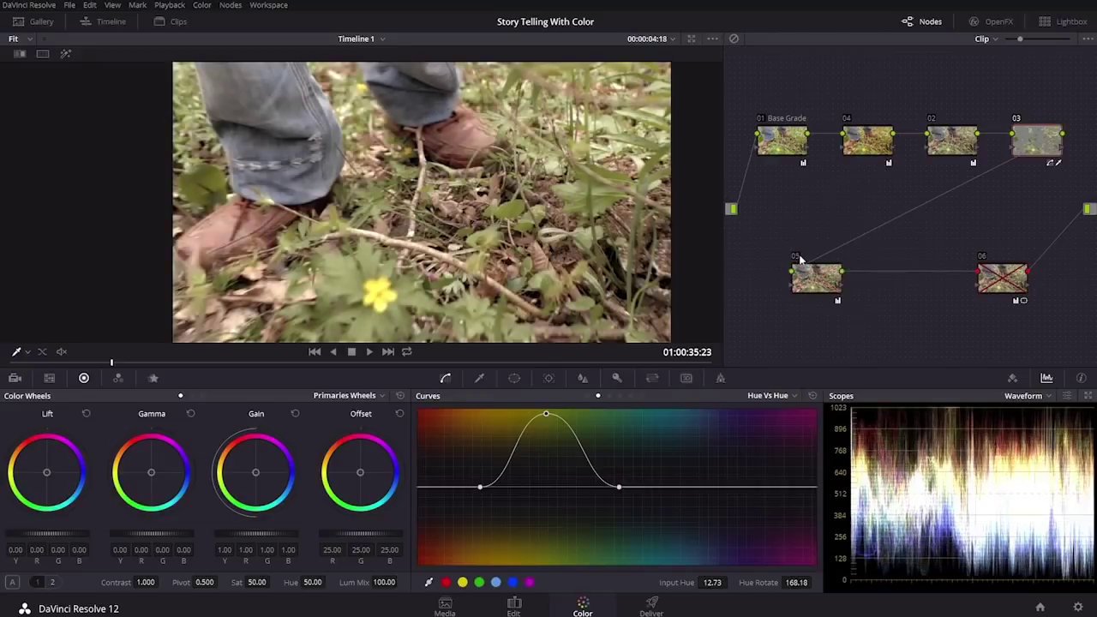
drag(816, 269, 817, 265)
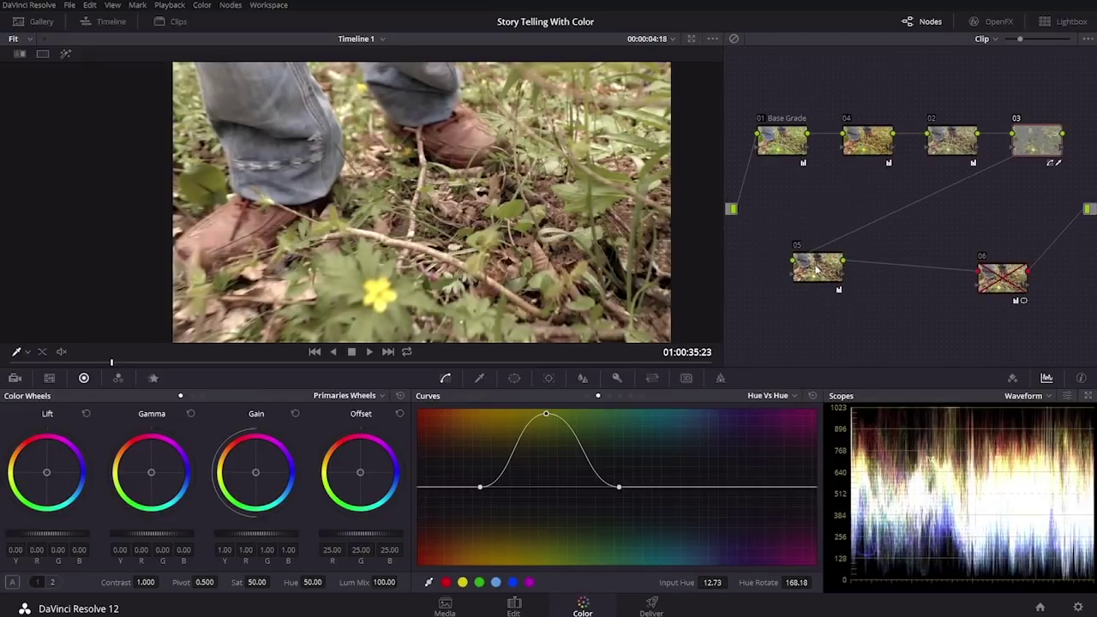
click(816, 269)
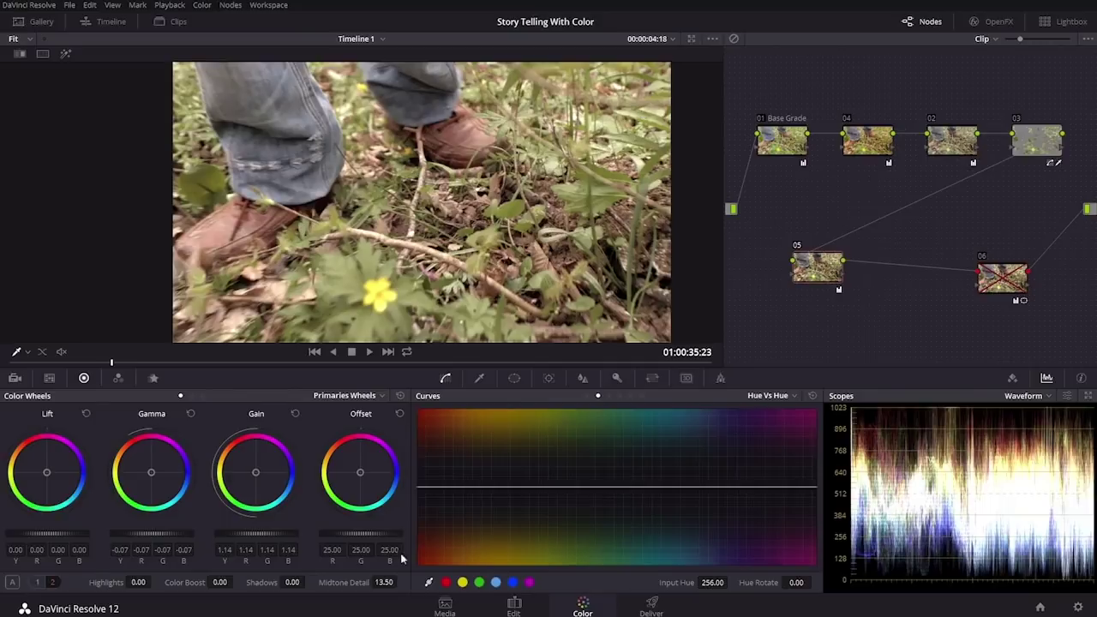
Step: Try Midtone Detail at 100, then drop it to 14.50 to soften the forest shot
double_click(384, 581)
text(100)
key(Return)
drag(384, 581, 377, 582)
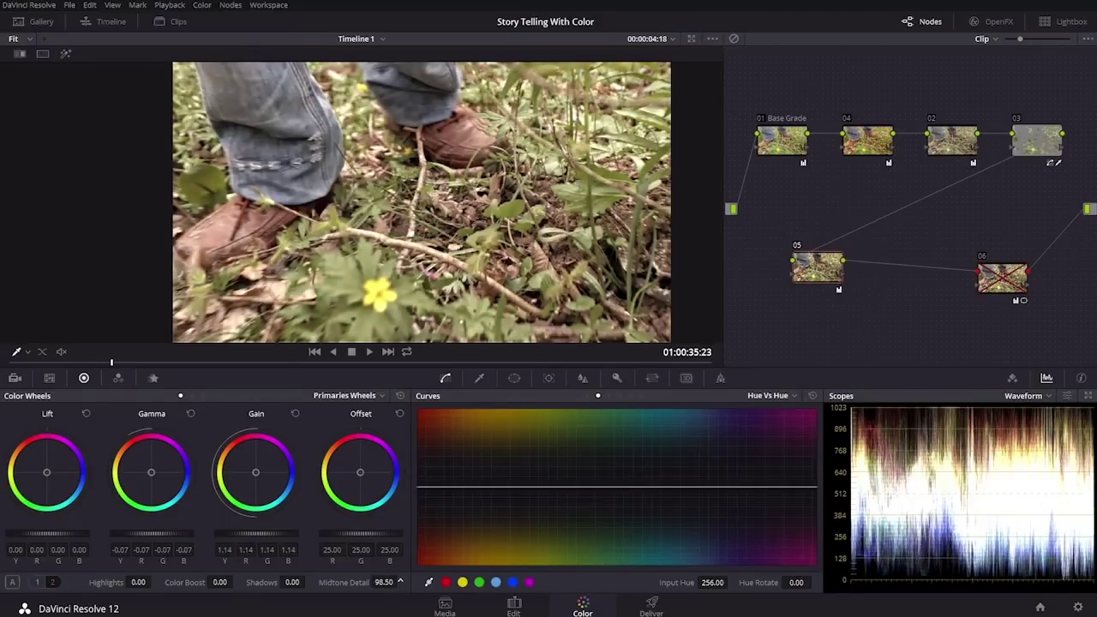
drag(384, 582, 445, 582)
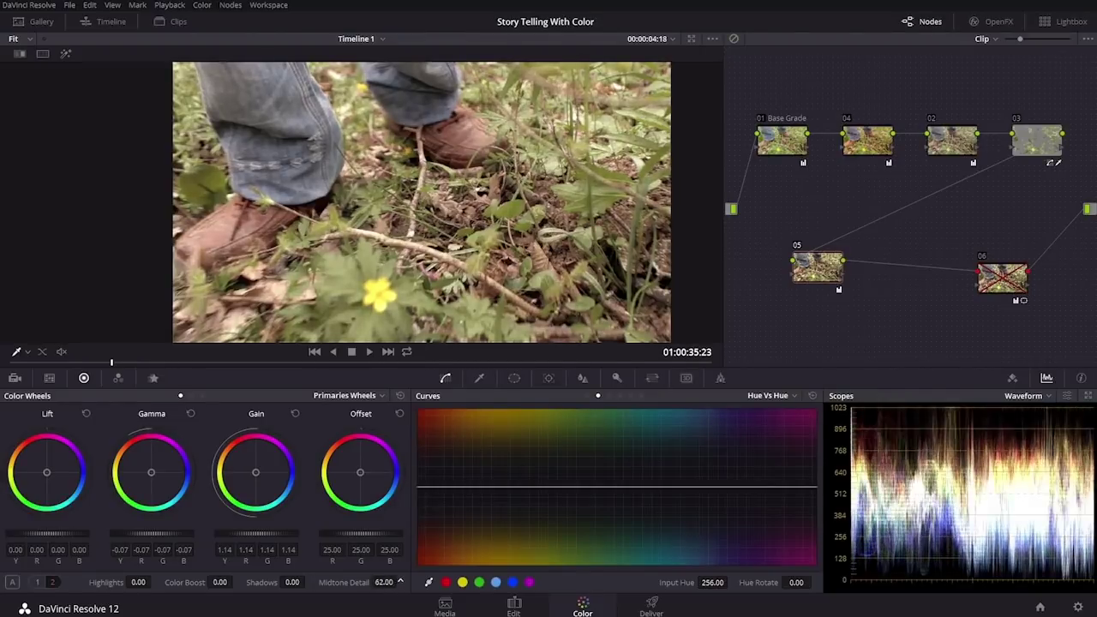
click(394, 582)
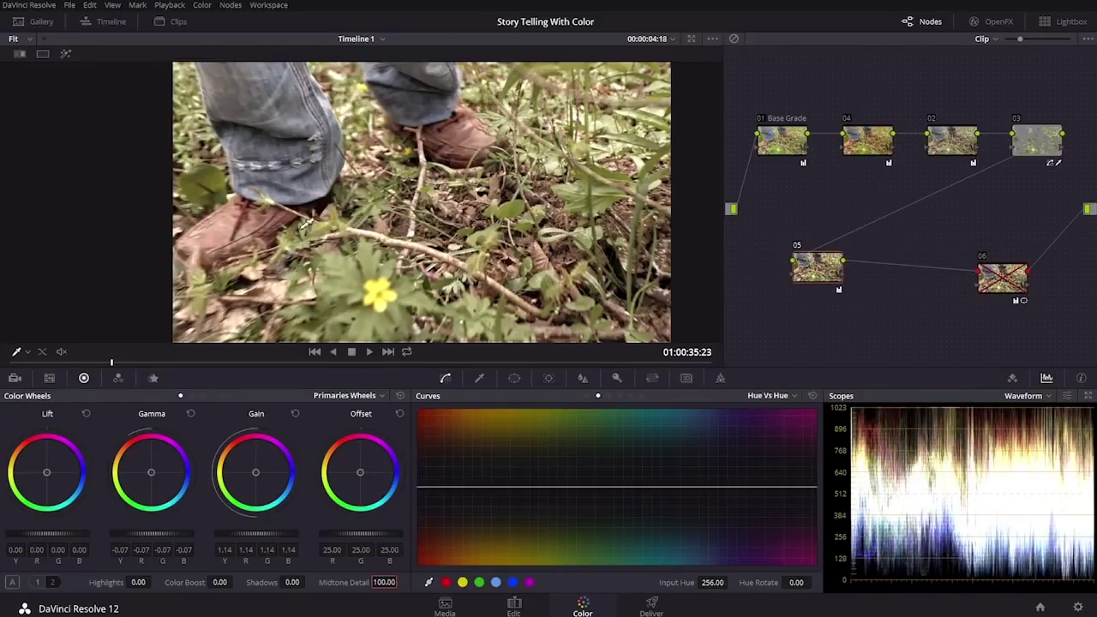
drag(385, 587, 351, 587)
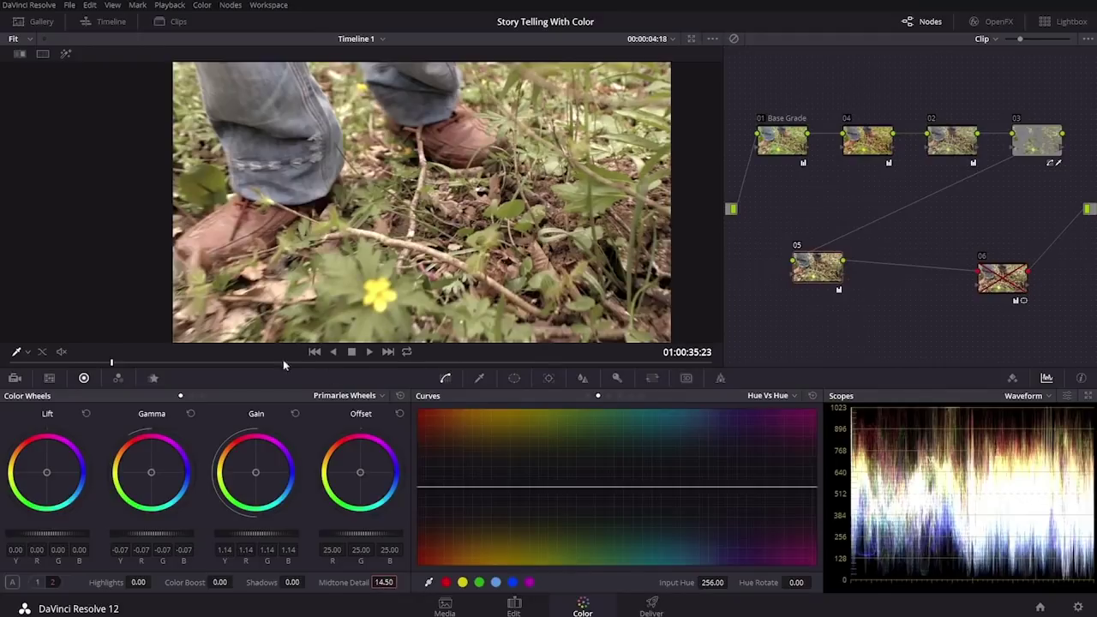
drag(269, 362, 373, 363)
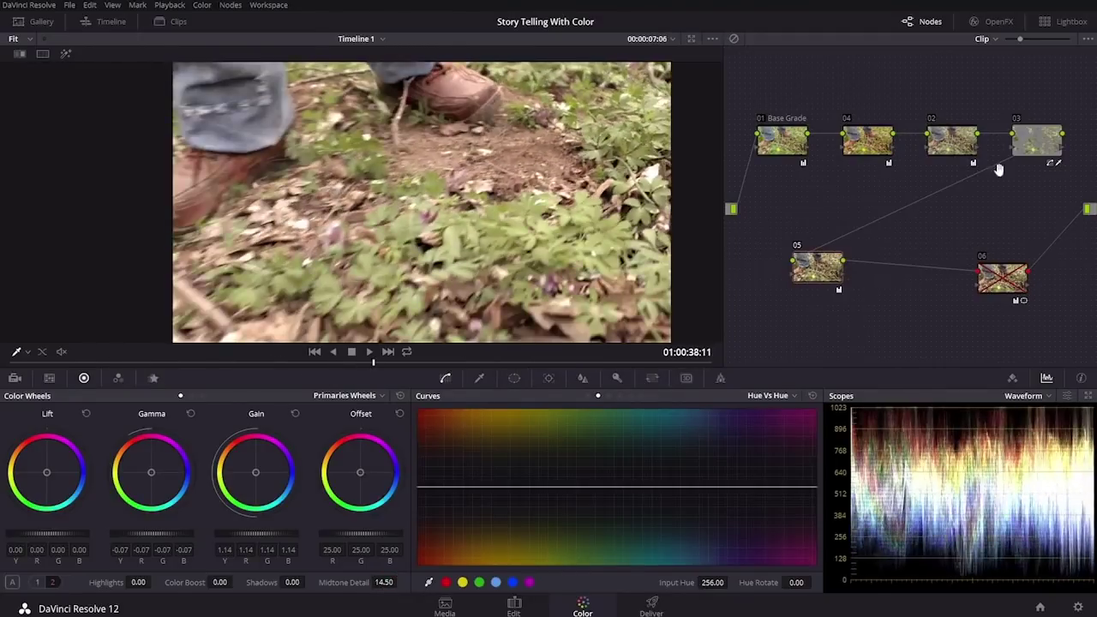
Step: Re-enable node 06 beside node 05, then review the full forest grade enlarged on loop
click(797, 246)
click(797, 246)
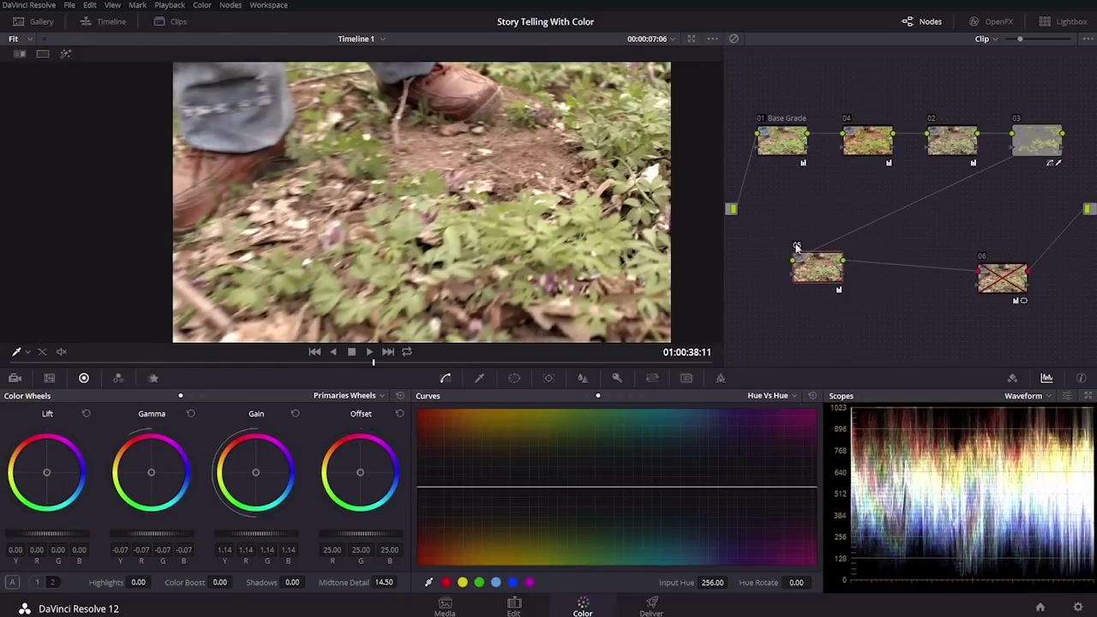
mouse_move(975, 253)
mouse_down()
mouse_move(945, 242)
mouse_move(961, 269)
mouse_up()
click(951, 243)
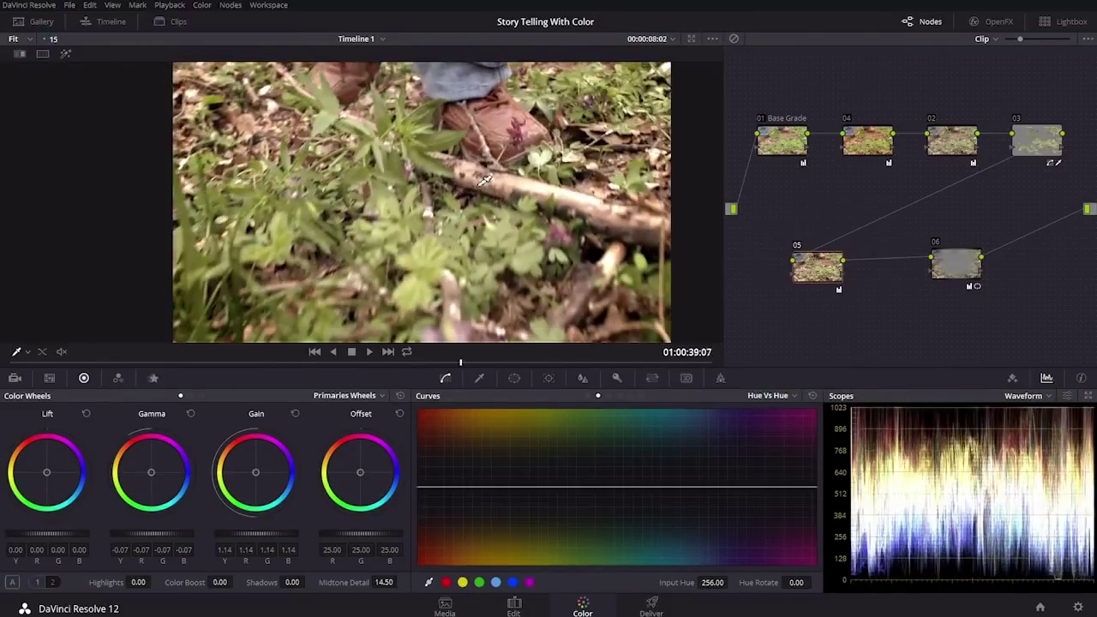
key(alt+f)
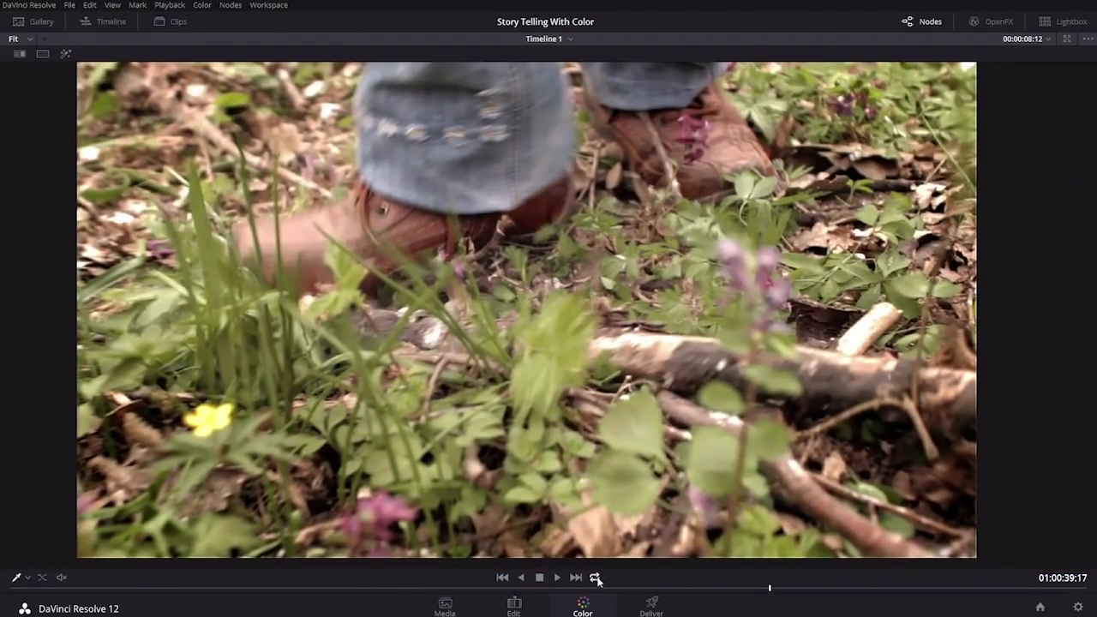
click(595, 577)
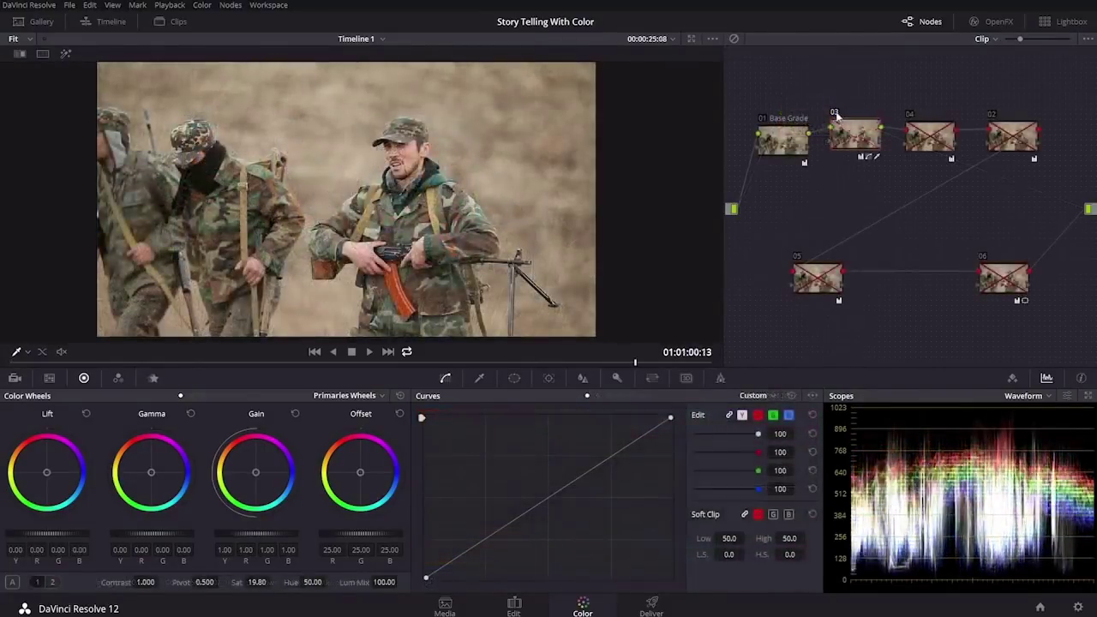
Step: Re-enable the soldiers clip's nodes 03, 04 and 02, inspecting node 02's settings
click(835, 113)
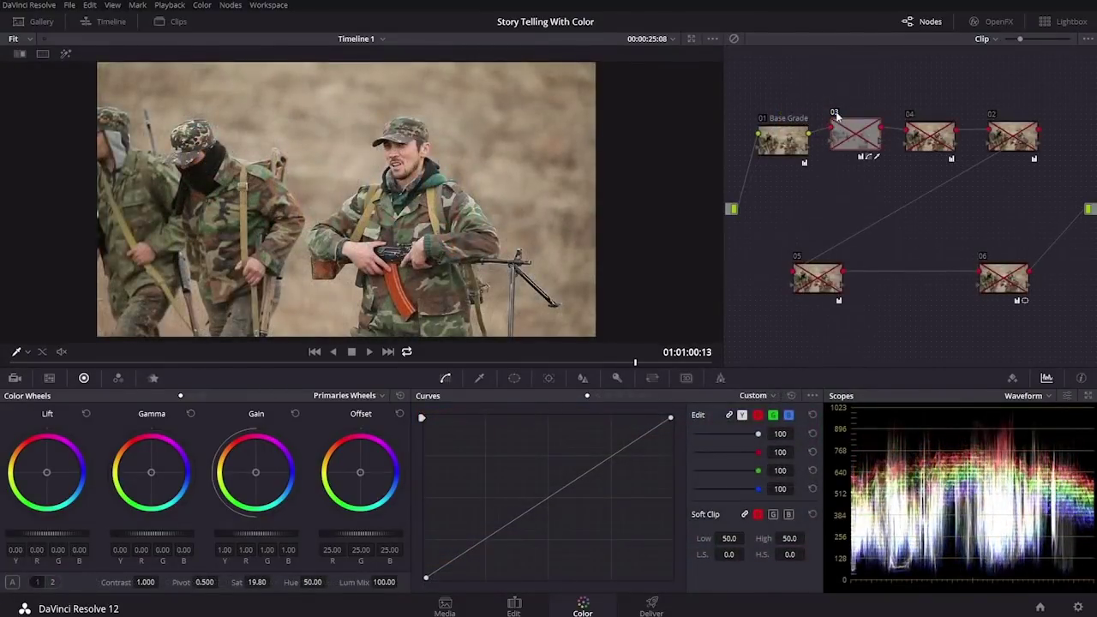
click(836, 113)
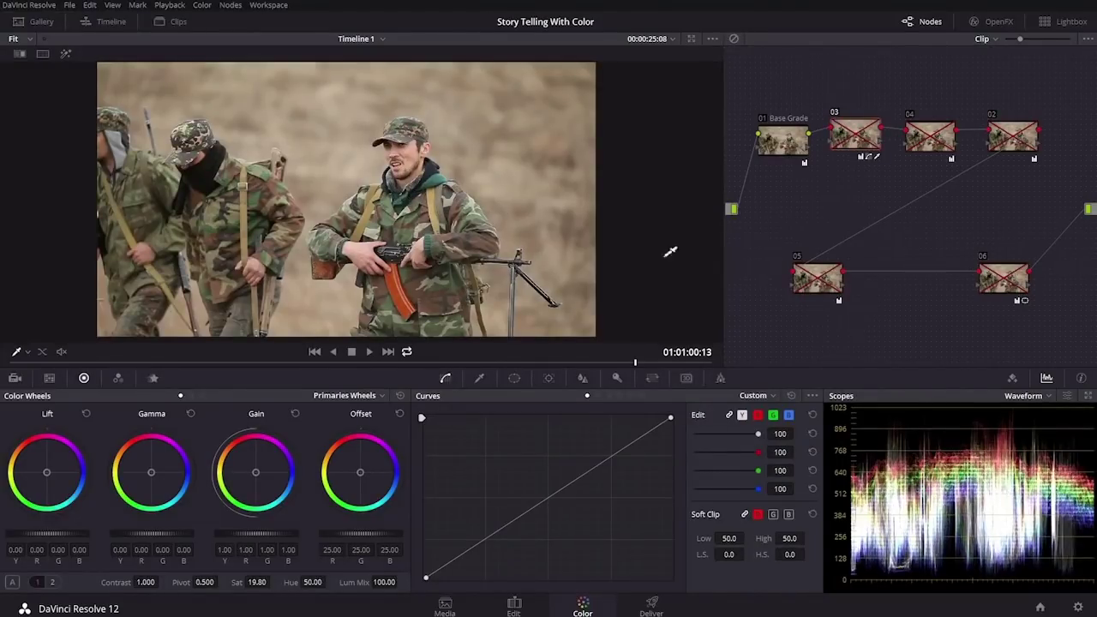
click(833, 114)
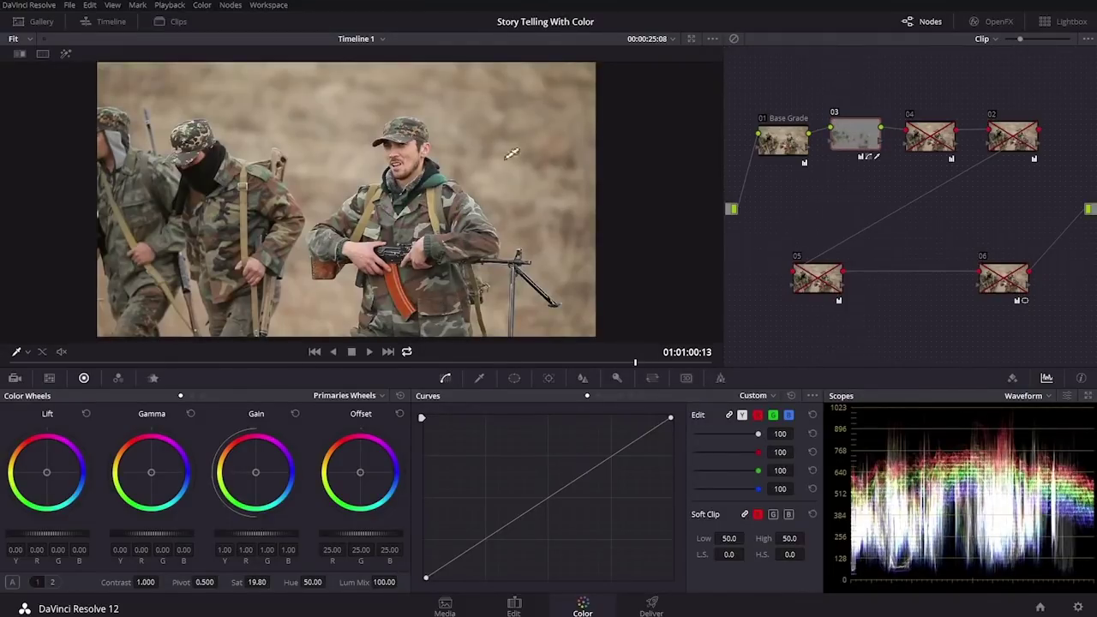
click(910, 117)
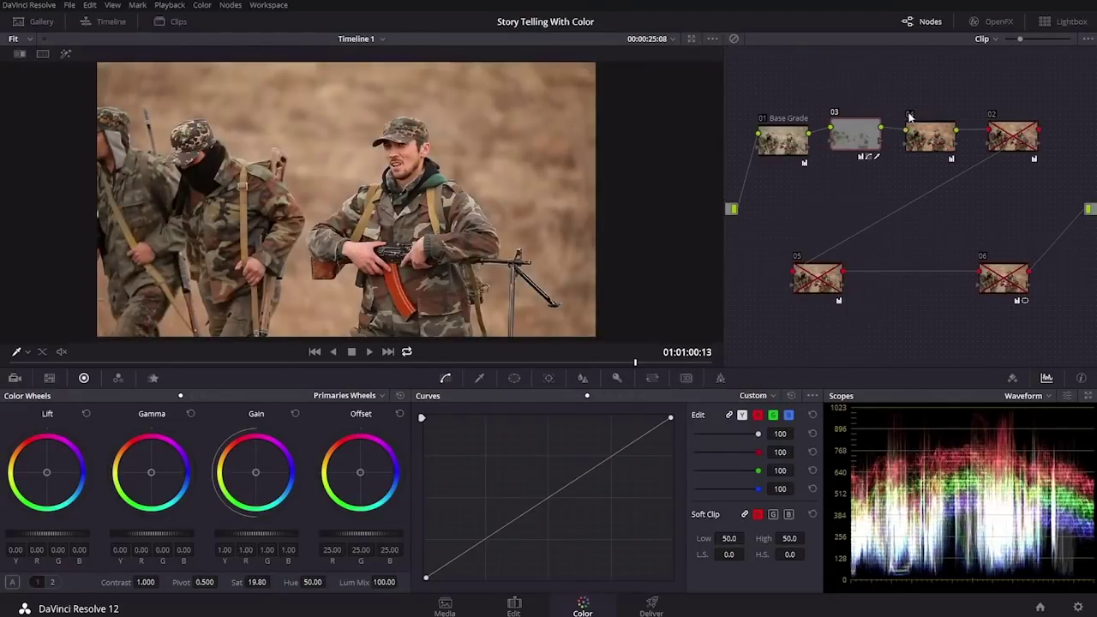
click(991, 116)
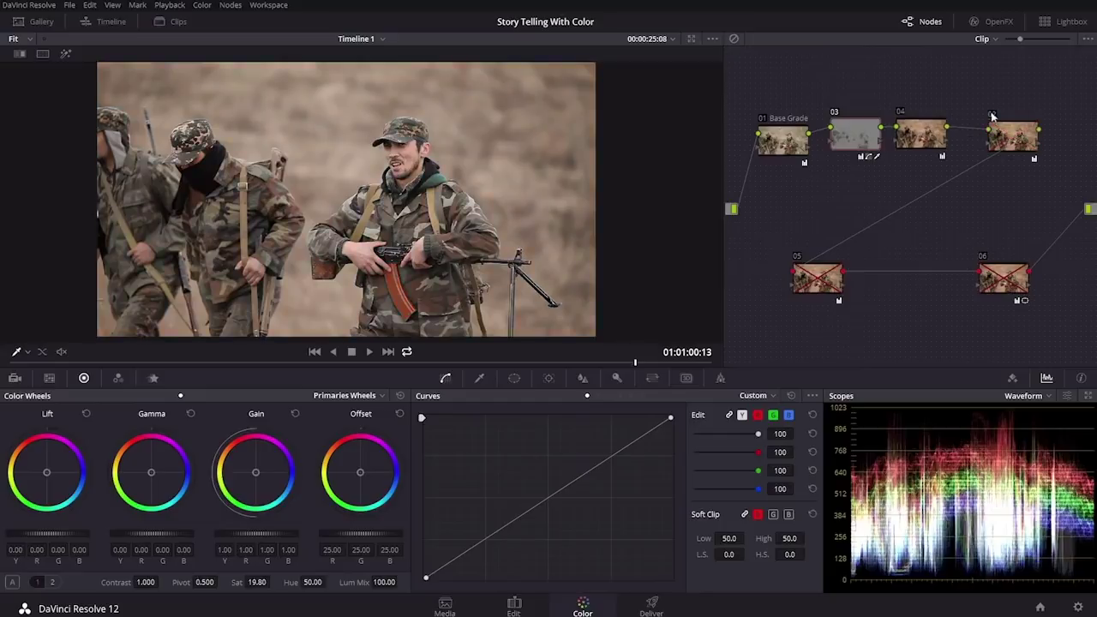
click(1004, 139)
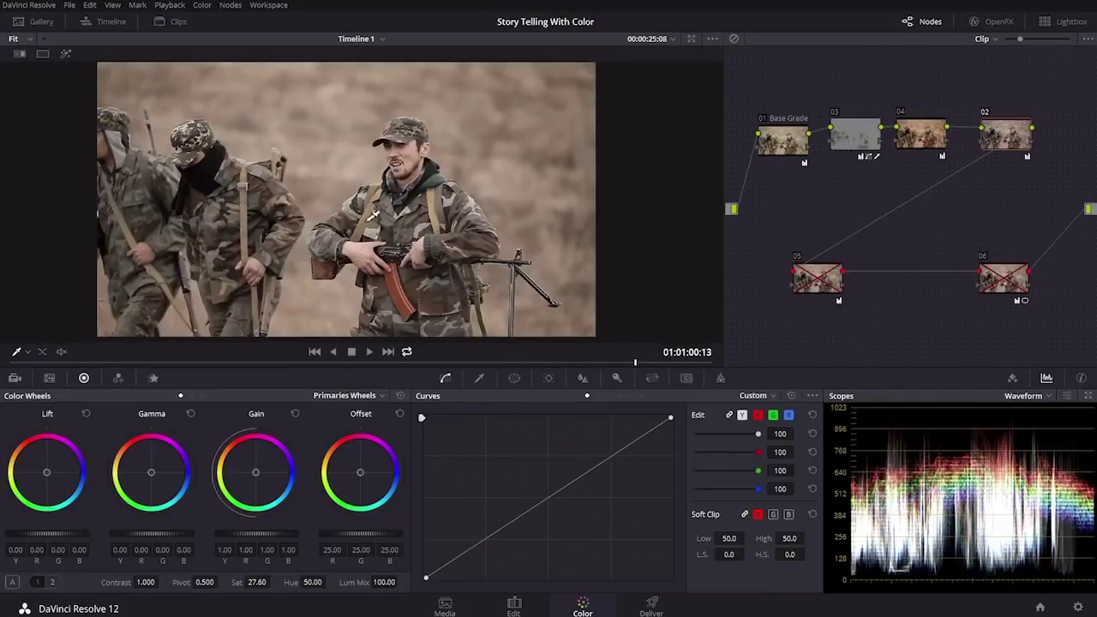
Step: Re-enable nodes 05 and 06, scrub to review the full grade, then move to the ocean clip
click(797, 262)
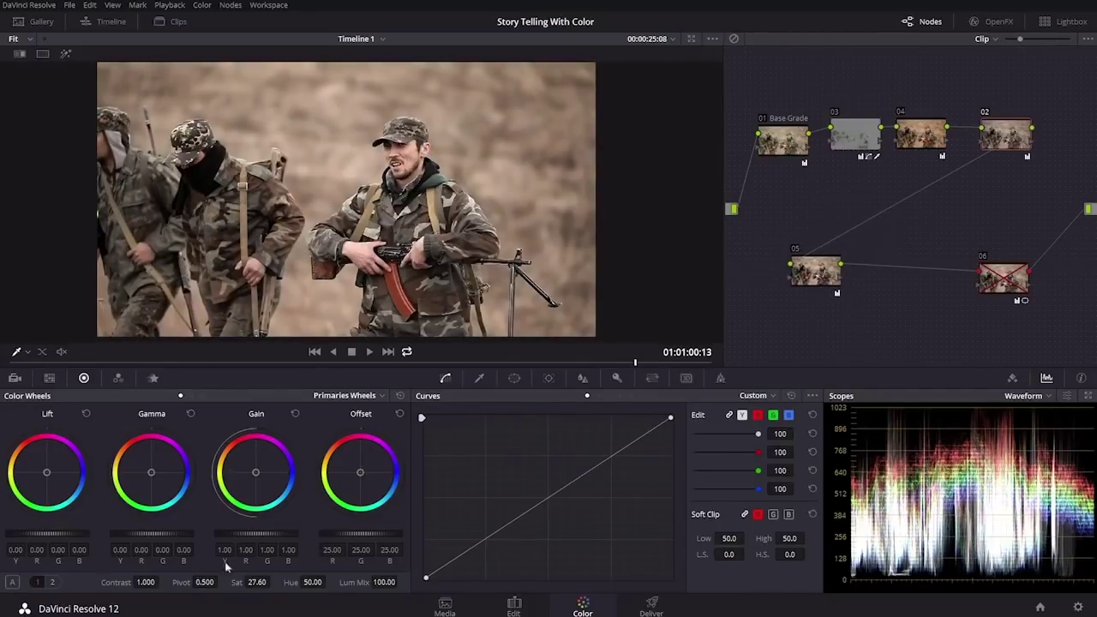
click(52, 582)
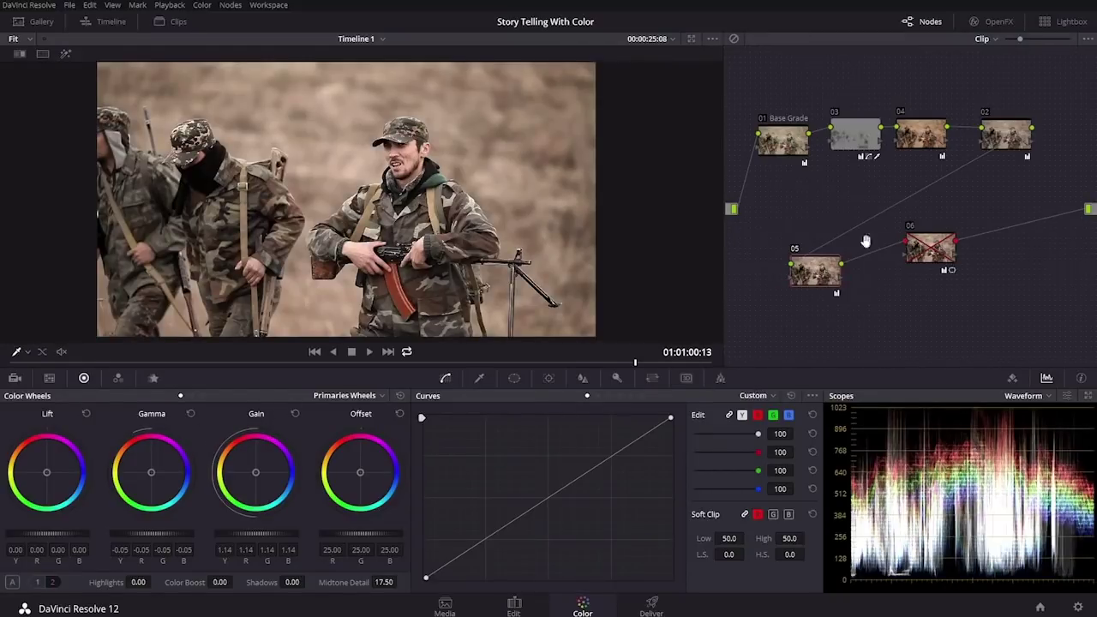
click(795, 249)
click(795, 250)
click(910, 226)
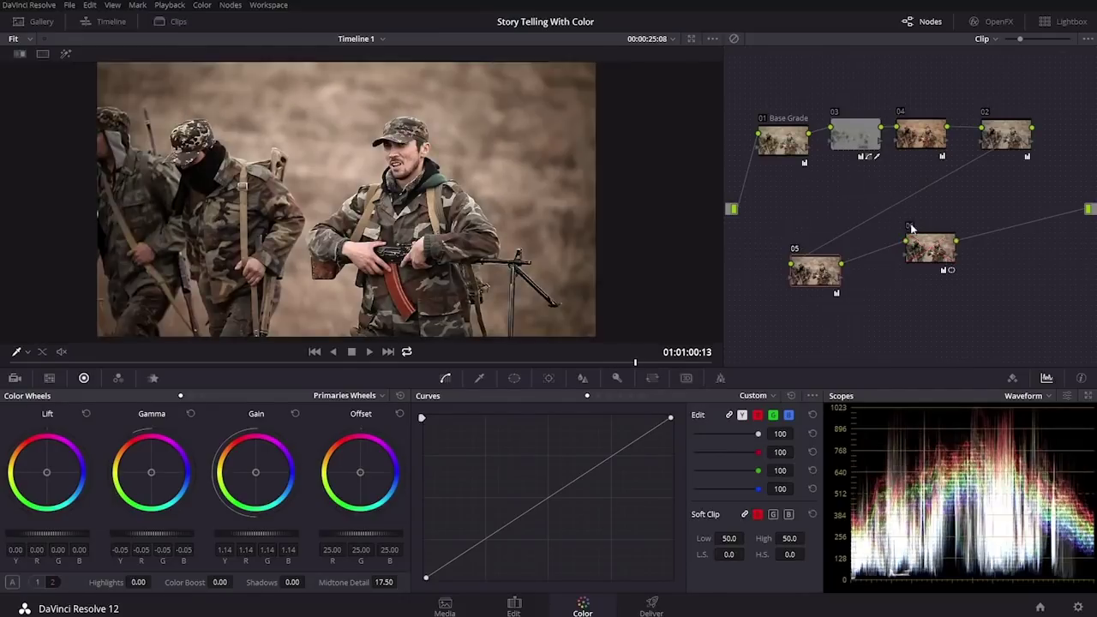
drag(274, 365, 582, 381)
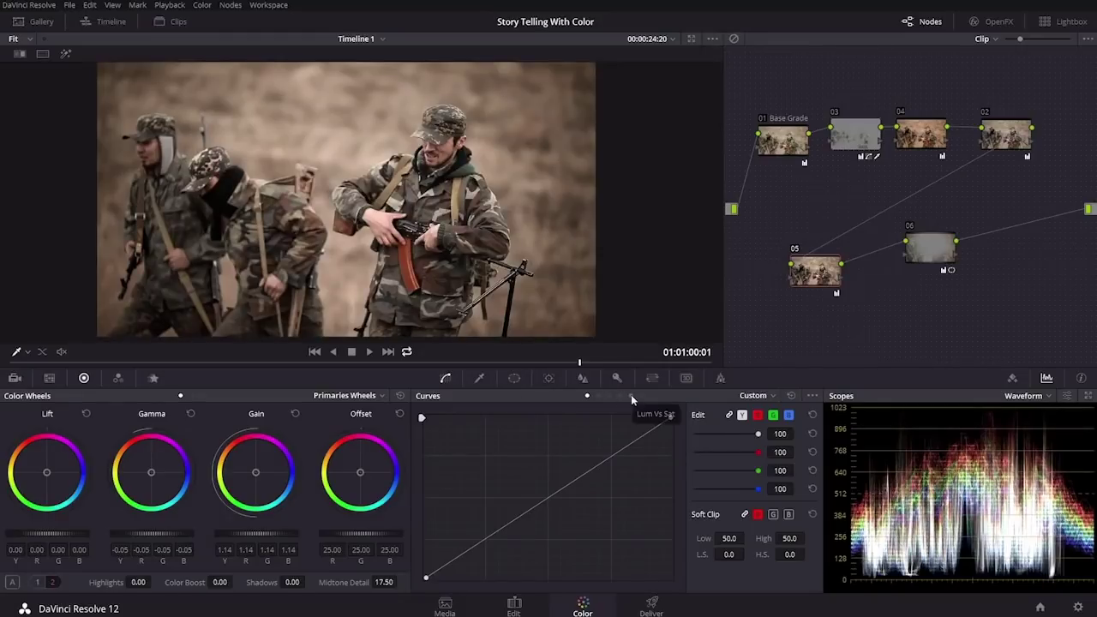
key(Down)
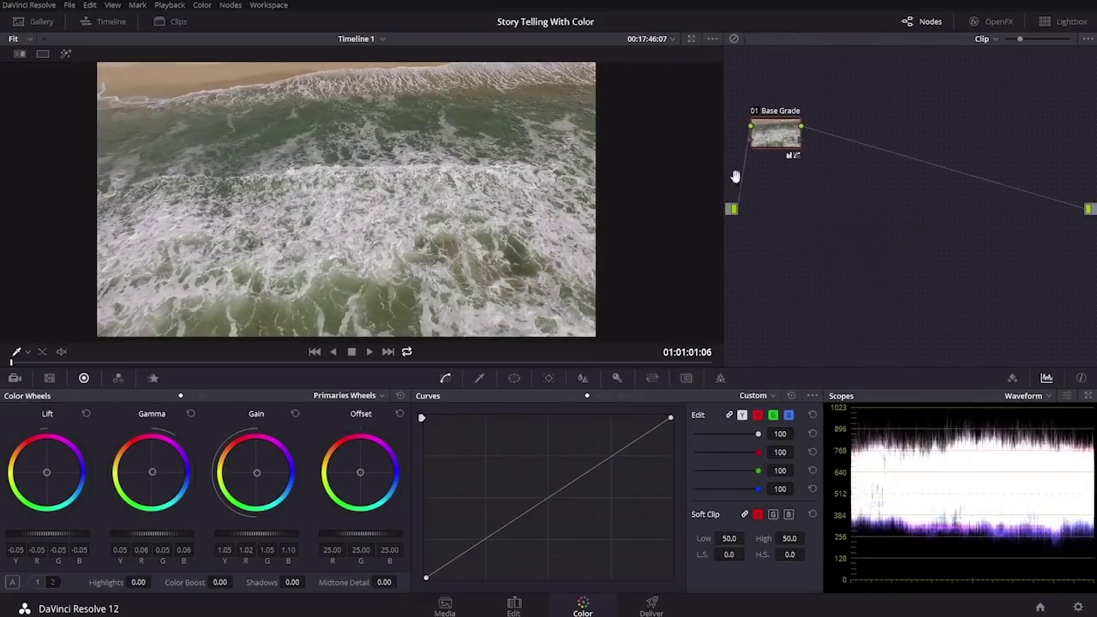
Step: Load the beach clip's saved grade Version 5 and scrub through the surf frames
drag(403, 362, 522, 362)
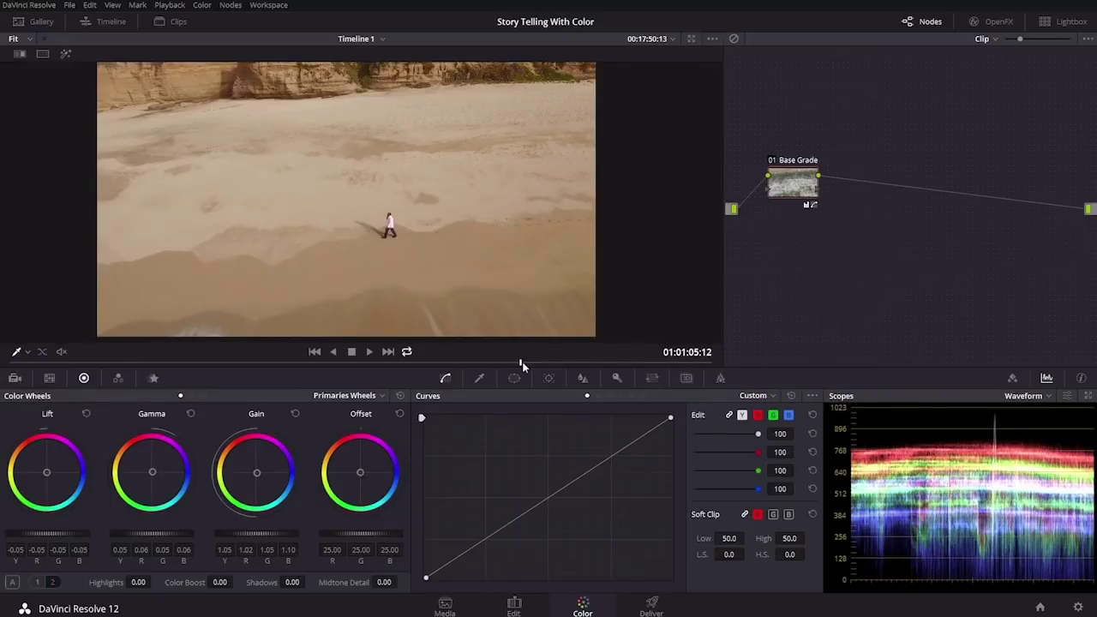
key(ctrl+n)
key(ctrl+n)
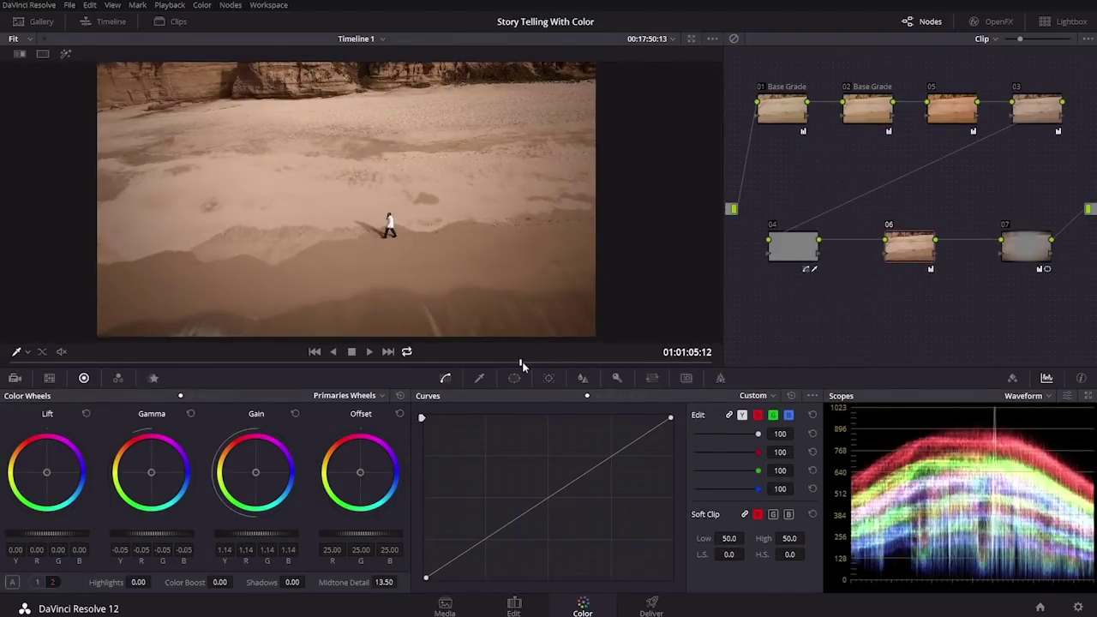
click(360, 363)
drag(355, 363, 228, 358)
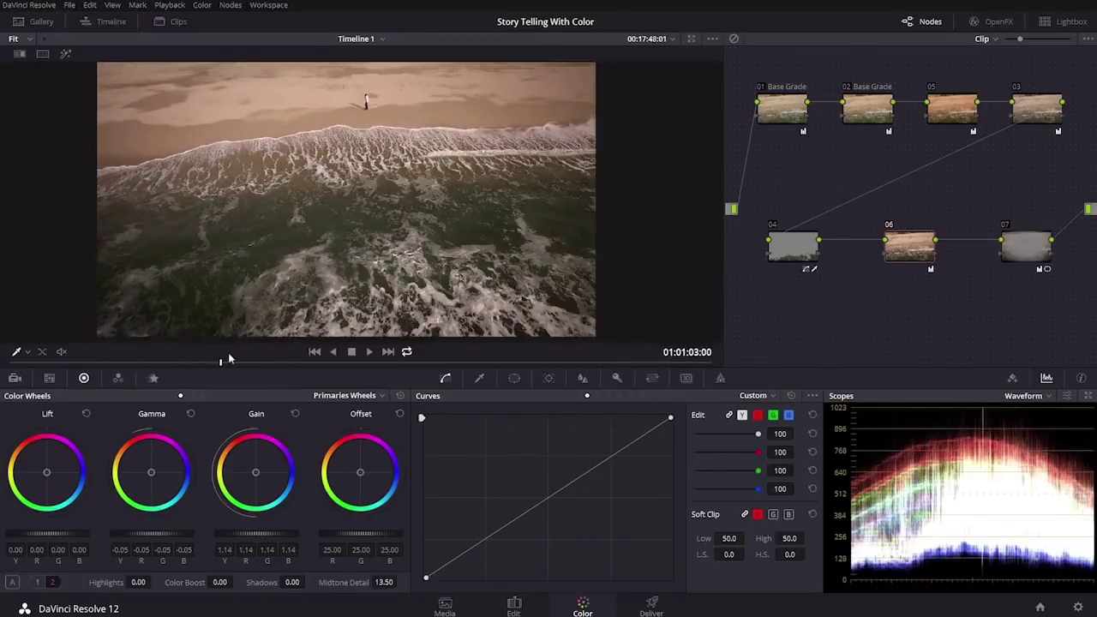
Step: Flip between the surf and soldiers clips, play the soldiers clip, then step back a clip
key(Up)
key(Down)
key(Up)
key(Down)
key(Up)
key(space)
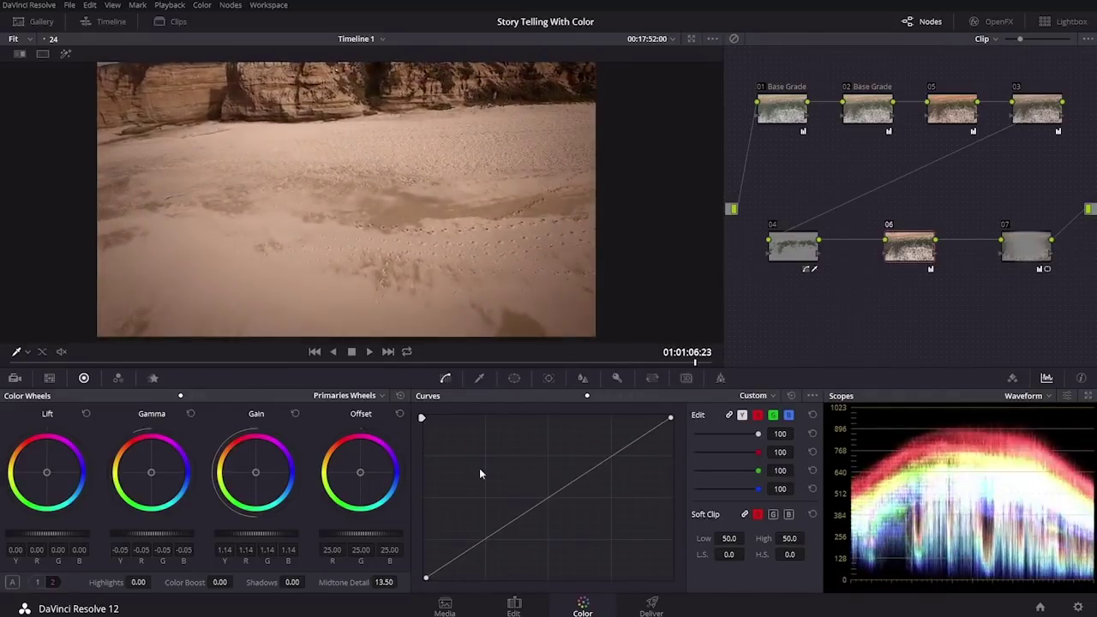
key(Up)
Step: Return to the ocean clip and disable nodes 06 through 02 to see the ungraded shot
key(Up)
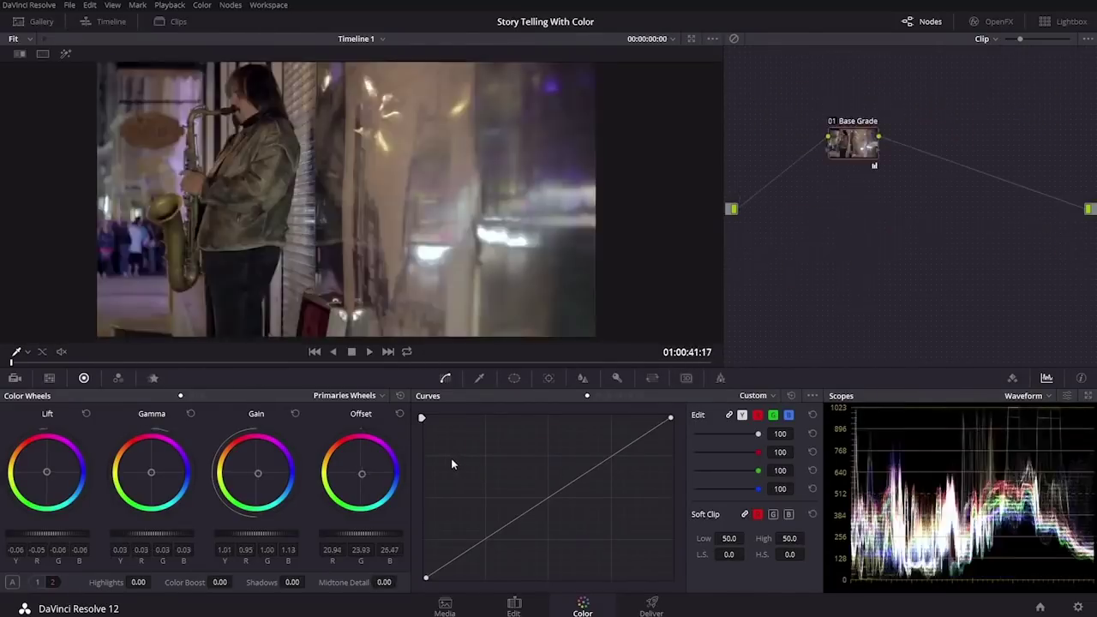
key(Up)
key(Up)
key(Up)
key(Up)
key(Up)
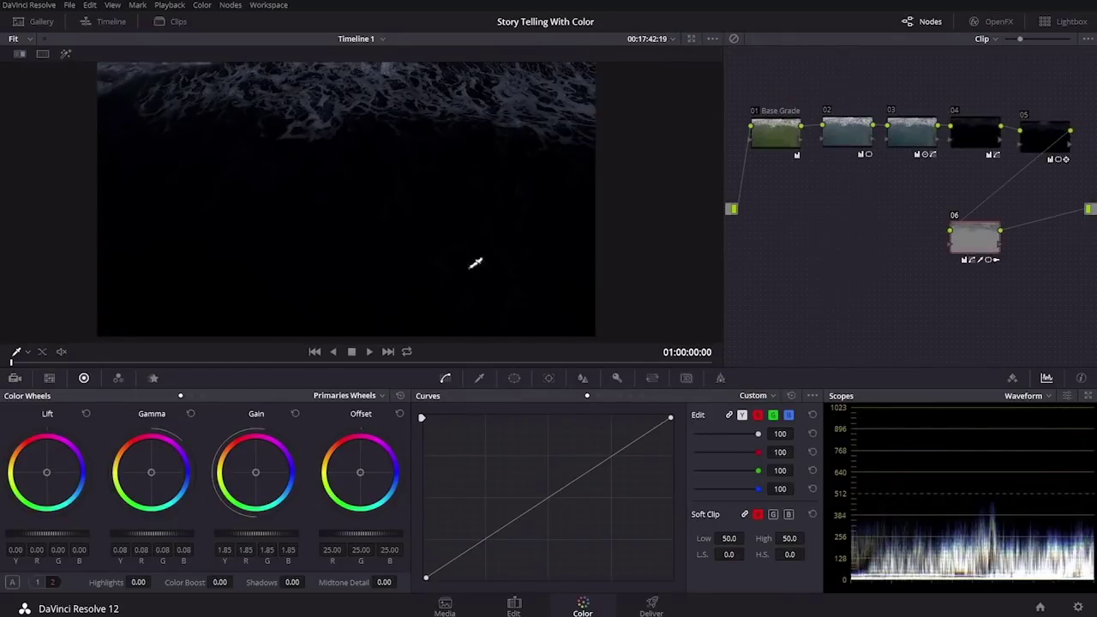
drag(317, 366, 469, 364)
key(space)
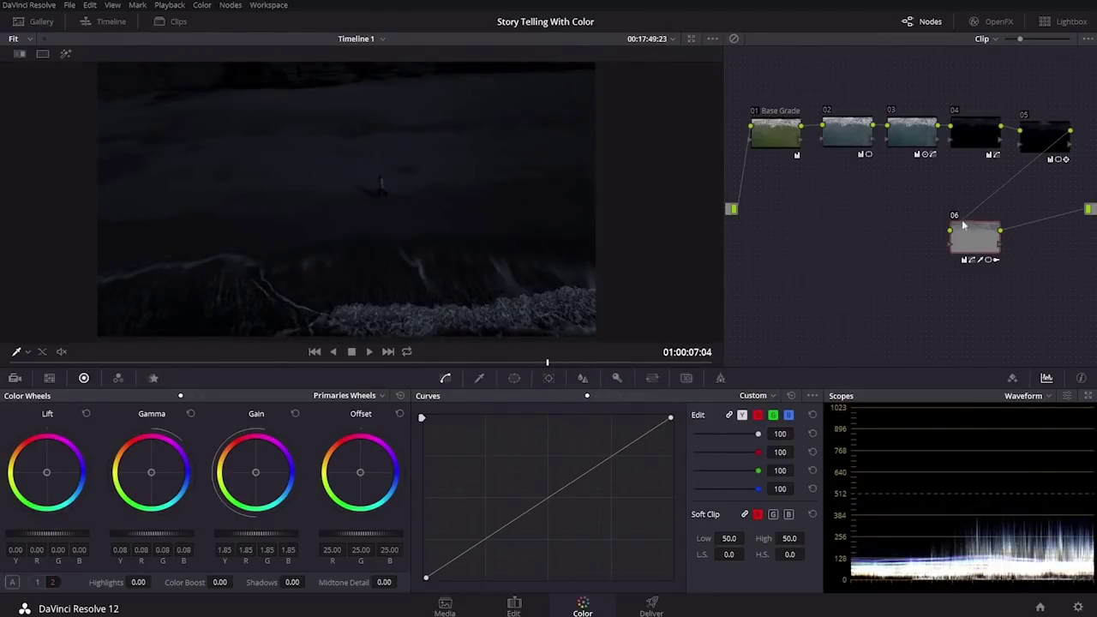
key(ctrl+d)
click(1024, 115)
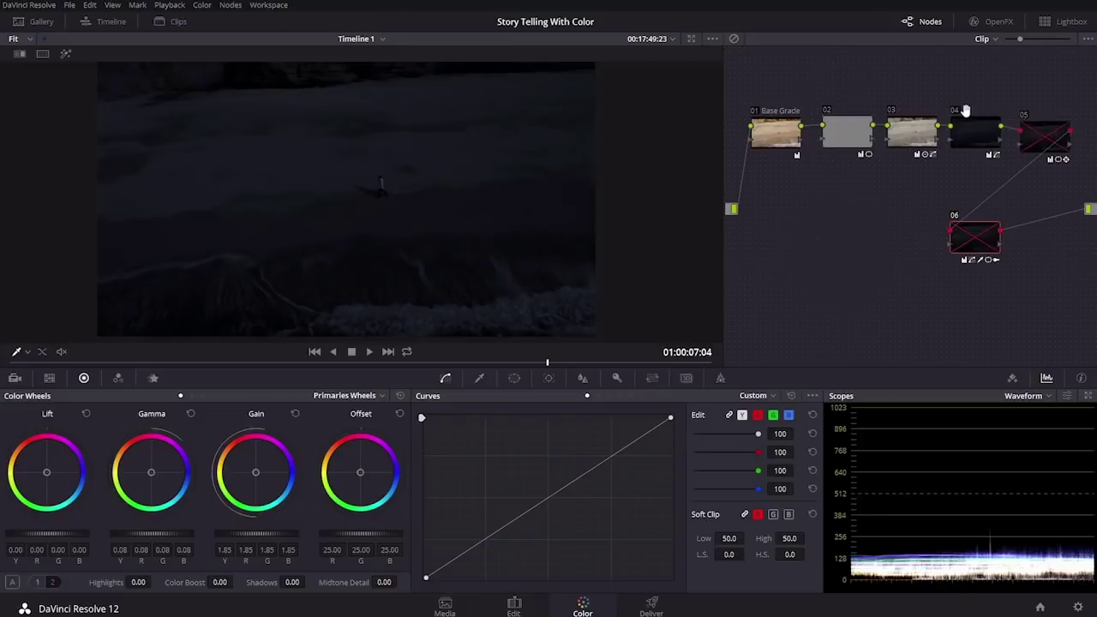
click(954, 109)
click(891, 110)
click(830, 112)
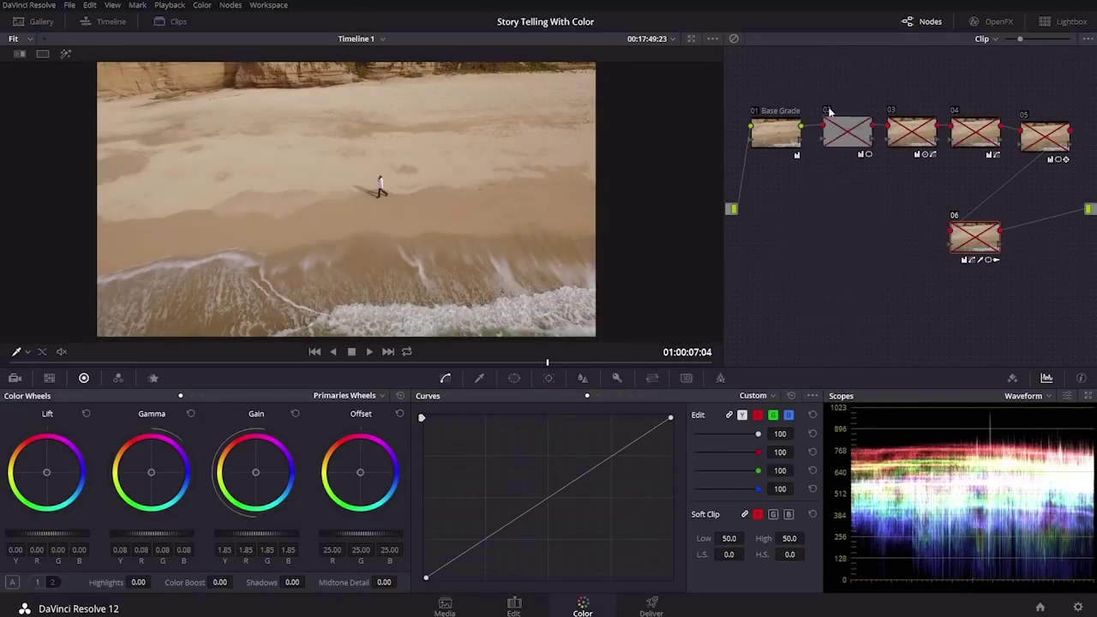
drag(850, 147, 854, 148)
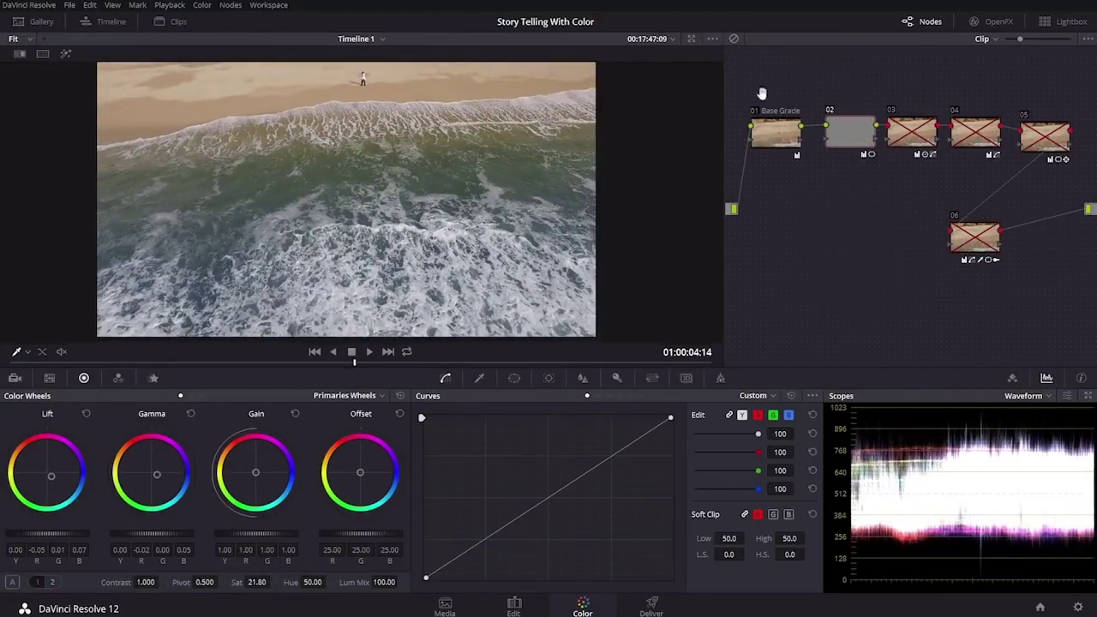
Step: Re-enable nodes 02, 03 and 04, inspecting each node's settings
click(829, 111)
click(829, 110)
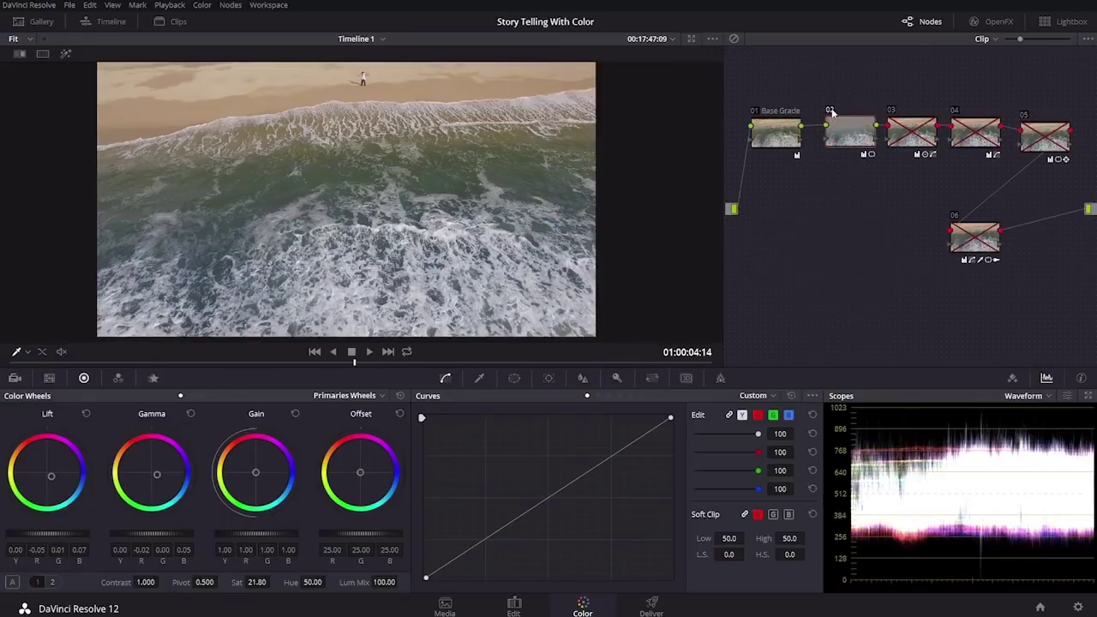
click(891, 111)
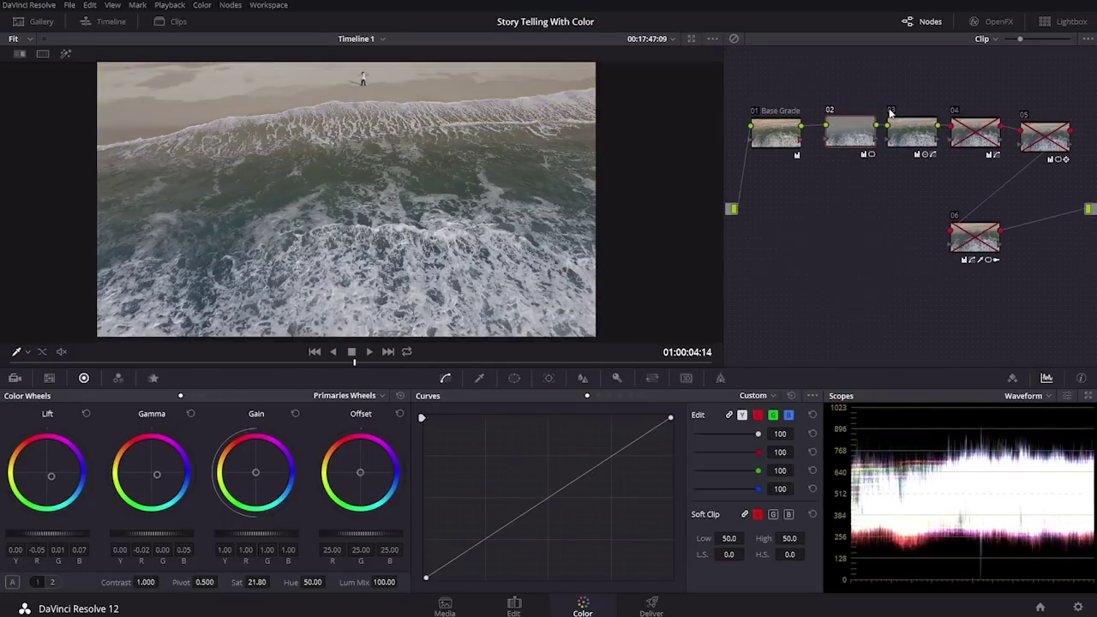
click(915, 135)
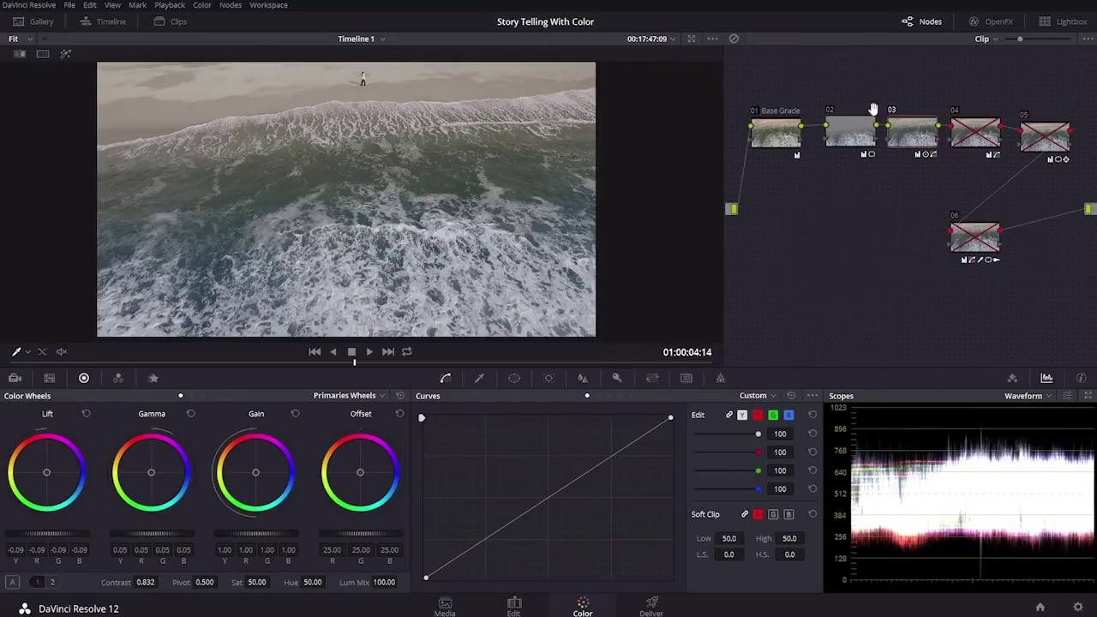
click(953, 111)
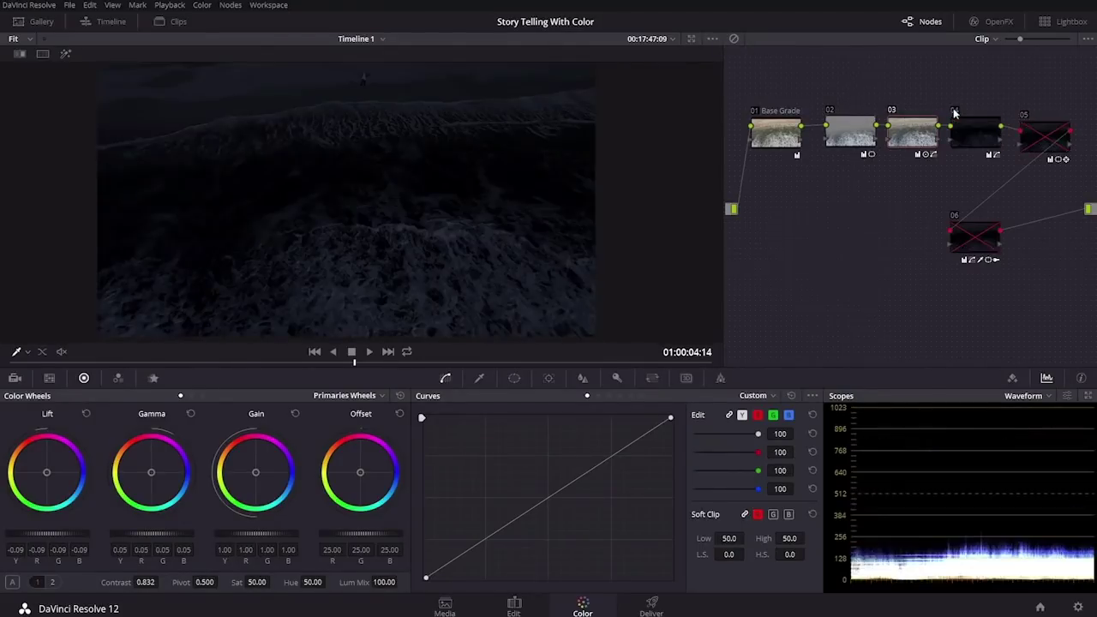
drag(970, 130, 979, 130)
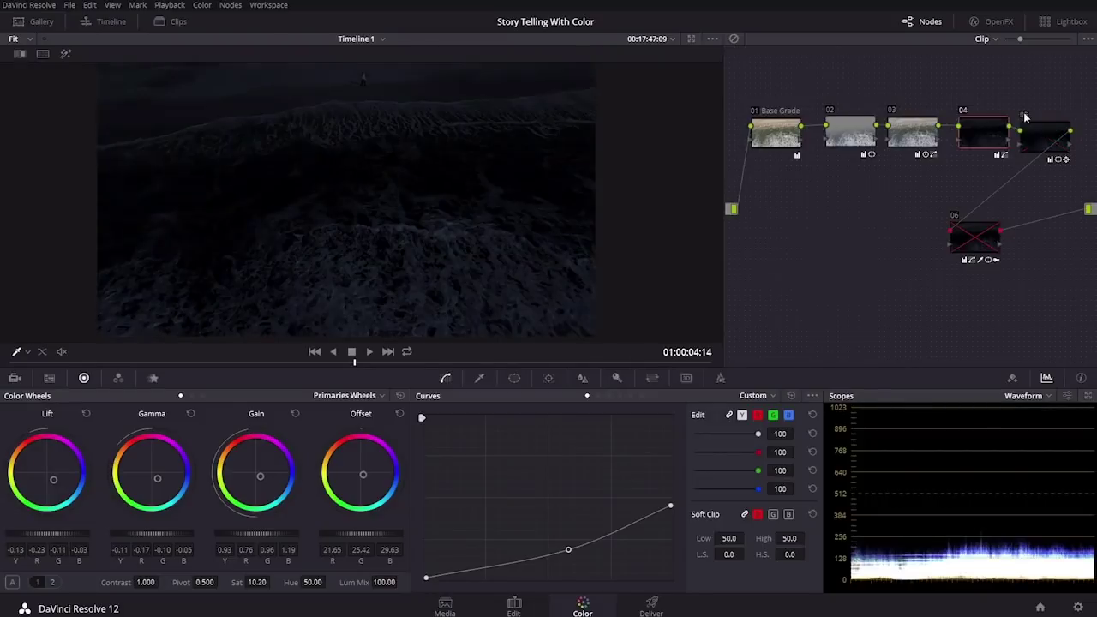
Step: Select node 05 and show its circle window, Size 17.27, around the figure
drag(202, 363, 501, 358)
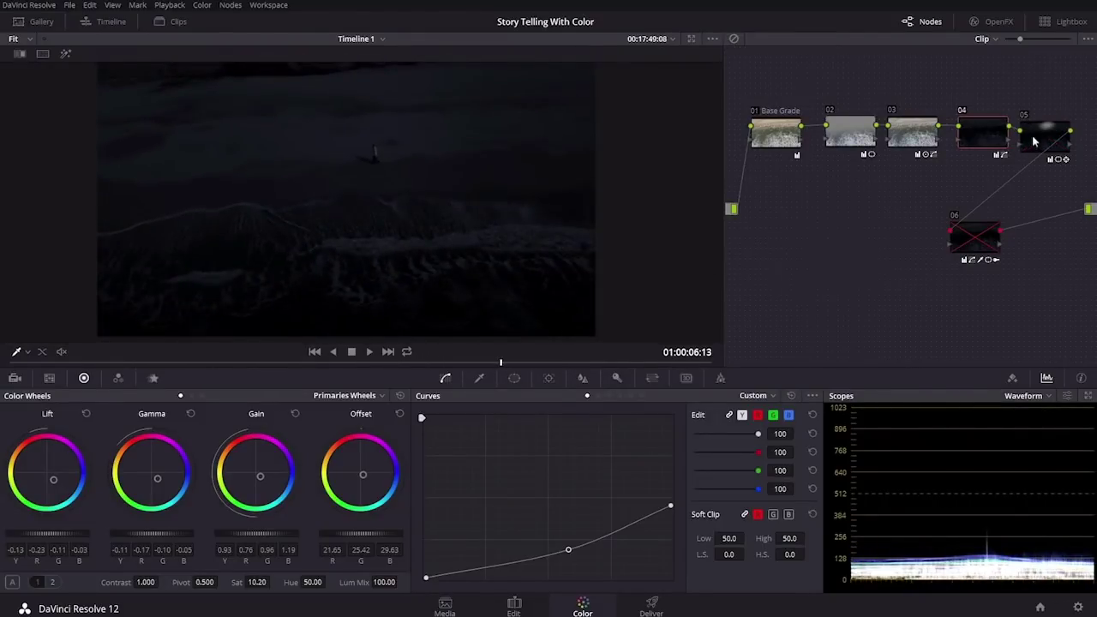
click(1031, 135)
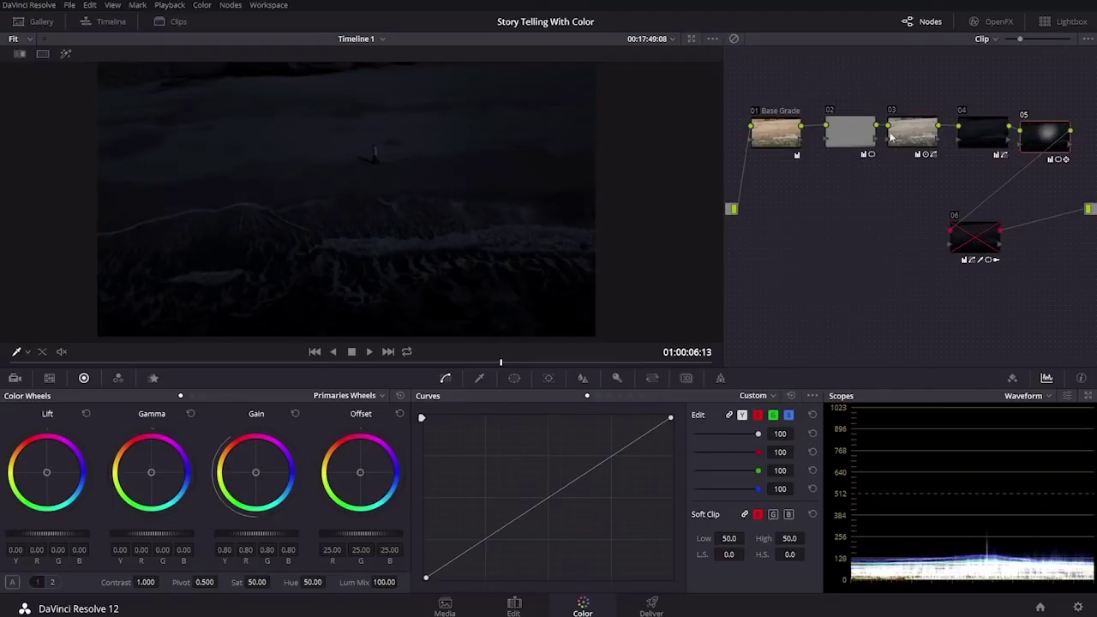
drag(355, 361, 569, 363)
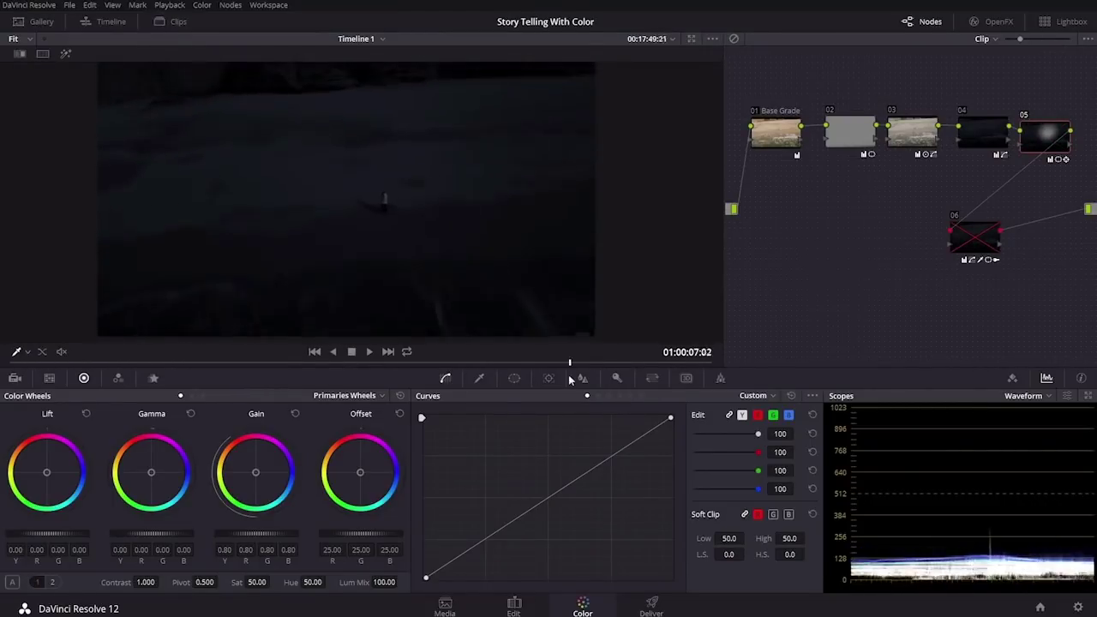
click(514, 378)
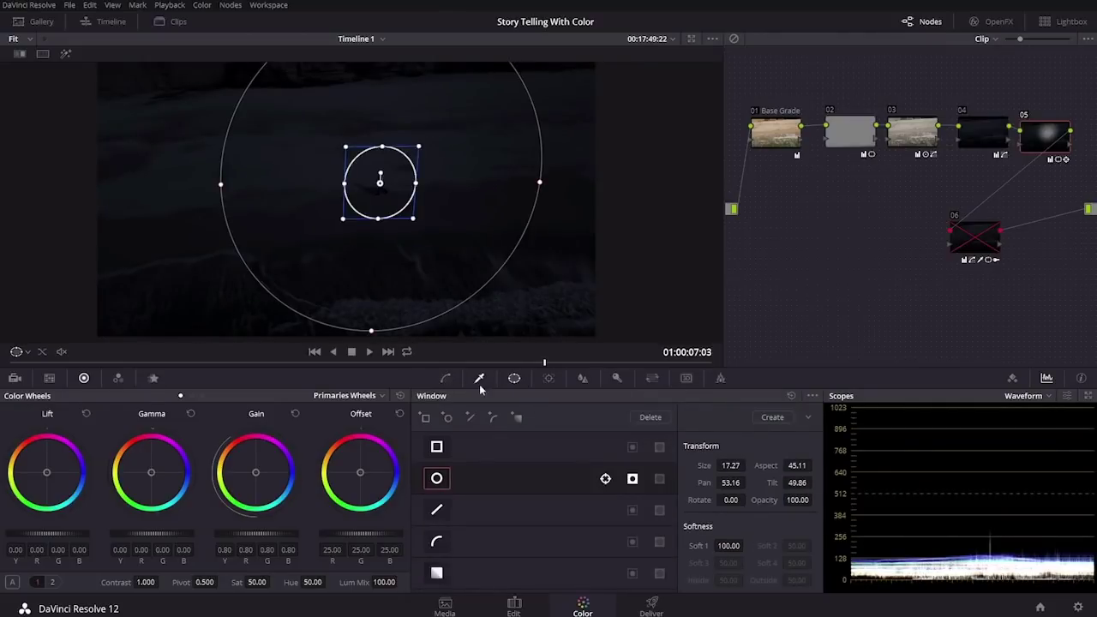
Step: Show node 05's qualifier settings and move node 06 up and right in the graph
drag(497, 363, 567, 377)
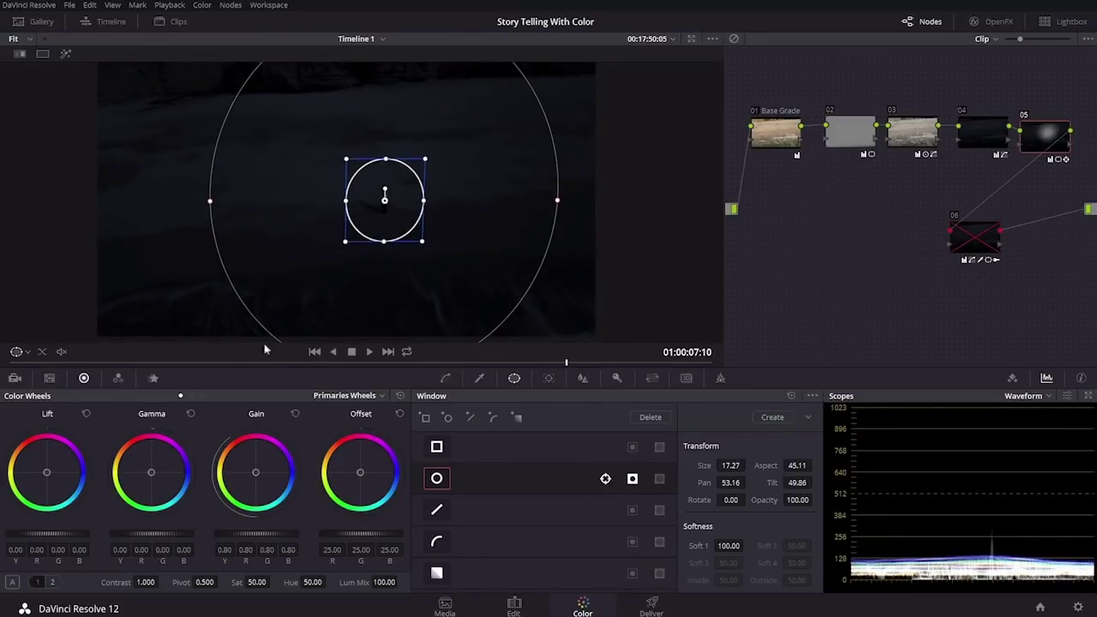
click(479, 378)
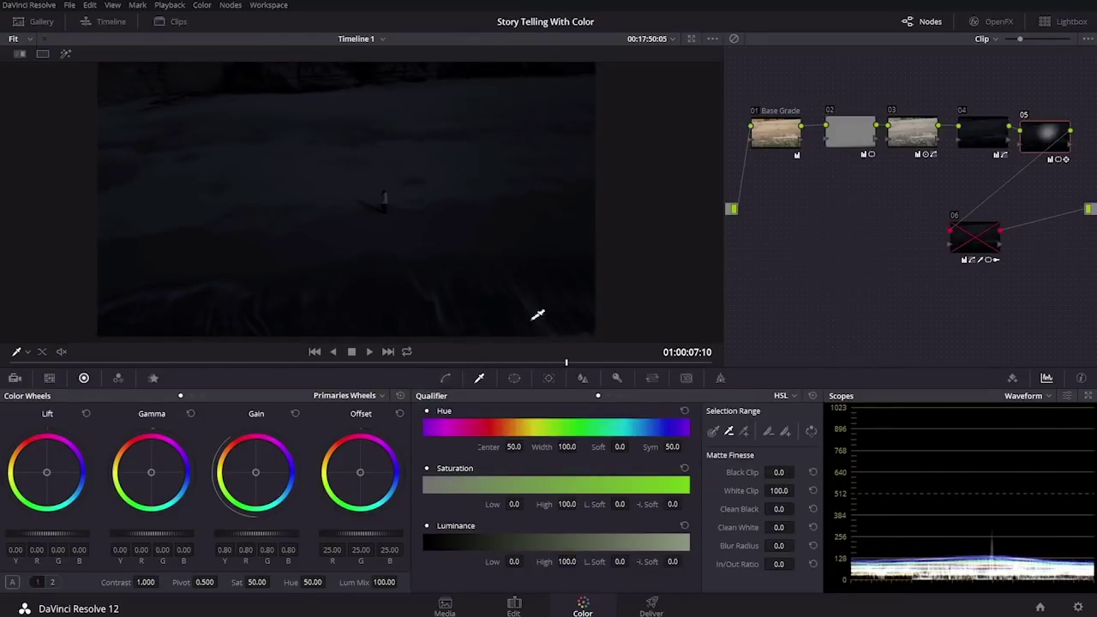
drag(962, 230, 975, 218)
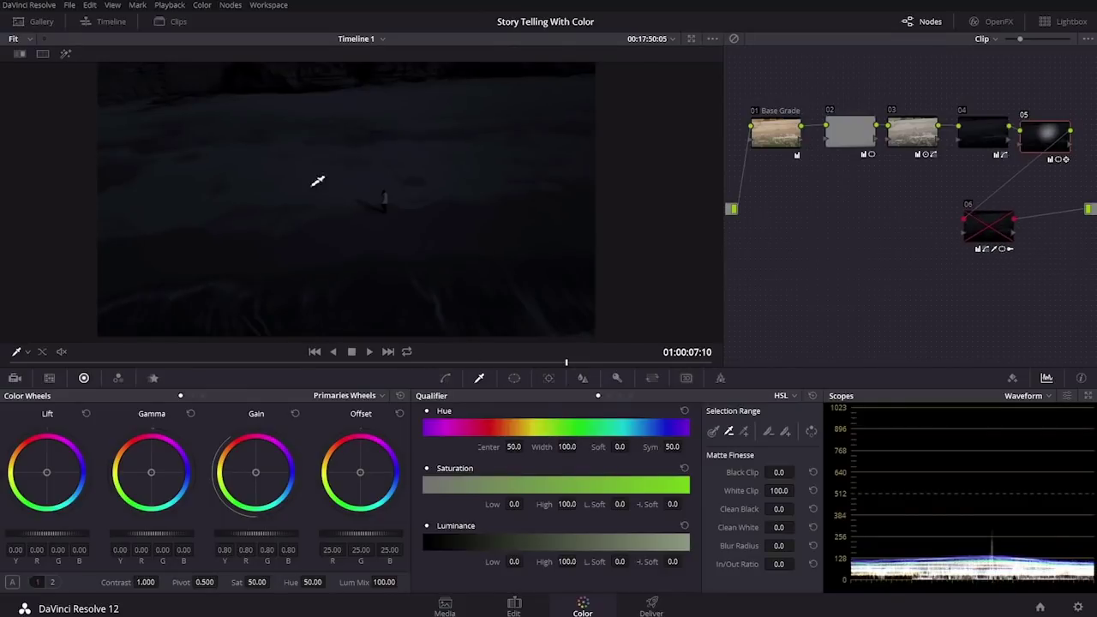
drag(376, 362, 466, 363)
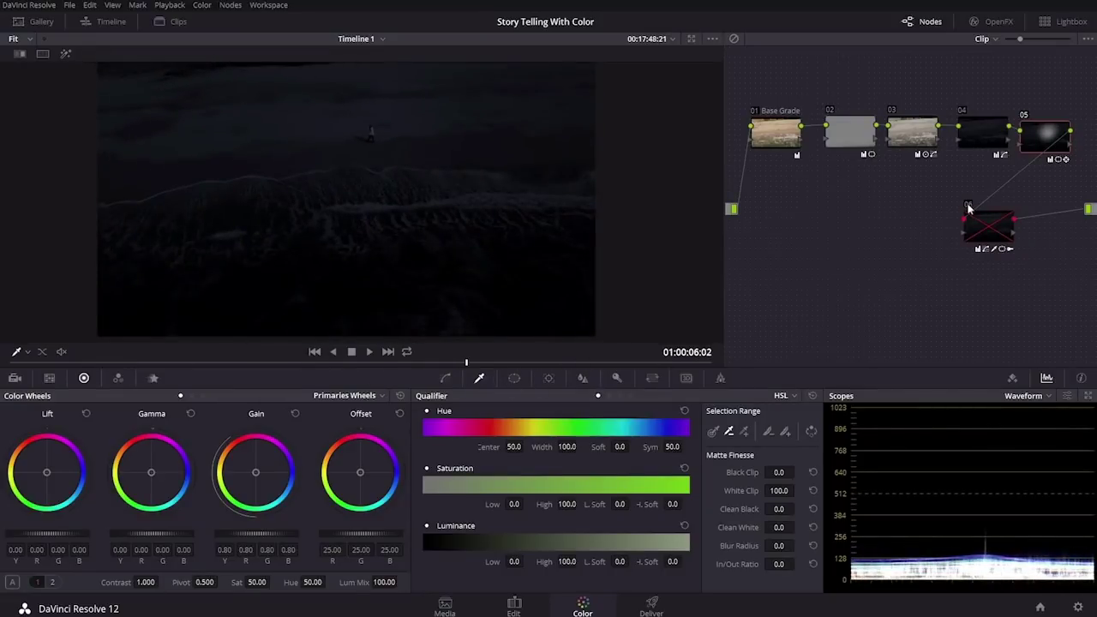
Step: Preview node 06 enabled, nudge it down-right, then disable it again while scrubbing the clip
key(ctrl+d)
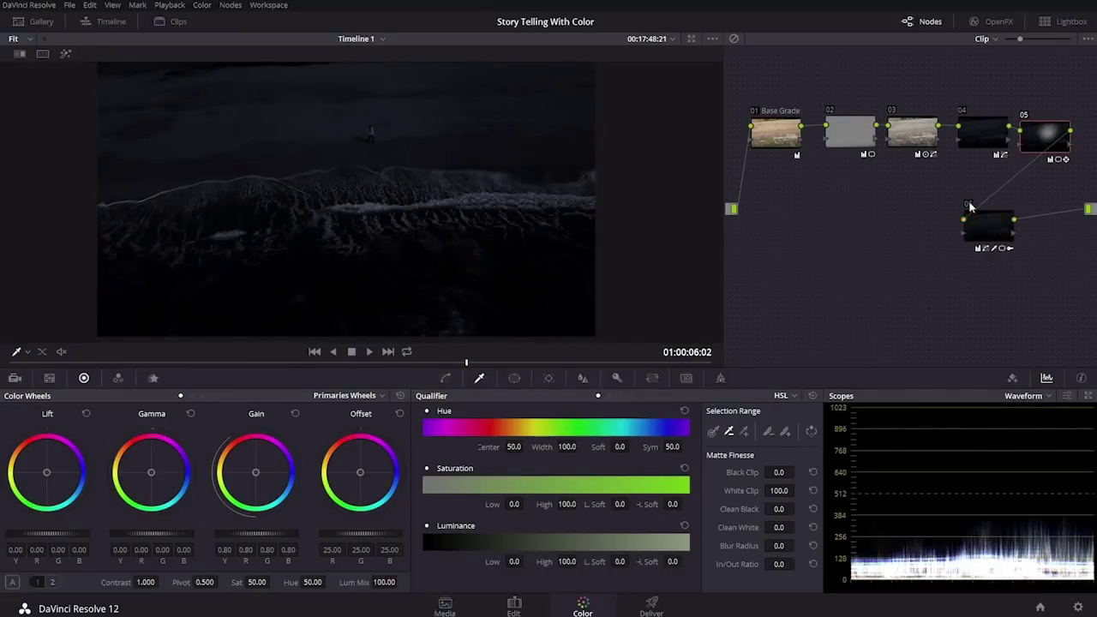
drag(984, 229, 997, 247)
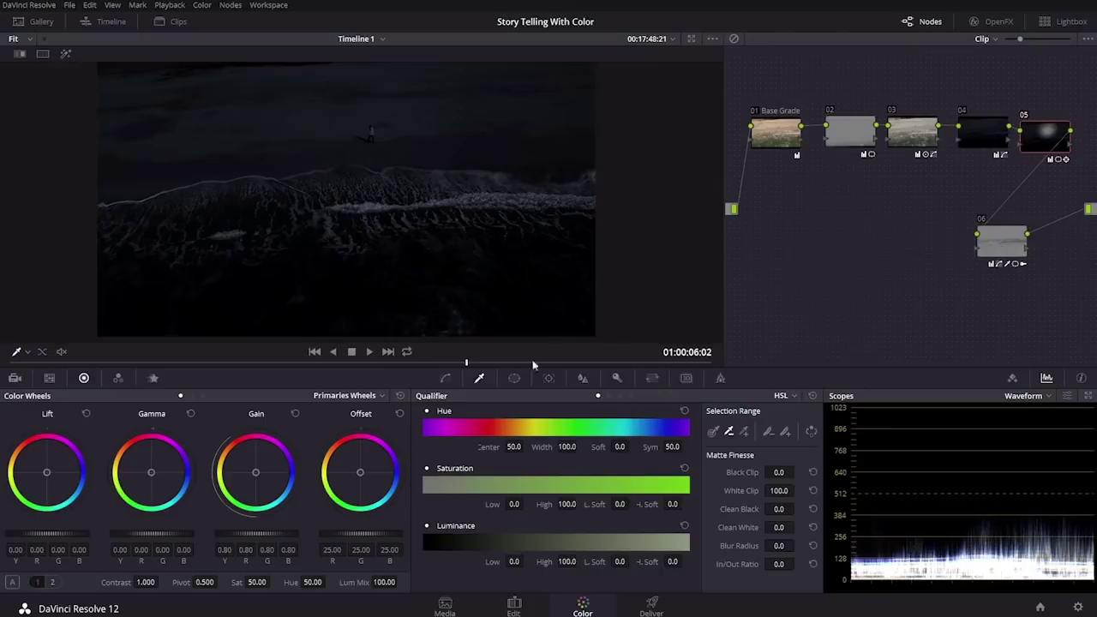
drag(435, 363, 273, 357)
key(ctrl+d)
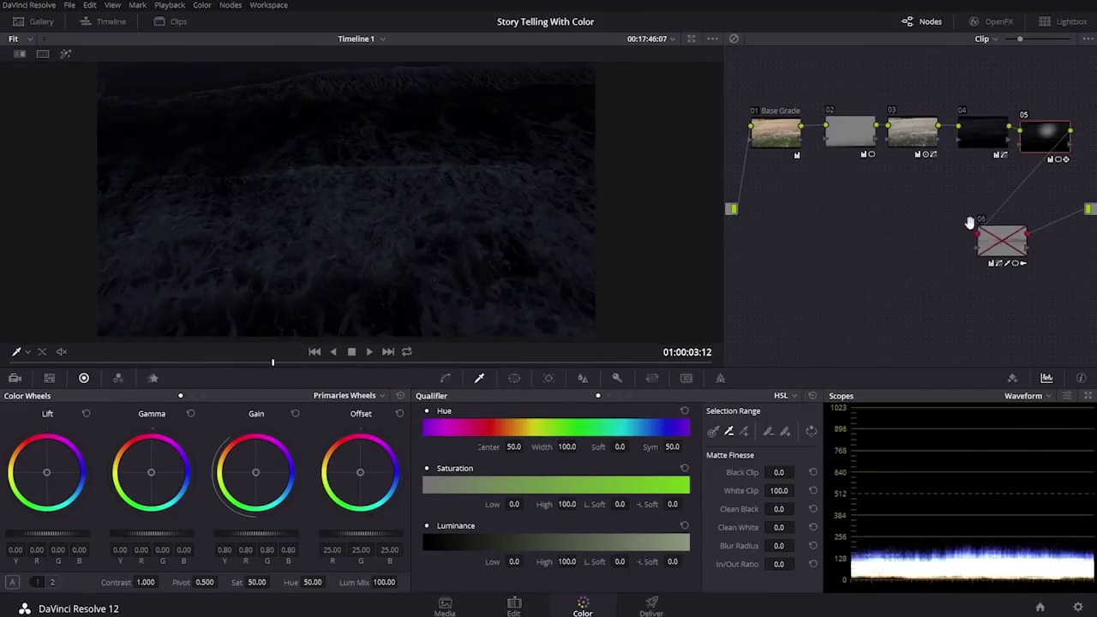
drag(410, 361, 603, 362)
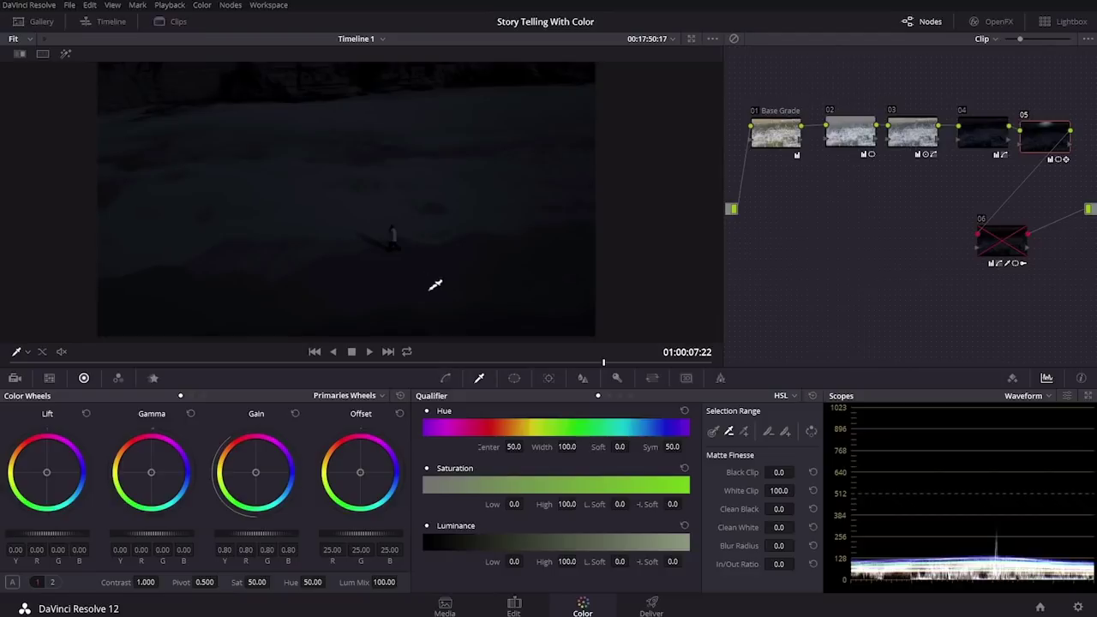
drag(427, 363, 410, 340)
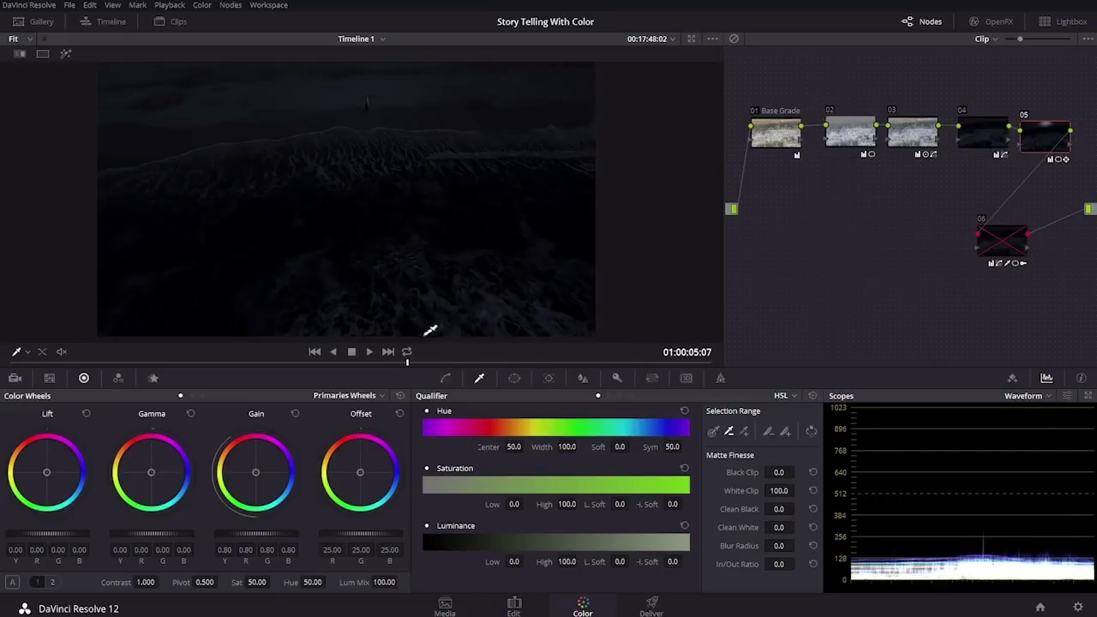
drag(469, 361, 510, 363)
drag(425, 363, 145, 363)
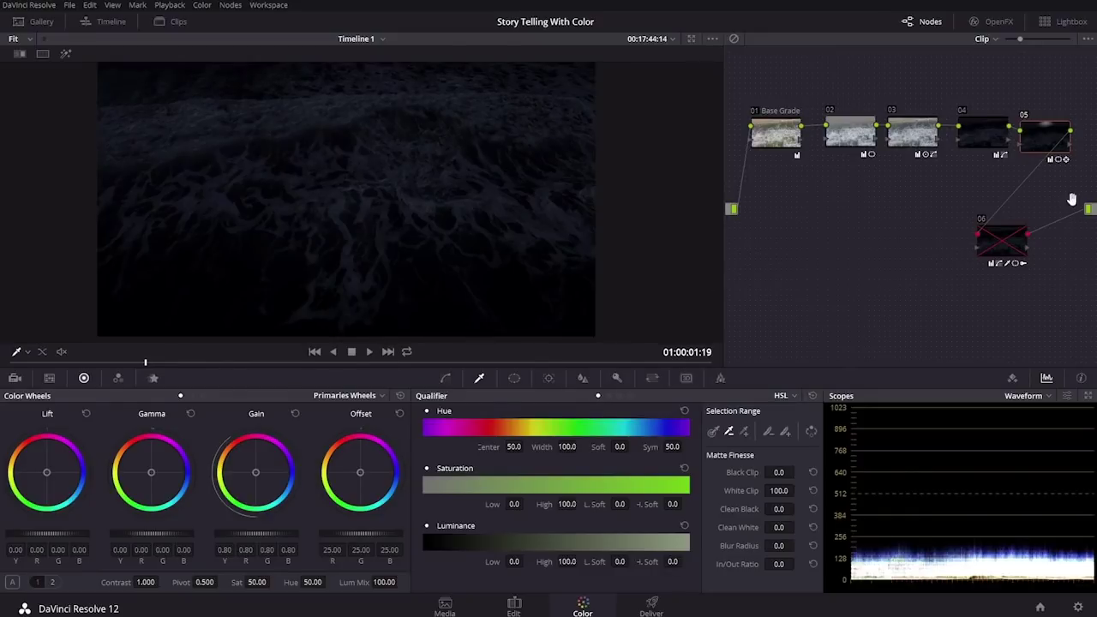
Step: Re-enable node 06, highlight its qualifier matte, and check its windows across the clip
click(982, 217)
click(835, 282)
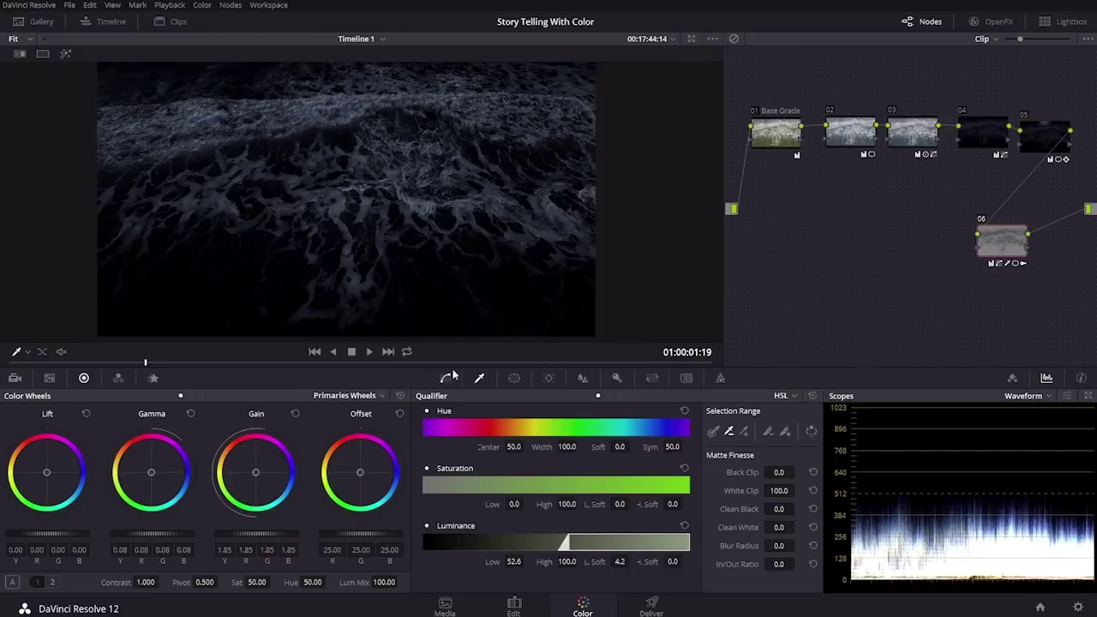
key(shift+h)
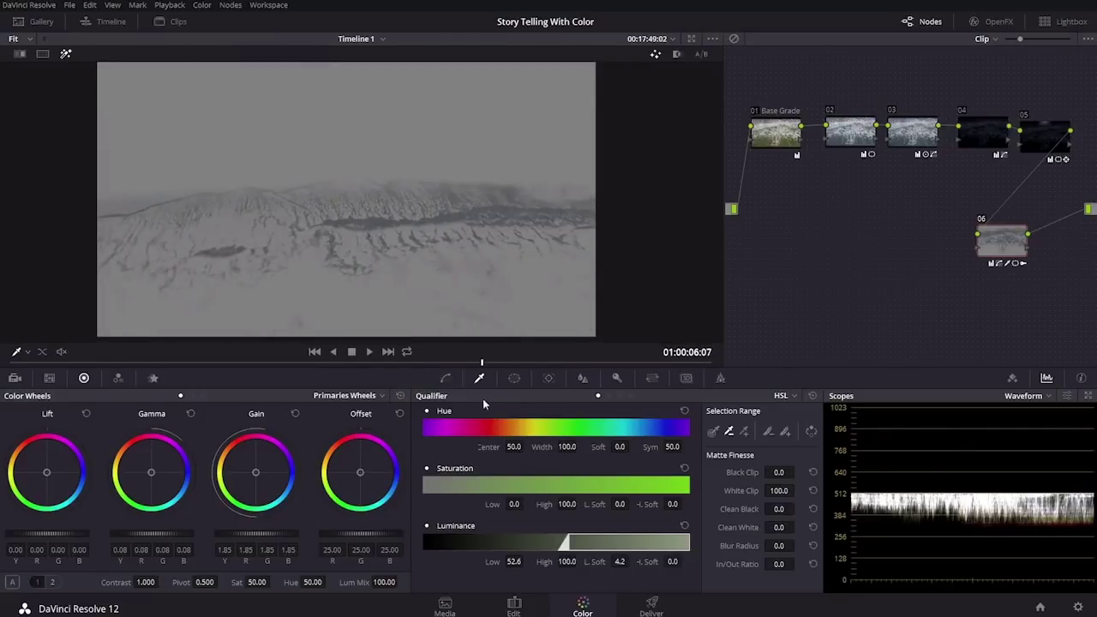
click(516, 379)
drag(397, 366, 343, 374)
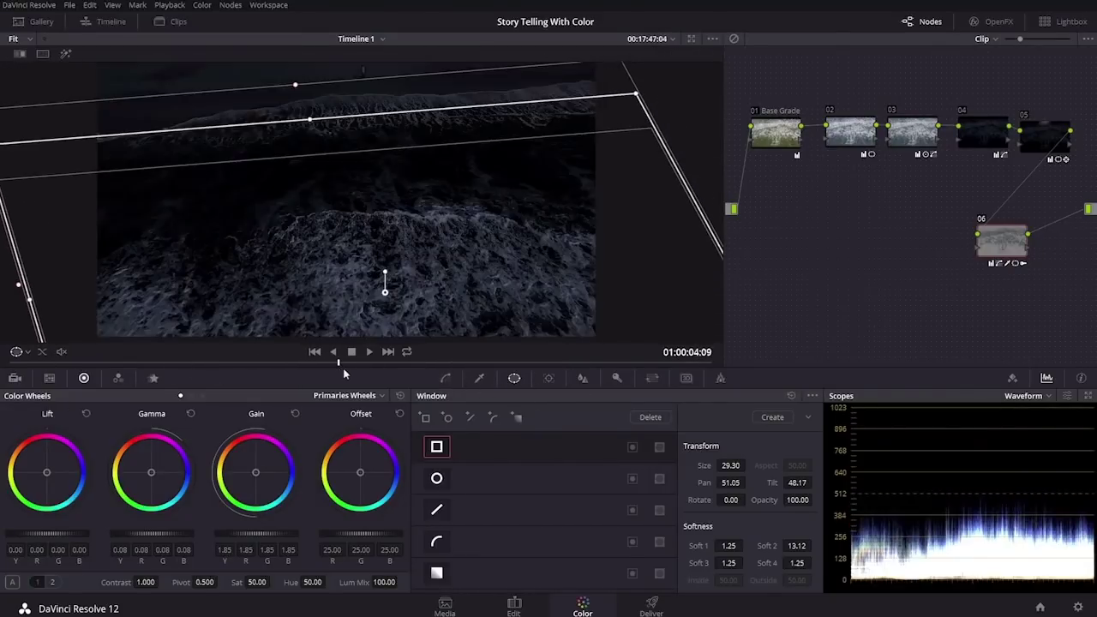
Step: Back in node 06's qualifier settings, lower its gain slightly and compare frames
click(479, 378)
click(981, 223)
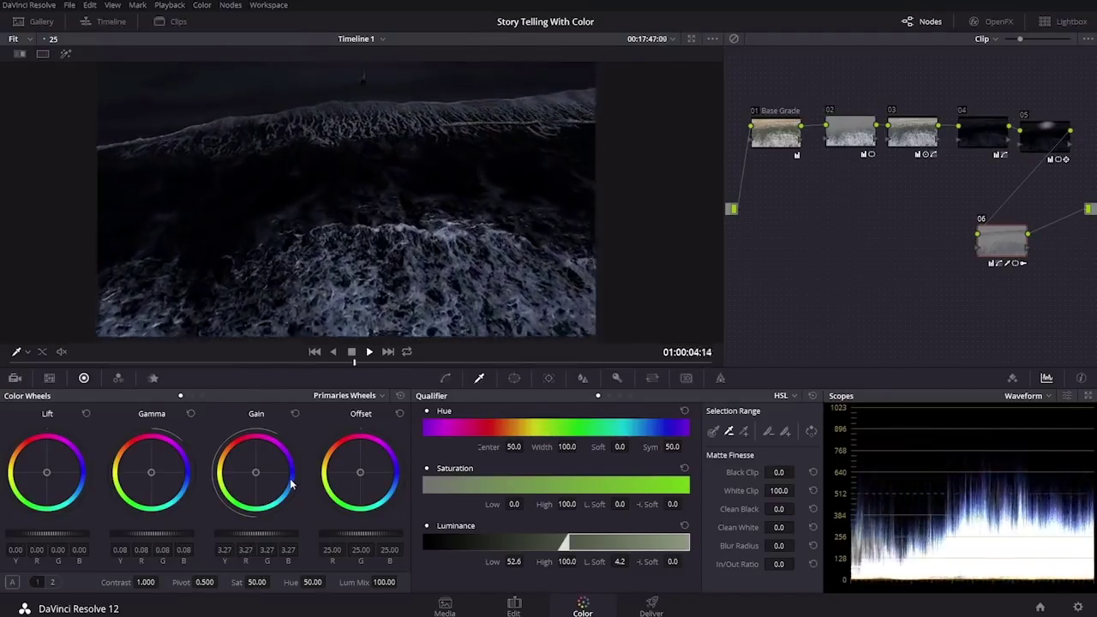
drag(223, 534, 277, 495)
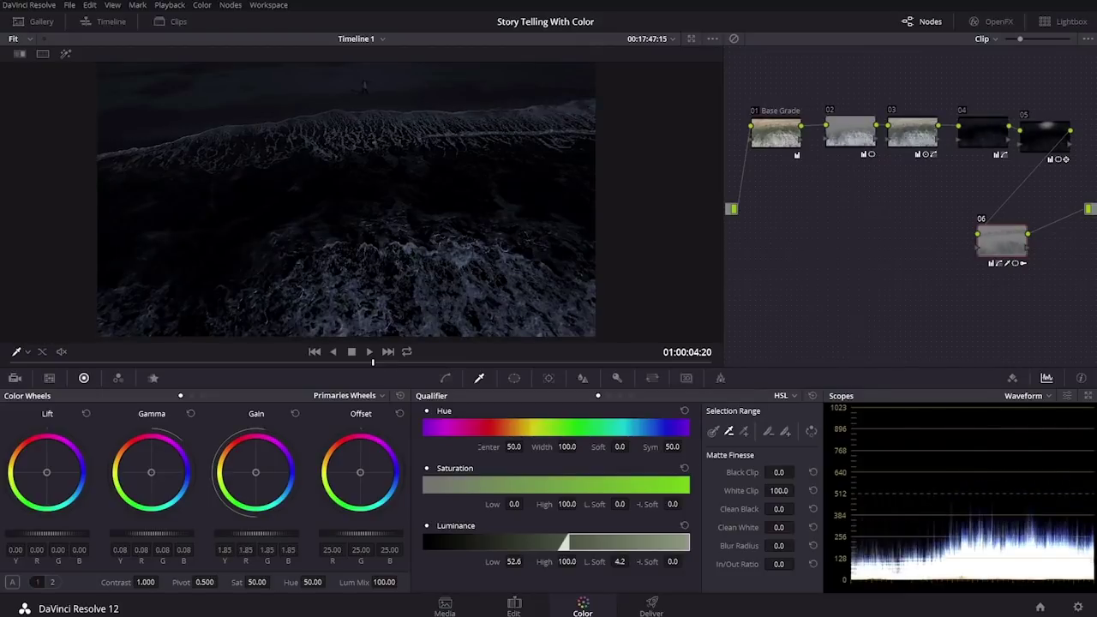
click(982, 220)
drag(401, 366, 575, 363)
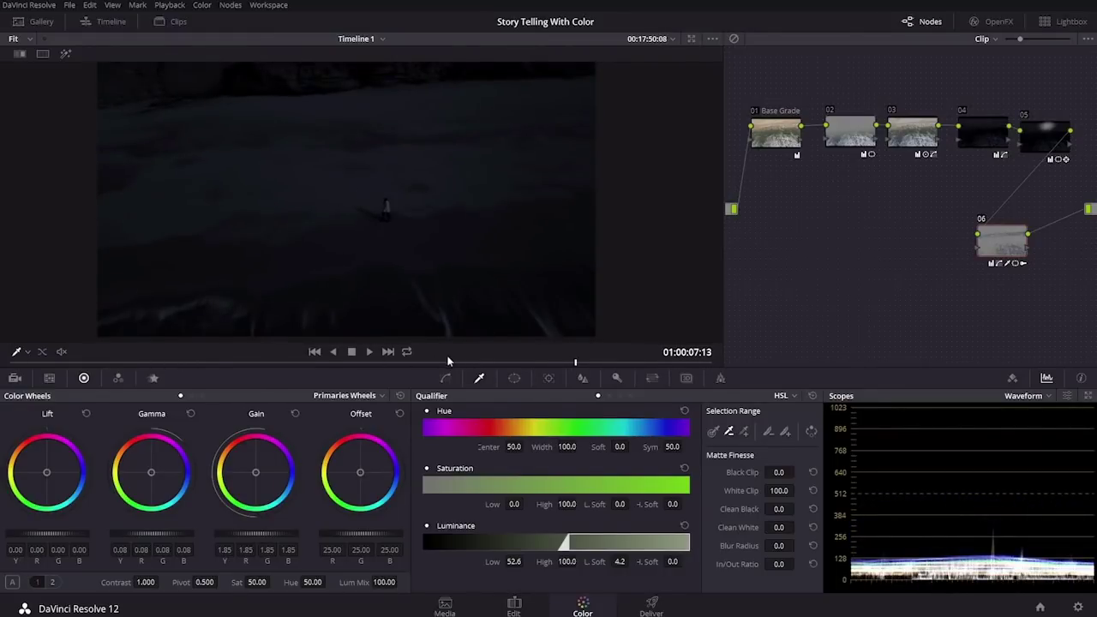
drag(272, 367, 456, 363)
Step: Step through the following clips, then back to the night soldiers clip
key(Down)
key(Down)
key(Down)
key(Down)
key(Down)
key(Down)
key(Down)
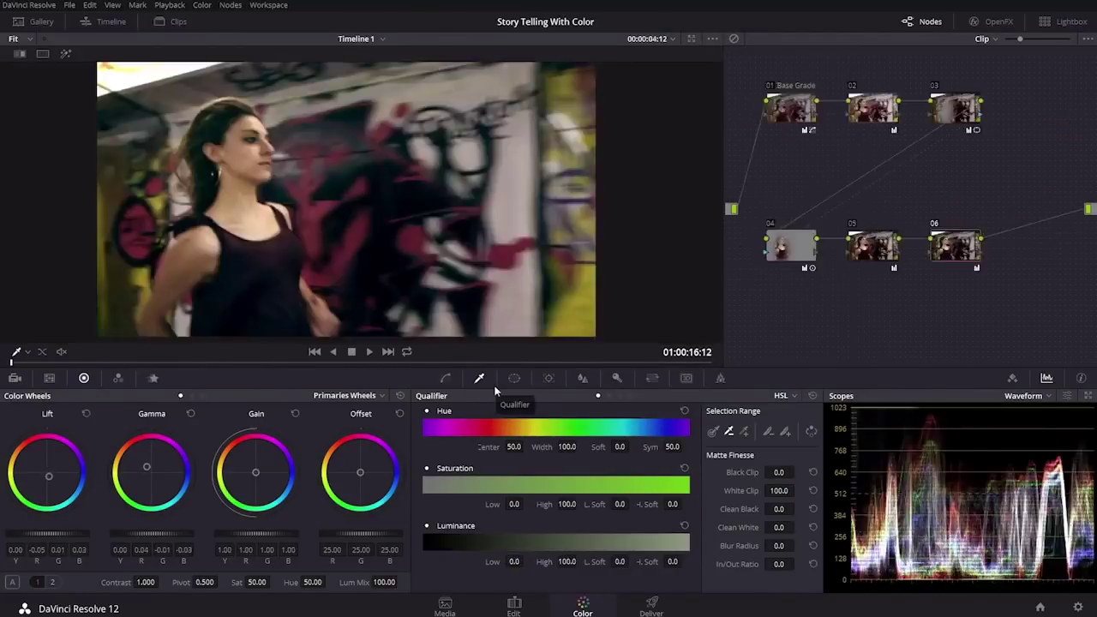
key(Down)
key(Down)
key(Down)
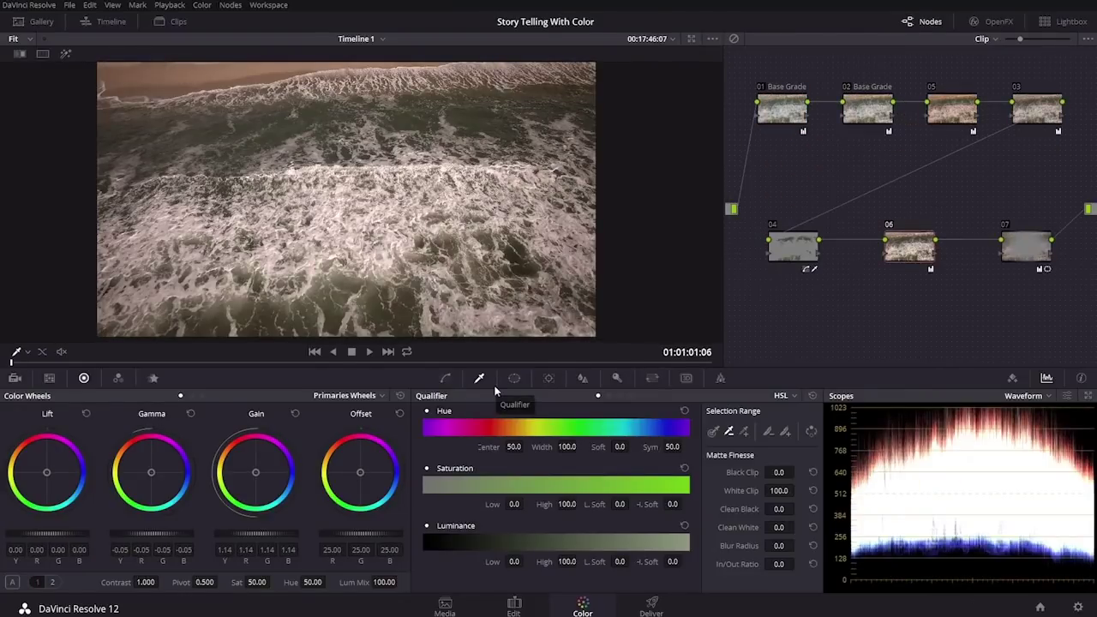
key(Up)
key(Up)
drag(272, 361, 92, 375)
Step: Play the soldiers clip twice, then return to the start of the shot
key(space)
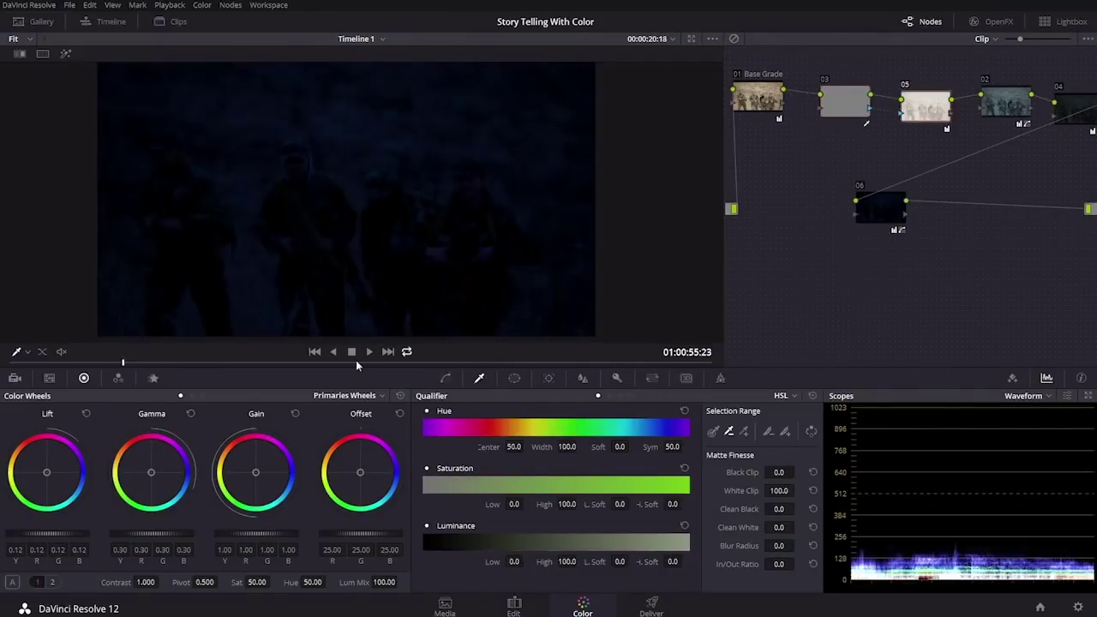
drag(495, 366, 94, 356)
key(space)
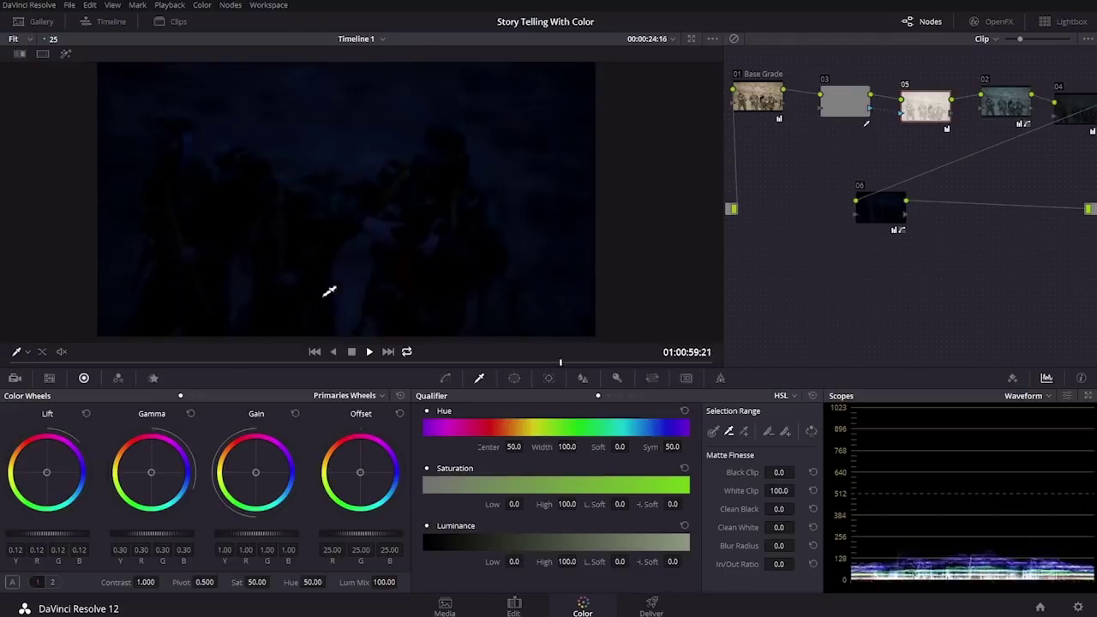
key(space)
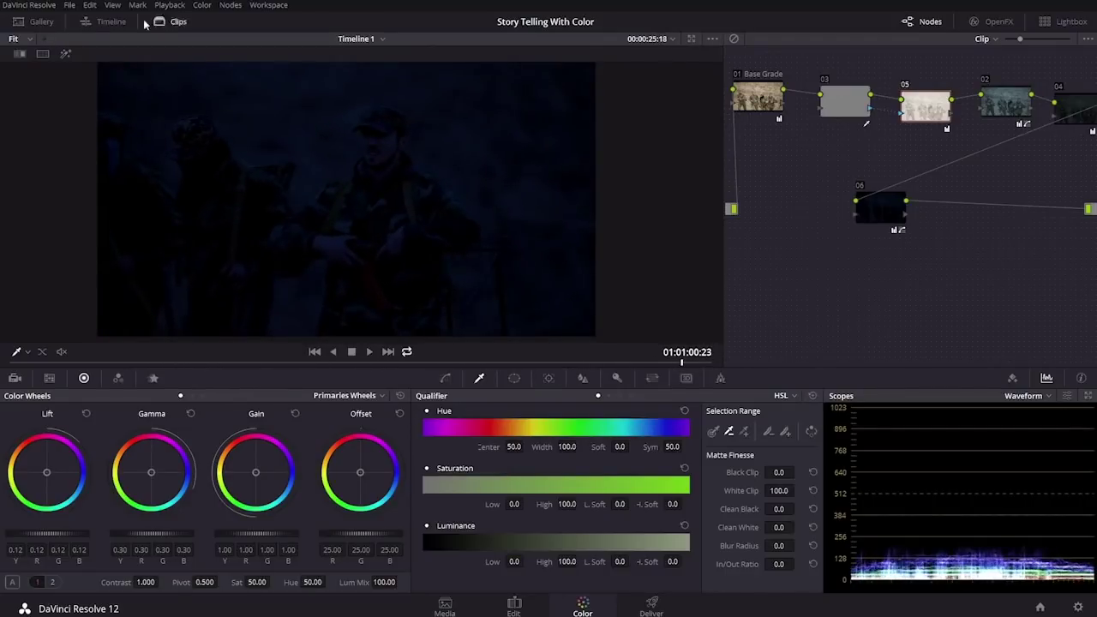
drag(455, 361, 27, 361)
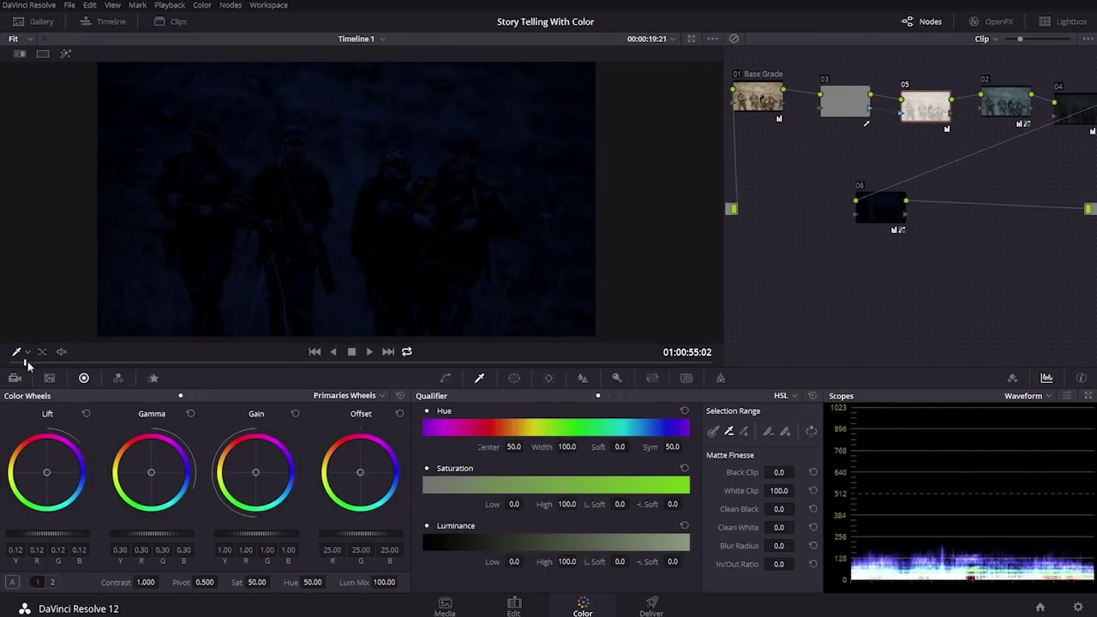